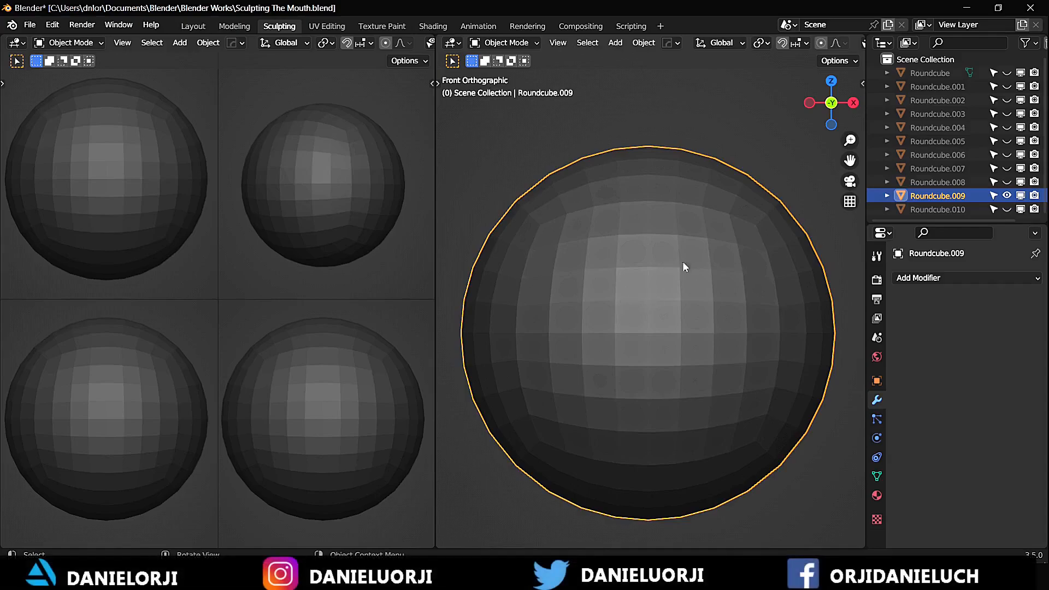
Enter Sculpt Mode on the sphere and reshape its lower front using the Grab brush with a 256 px radius
middle_click_drag(722, 243, 705, 323)
mouse_move(757, 267)
middle_mouse_down()
mouse_move(726, 286)
mouse_move(717, 264)
mouse_move(639, 317)
mouse_move(663, 297)
middle_mouse_up()
left_click(705, 298)
key("f")
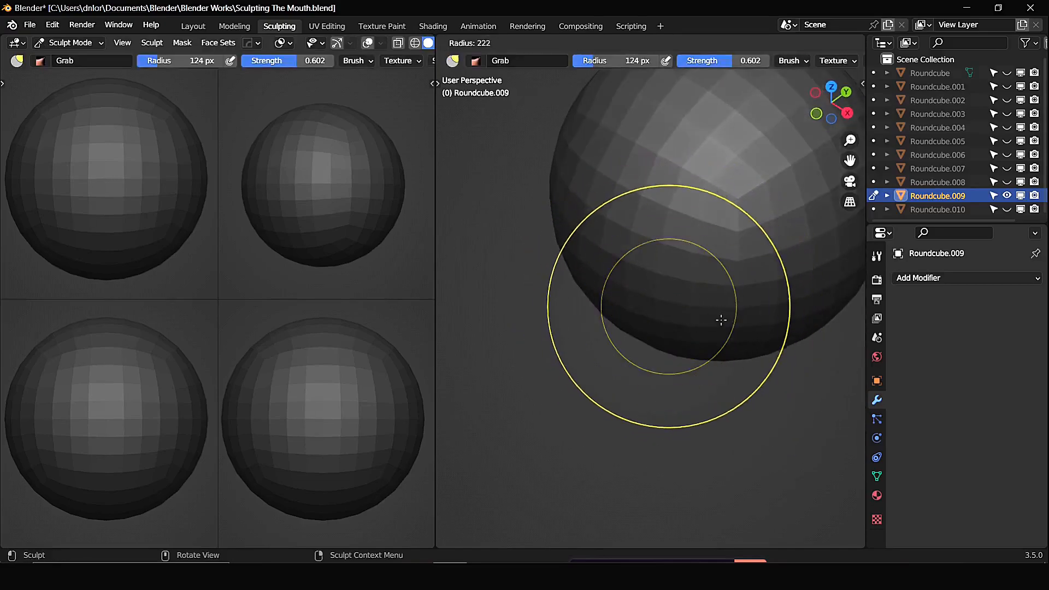
left_click(727, 321)
mouse_move(685, 275)
middle_mouse_down()
mouse_move(684, 253)
mouse_move(695, 261)
middle_mouse_up()
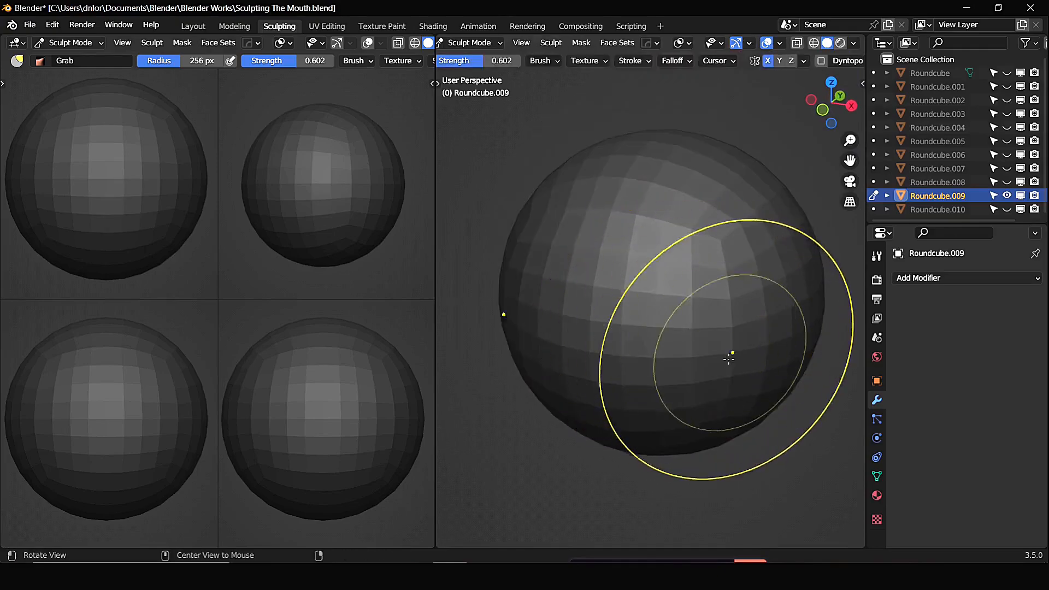
left_click_drag(731, 358, 726, 364, "alt")
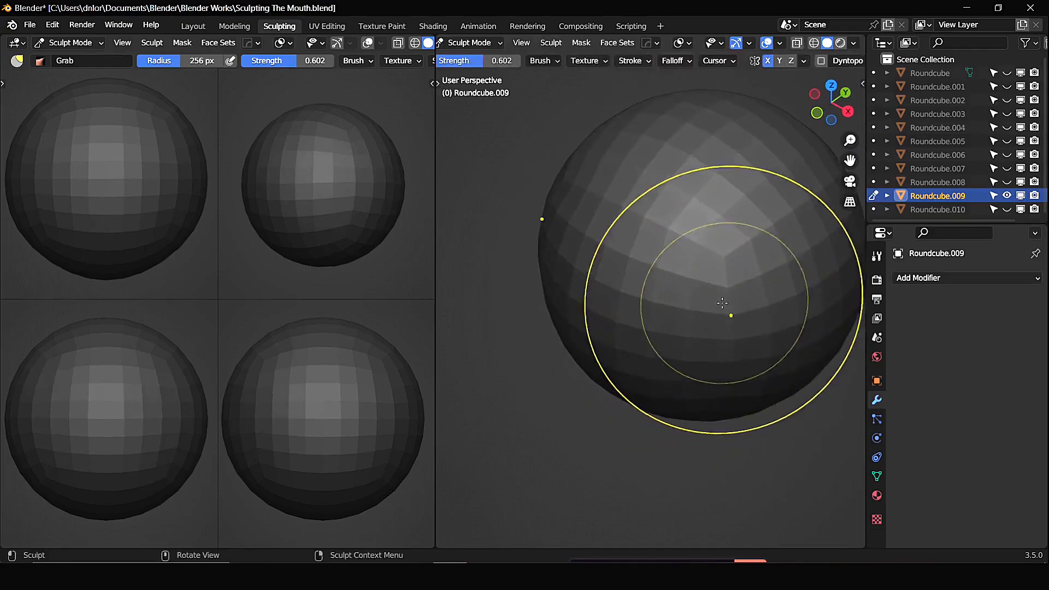
middle_click_drag(773, 304, 704, 322)
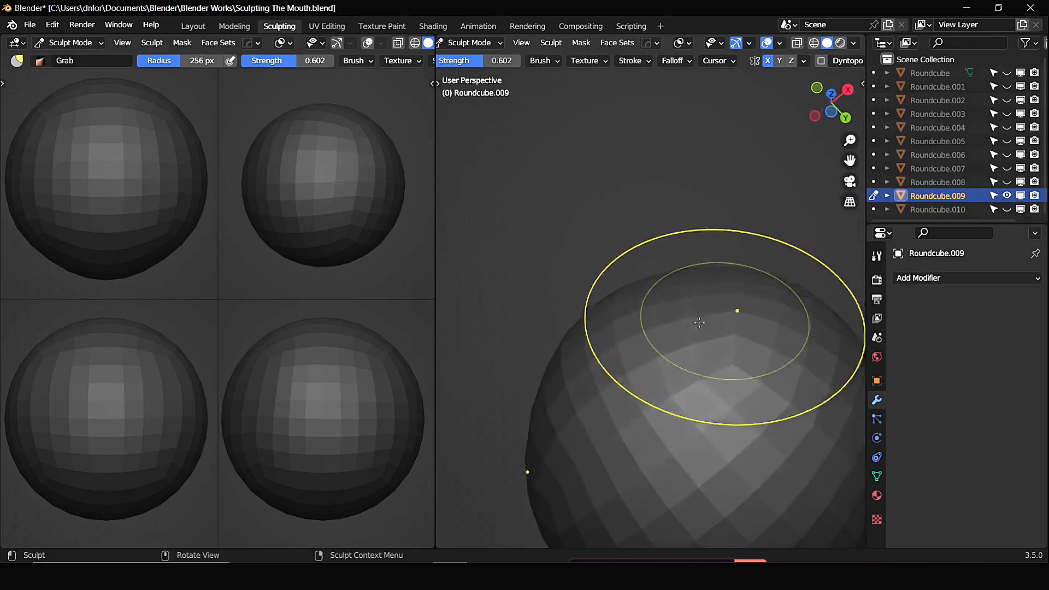
Enlarge the Grab brush to 367 px and push in the sphere's underside and front to flatten them
key("f")
left_click(773, 347)
mouse_move(773, 347)
middle_mouse_down()
mouse_move(729, 345)
mouse_move(746, 329)
middle_mouse_up()
mouse_move(710, 356)
left_mouse_down()
mouse_move(656, 345)
mouse_move(641, 322)
left_mouse_up()
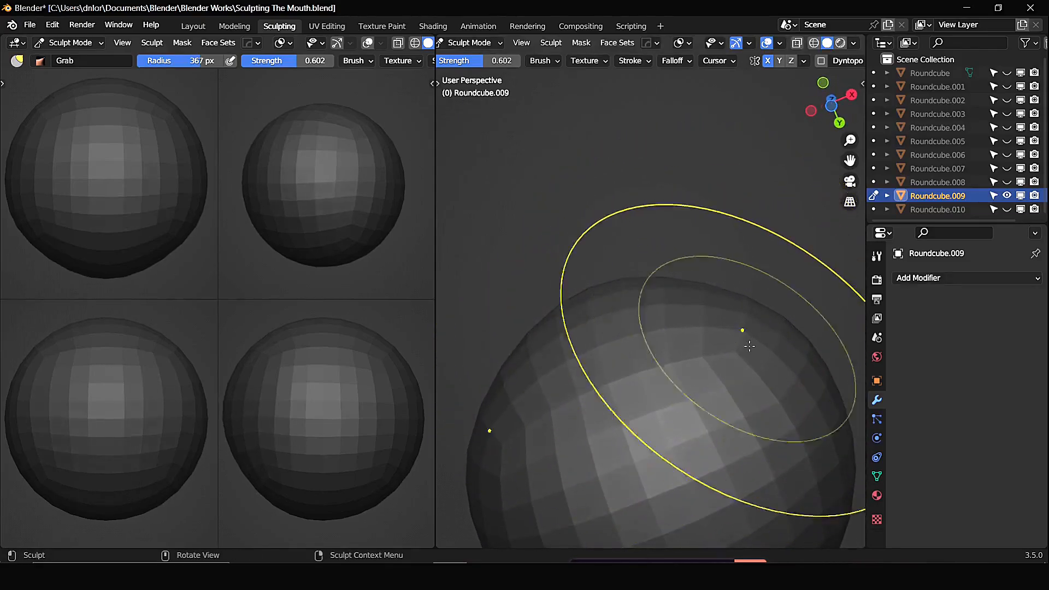
middle_click_drag(774, 366, 623, 327)
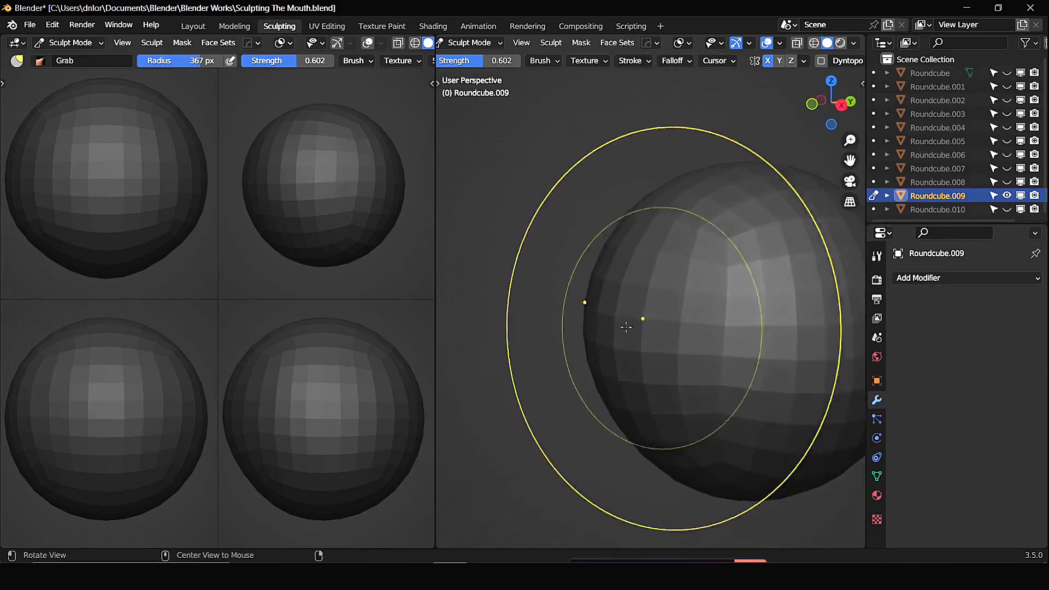
mouse_move(615, 325)
left_mouse_down()
mouse_move(594, 336)
mouse_move(616, 342)
left_mouse_up()
mouse_move(572, 362)
left_mouse_down("alt")
mouse_move(645, 350)
mouse_move(683, 368)
mouse_move(650, 348)
mouse_move(737, 335)
left_mouse_up("alt")
mouse_move(795, 363)
left_mouse_down("alt")
mouse_move(746, 325)
mouse_move(581, 292)
left_mouse_up("alt")
key("KP_1")
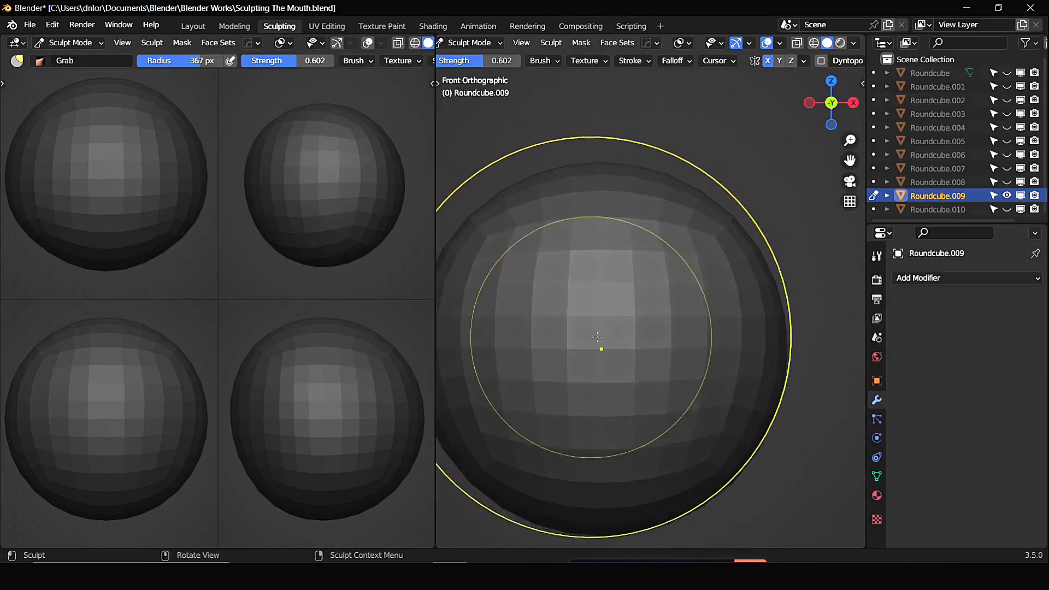
Switch to the Scrape/Peaks brush with a 90 px radius and lightly scrape the front of the sphere
middle_click_drag(591, 337, 648, 298, "shift")
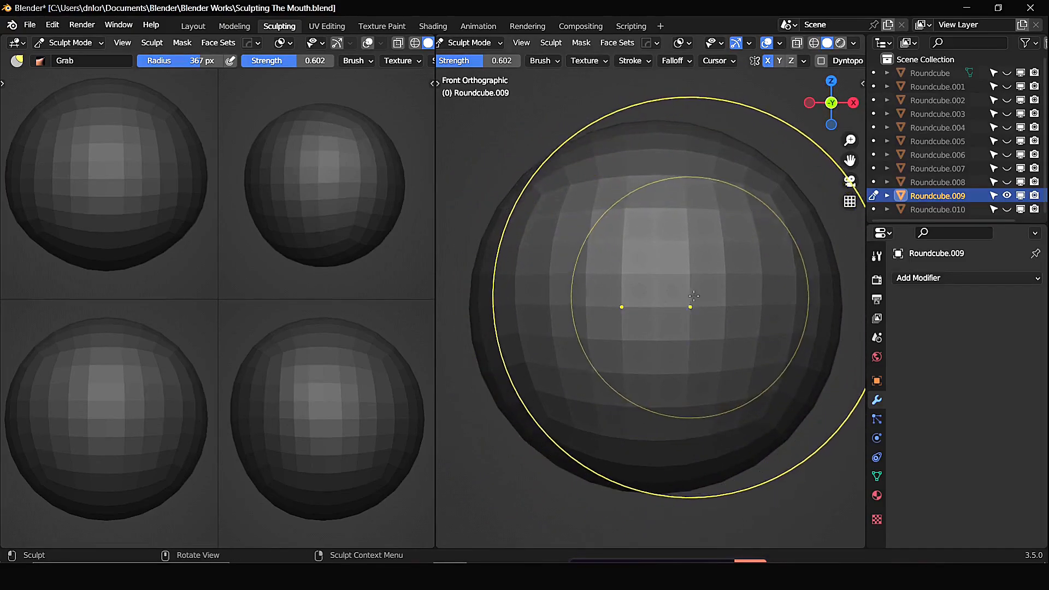
key("f")
left_click(611, 313)
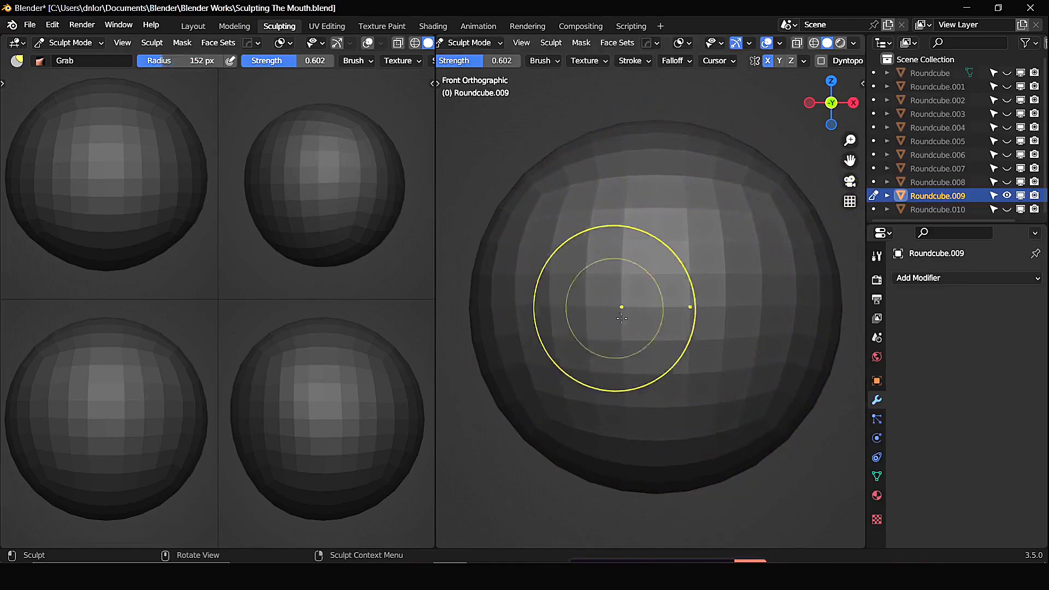
key("shift+t")
key("f")
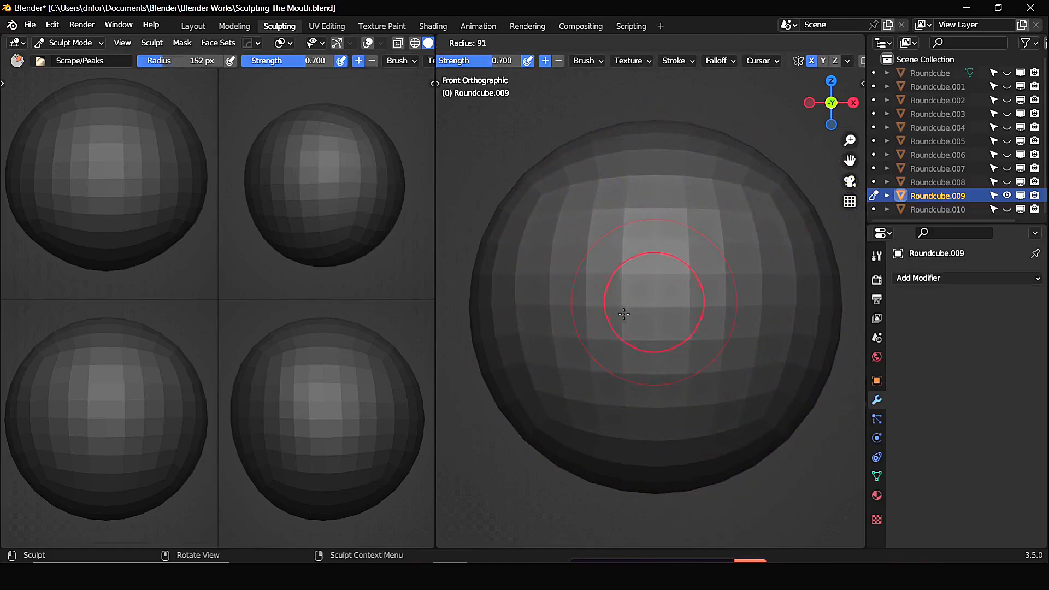
left_click(621, 310)
middle_click_drag(615, 310, 608, 313)
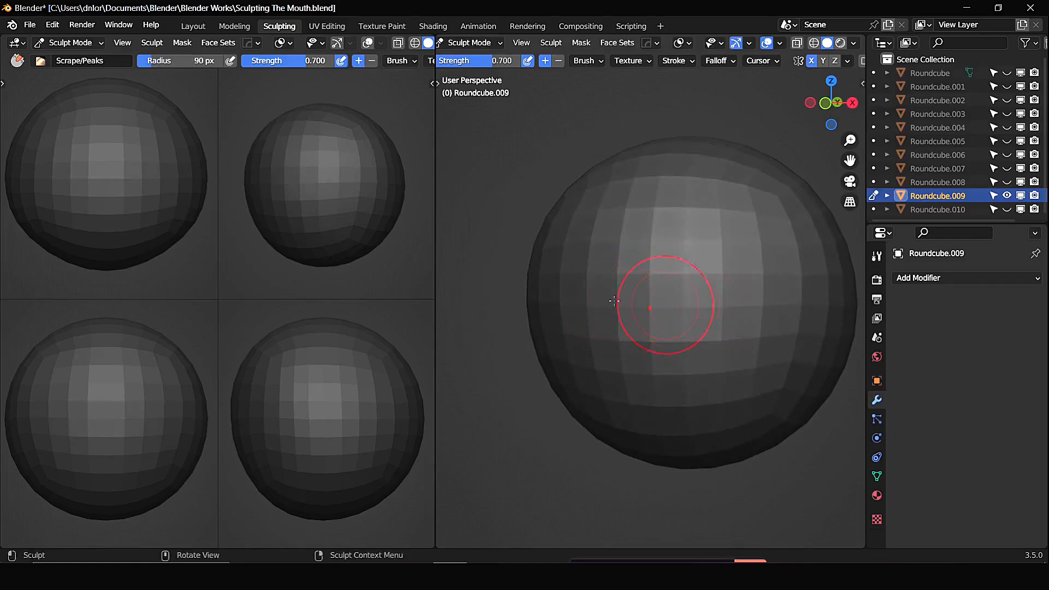
middle_click_drag(603, 339, 636, 332)
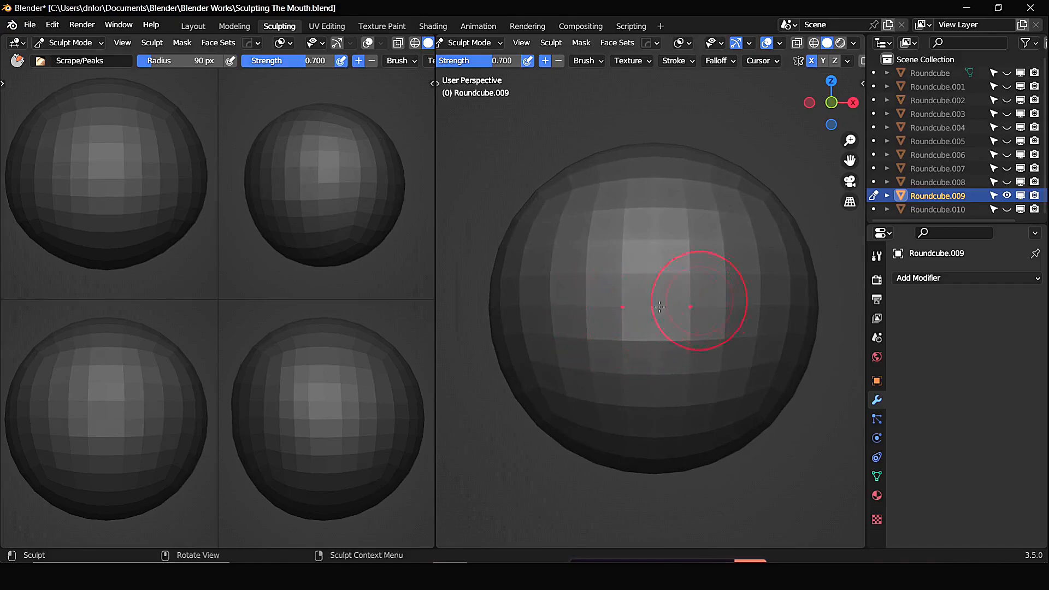
Carve horizontal eye and mouth grooves across the front of the head and define the chin corners with the Crease brush
key("shift+c")
left_click_drag(635, 310, 752, 305)
mouse_move(732, 313)
middle_mouse_down()
mouse_move(760, 309)
mouse_move(678, 315)
mouse_move(785, 309)
mouse_move(670, 393)
mouse_move(676, 404)
middle_mouse_up()
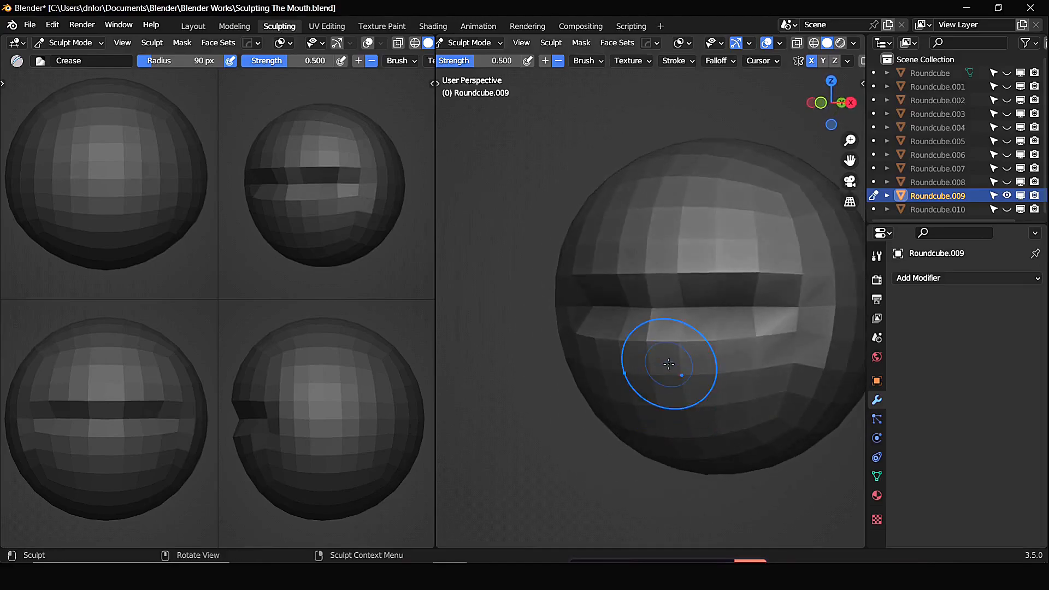
mouse_move(667, 327)
middle_mouse_down()
mouse_move(637, 309)
mouse_move(686, 329)
mouse_move(735, 398)
mouse_move(658, 398)
middle_mouse_up()
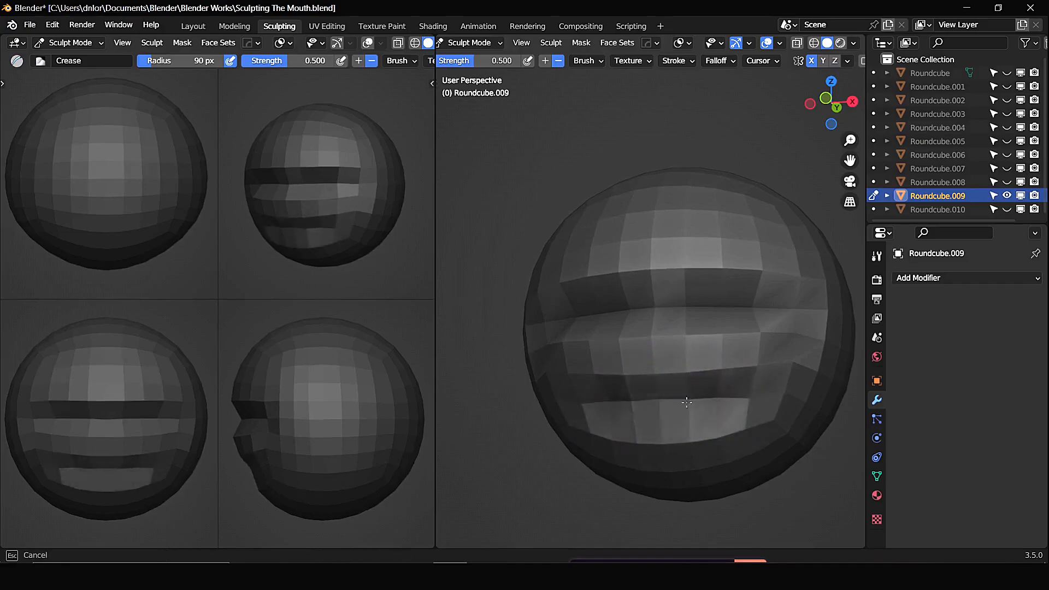
middle_click_drag(735, 449, 700, 441)
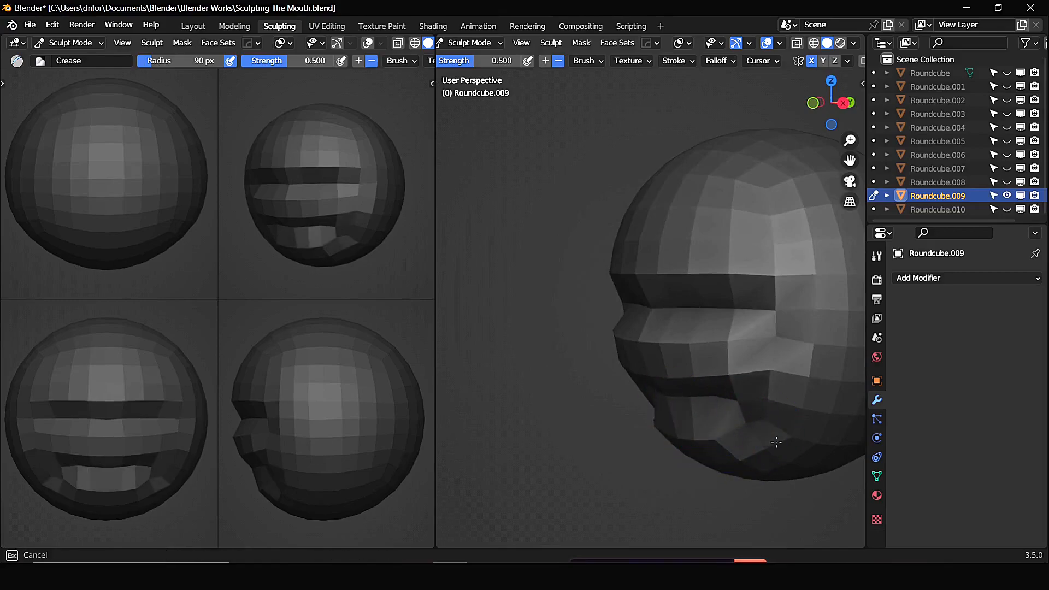
middle_click_drag(656, 327, 599, 377)
Pull the chin and jaw downward with the Grab brush at a 200 px radius
key("f")
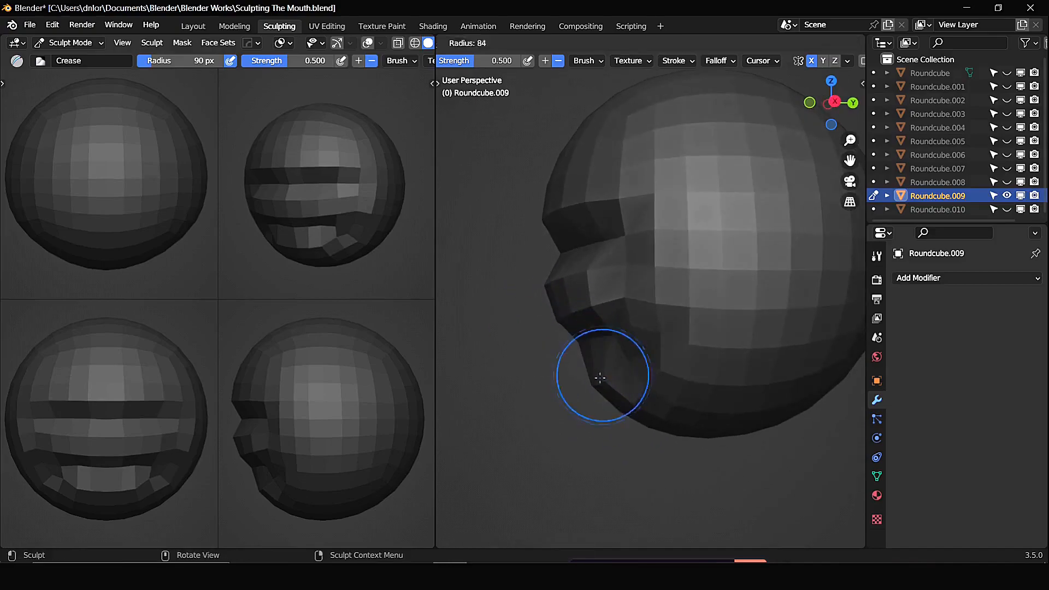
left_click(663, 398)
key("g")
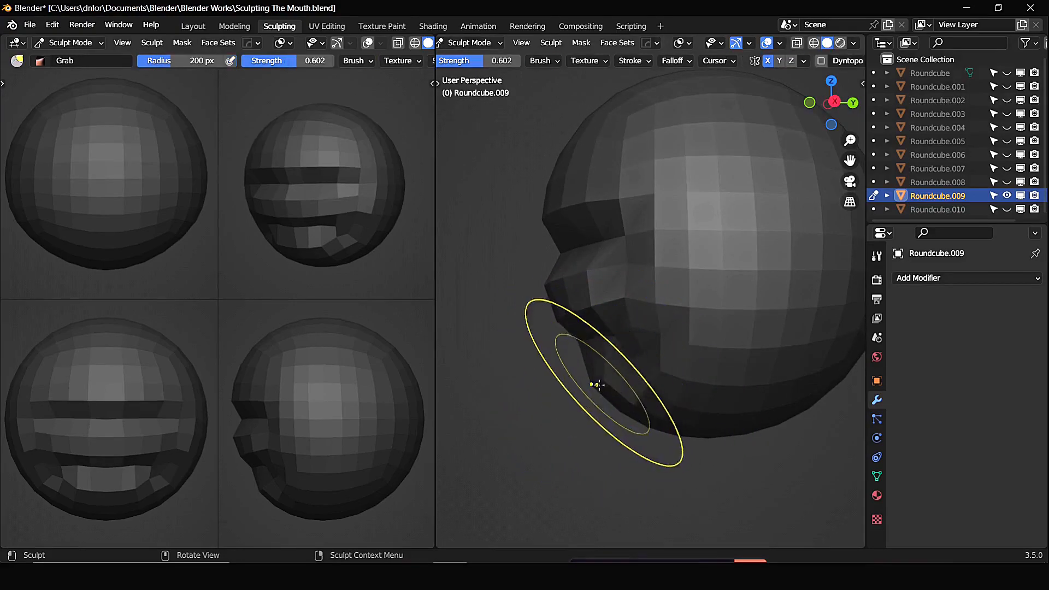
mouse_move(602, 389)
left_mouse_down()
mouse_move(599, 411)
mouse_move(585, 410)
mouse_move(669, 414)
left_mouse_up()
left_click_drag(705, 402, 736, 396, "alt")
left_click_drag(778, 318, 802, 286)
middle_click_drag(801, 286, 730, 382)
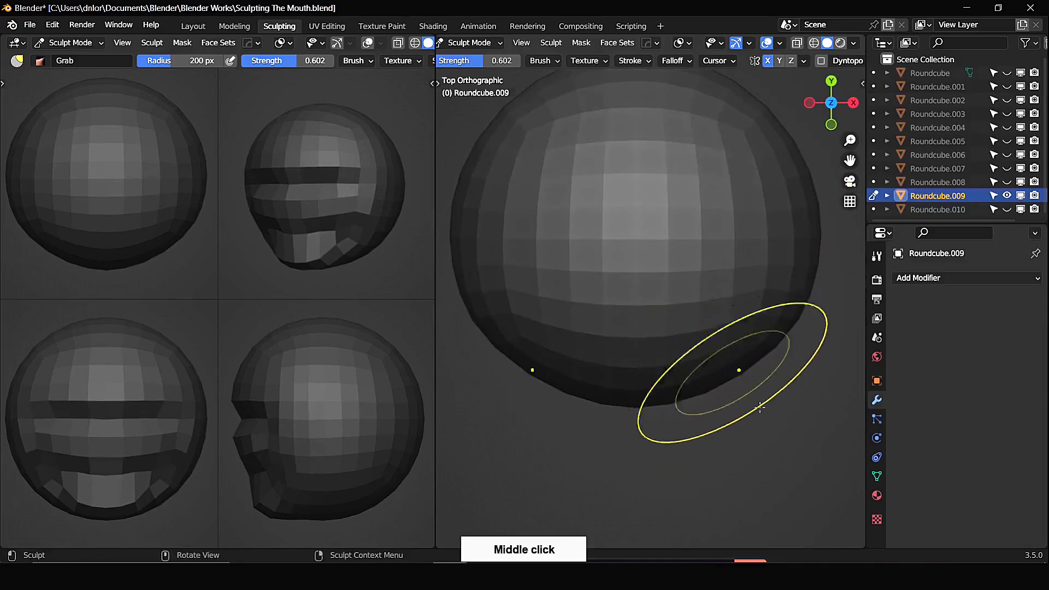
left_click_drag(733, 426, 574, 304, "alt")
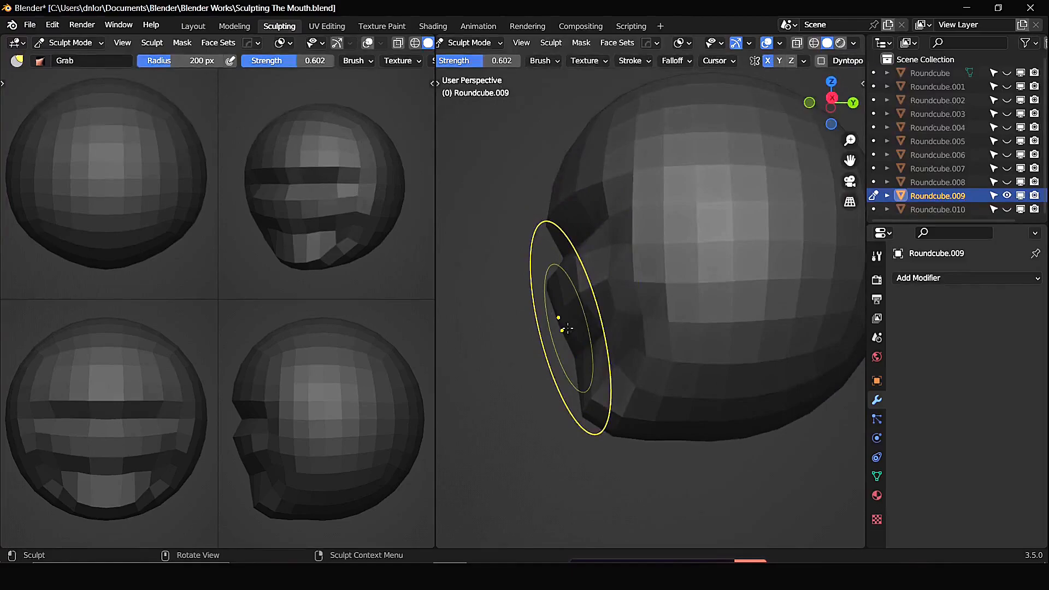
Adjust the forehead, brow and cheek contours with the Grab brush in side and three-quarter views
middle_click_drag(509, 251, 512, 278)
mouse_move(511, 270)
left_mouse_down()
mouse_move(506, 249)
mouse_move(581, 157)
mouse_move(552, 182)
mouse_move(575, 164)
left_mouse_up()
left_click_drag(572, 185, 564, 196)
left_click_drag(554, 212, 558, 173)
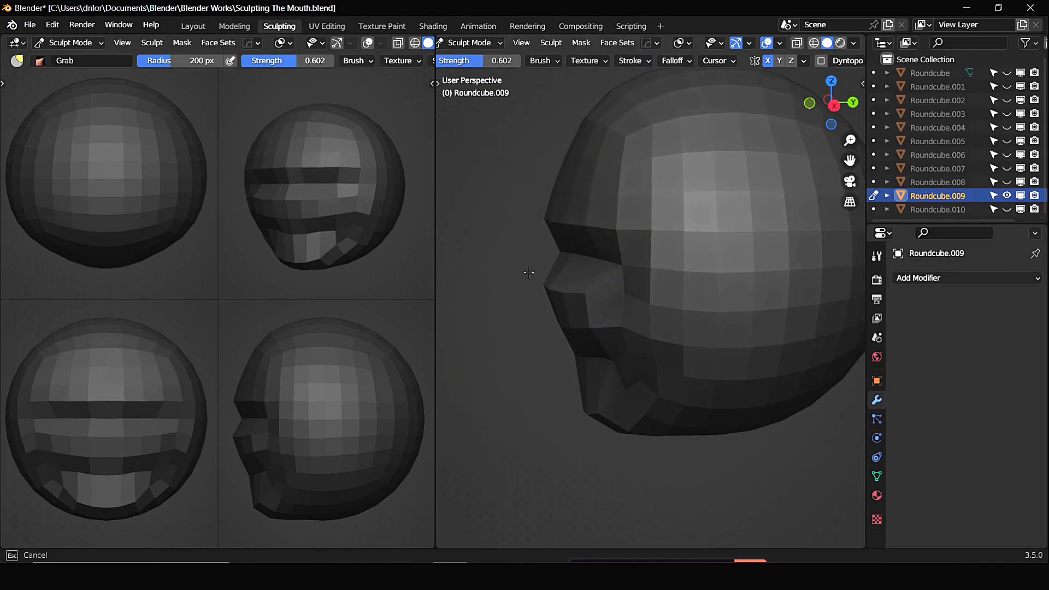
key("KP_1")
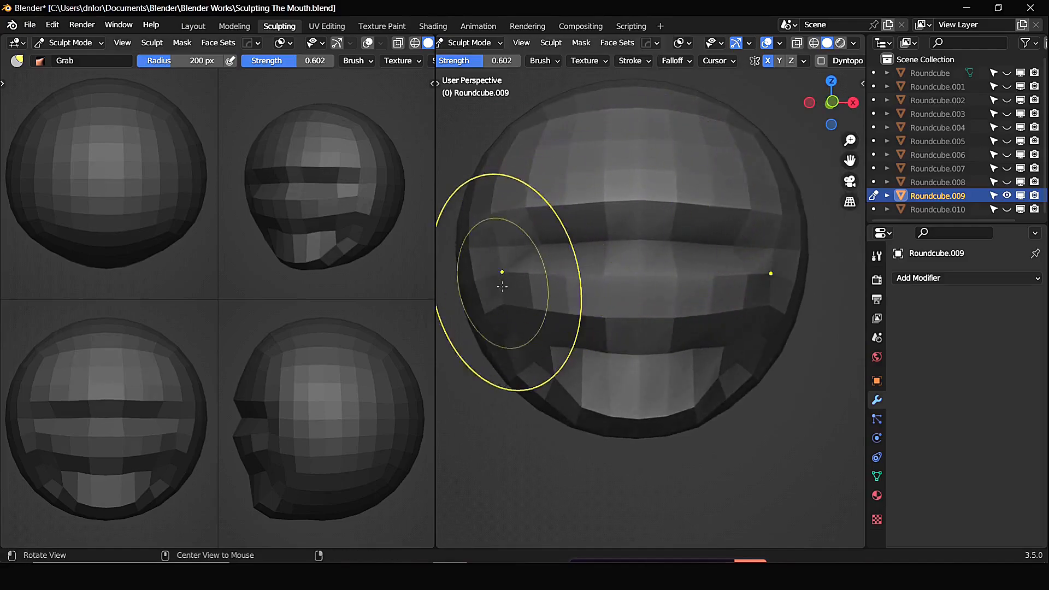
left_click_drag(502, 286, 514, 315, "alt")
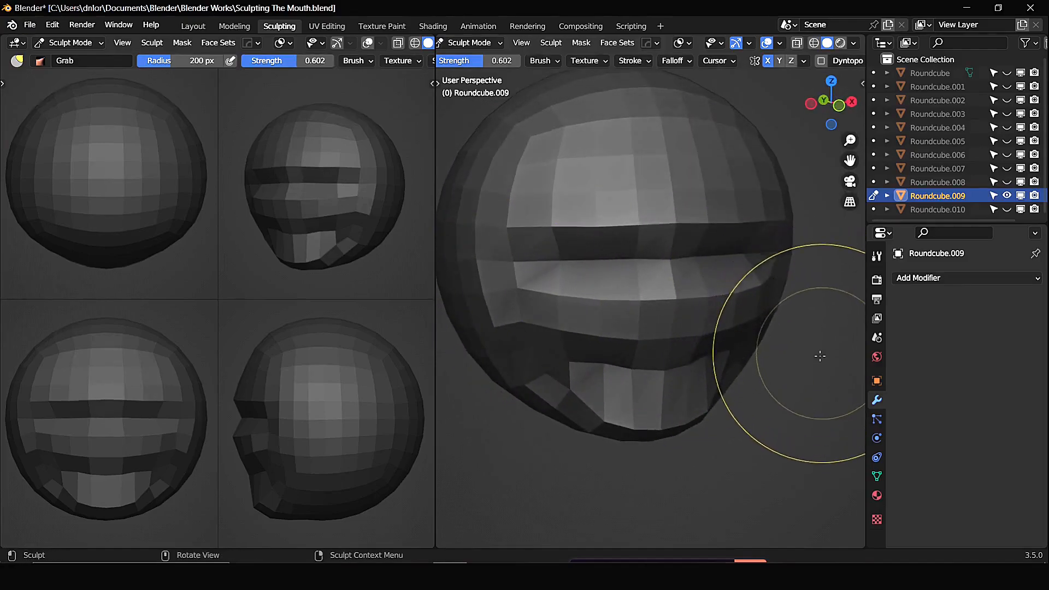
mouse_move(808, 363)
left_mouse_down()
mouse_move(788, 404)
mouse_move(730, 368)
mouse_move(724, 305)
left_mouse_up()
mouse_move(722, 398)
middle_mouse_down()
mouse_move(749, 386)
mouse_move(766, 339)
mouse_move(701, 231)
middle_mouse_up()
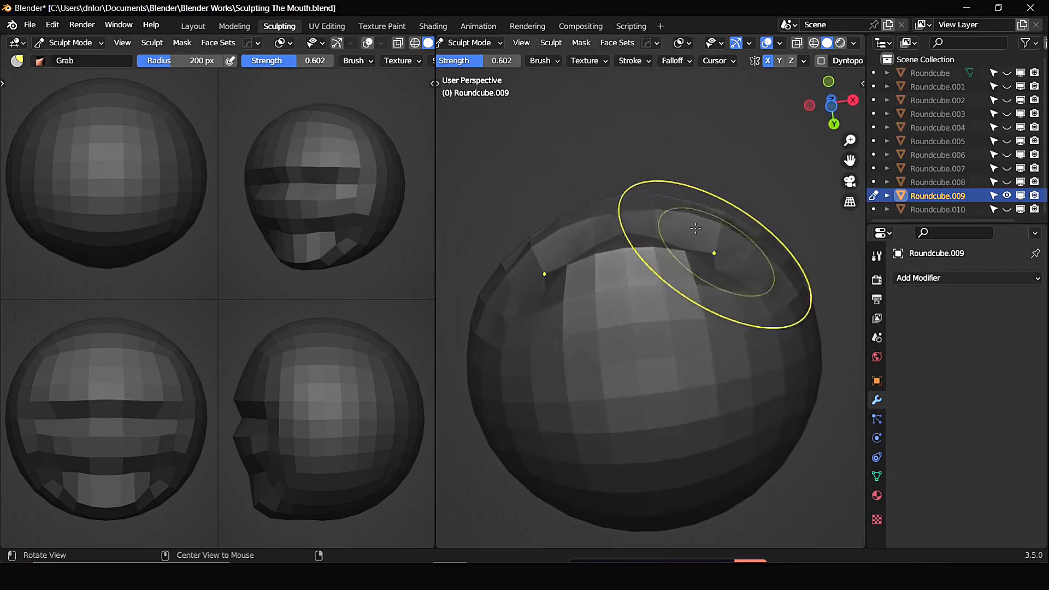
Enlarge the Grab brush to 283 px and push the lower face and chin back from below and from the side
key("f")
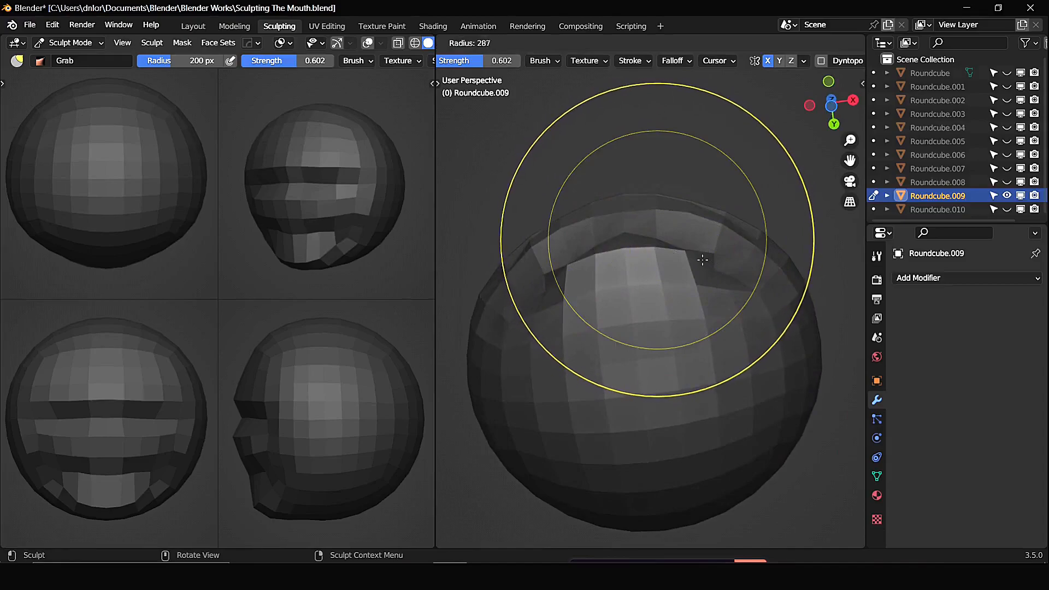
left_click(695, 262)
left_click_drag(695, 262, 709, 244)
left_click_drag(642, 219, 642, 221)
left_click_drag(695, 308, 695, 309)
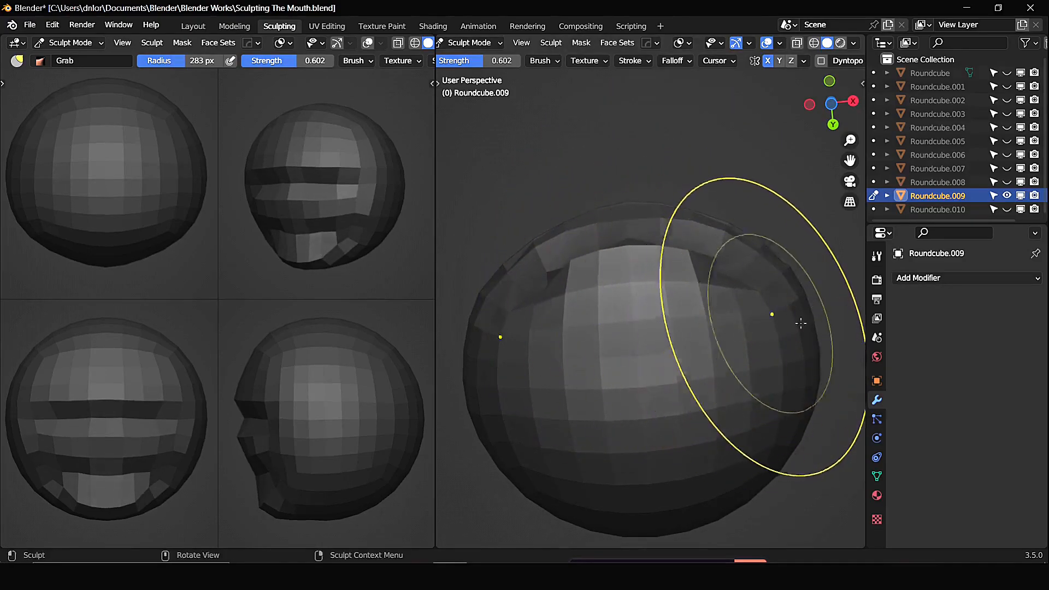
mouse_move(810, 360)
middle_mouse_down()
mouse_move(803, 274)
mouse_move(789, 291)
middle_mouse_up()
mouse_move(723, 261)
middle_mouse_down()
mouse_move(630, 236)
mouse_move(693, 239)
mouse_move(670, 148)
mouse_move(714, 218)
mouse_move(738, 327)
mouse_move(623, 326)
middle_mouse_up()
left_click_drag(546, 320, 507, 323, "alt")
left_click_drag(568, 287, 571, 288)
Refine the brow and eye groove profile with the Grab brush at 203 px, and reduce the radius to 114 px for the face
key("f")
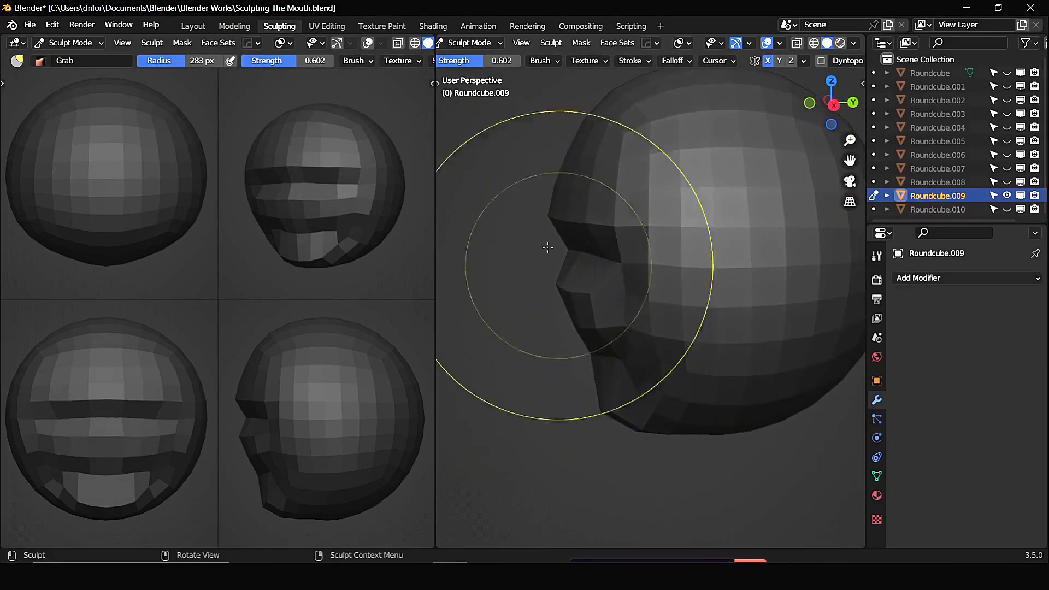
left_click(516, 233)
mouse_move(546, 235)
middle_mouse_down()
mouse_move(696, 249)
mouse_move(738, 212)
middle_mouse_up()
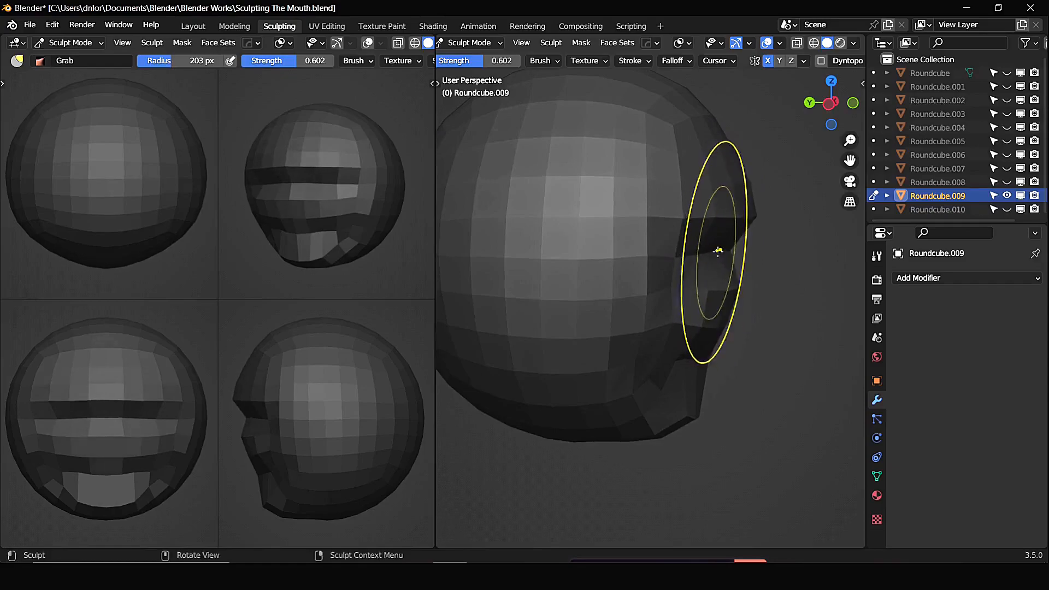
key("f")
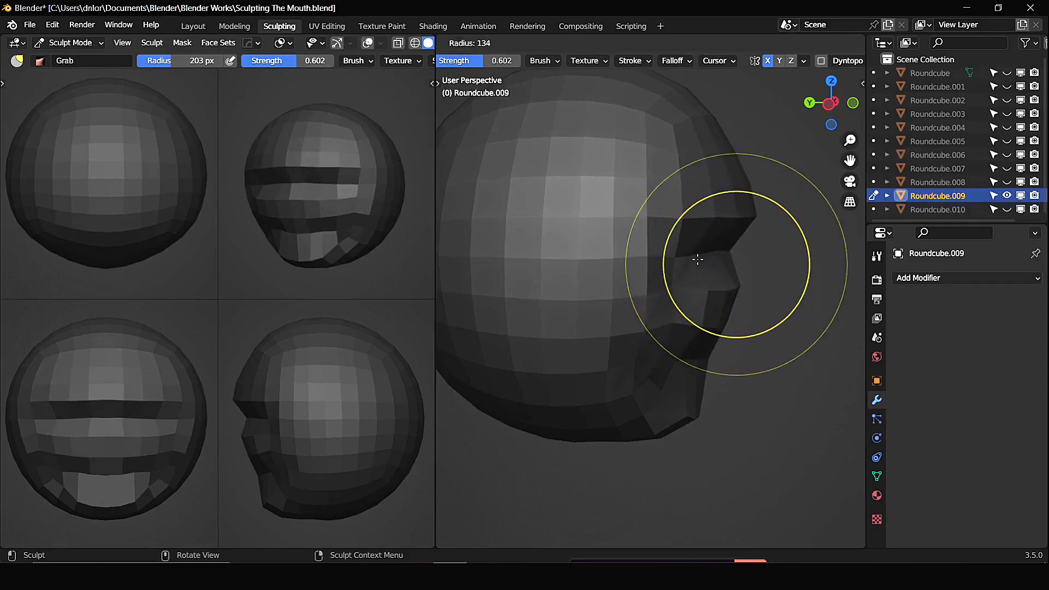
left_click(689, 256)
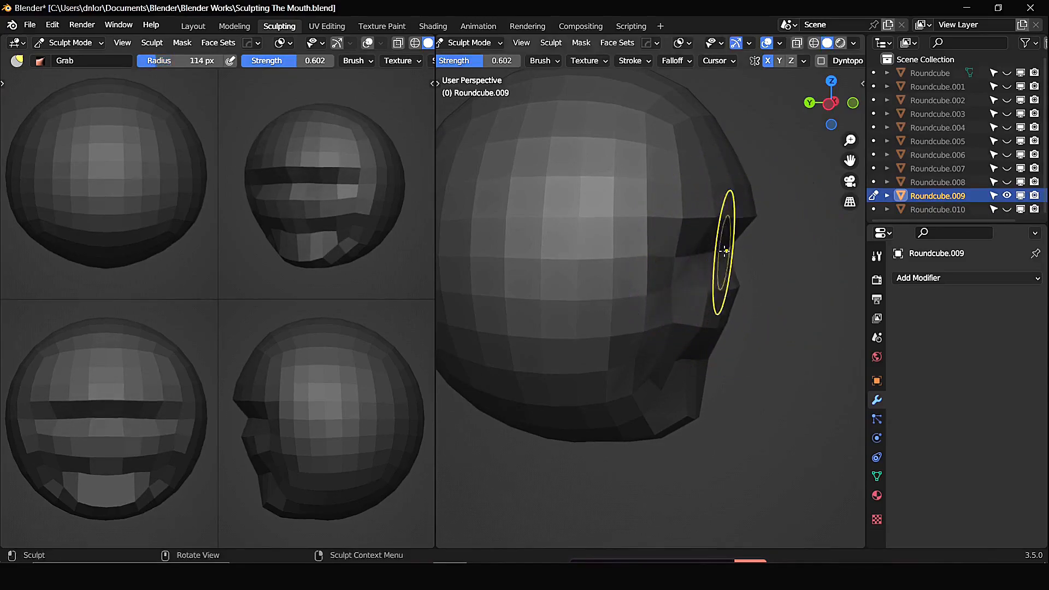
mouse_move(768, 288)
middle_mouse_down()
mouse_move(638, 281)
mouse_move(658, 261)
mouse_move(659, 323)
mouse_move(589, 305)
mouse_move(620, 345)
middle_mouse_up()
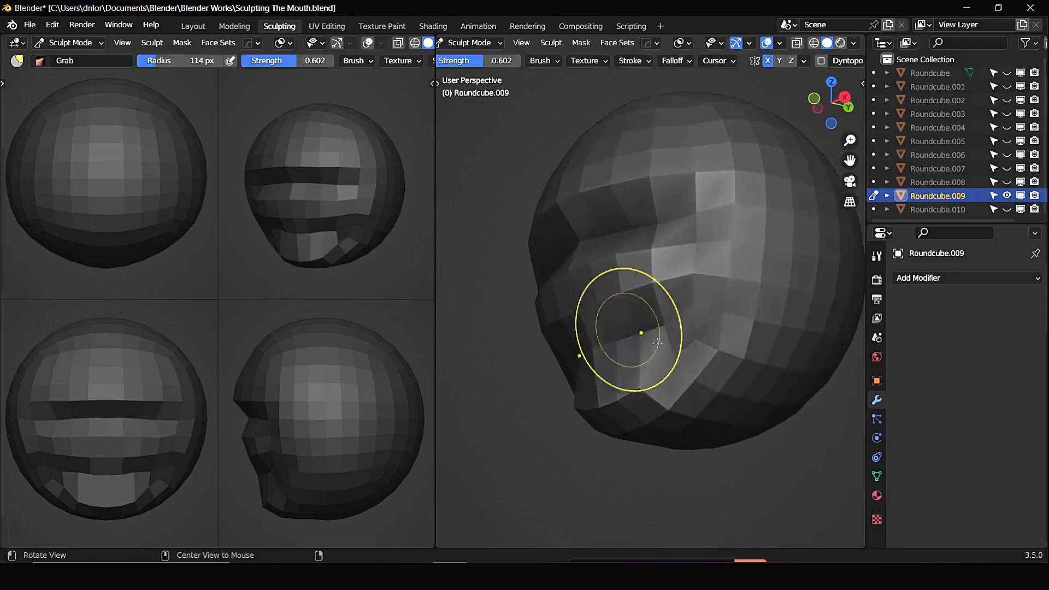
middle_click_drag(680, 419, 643, 419)
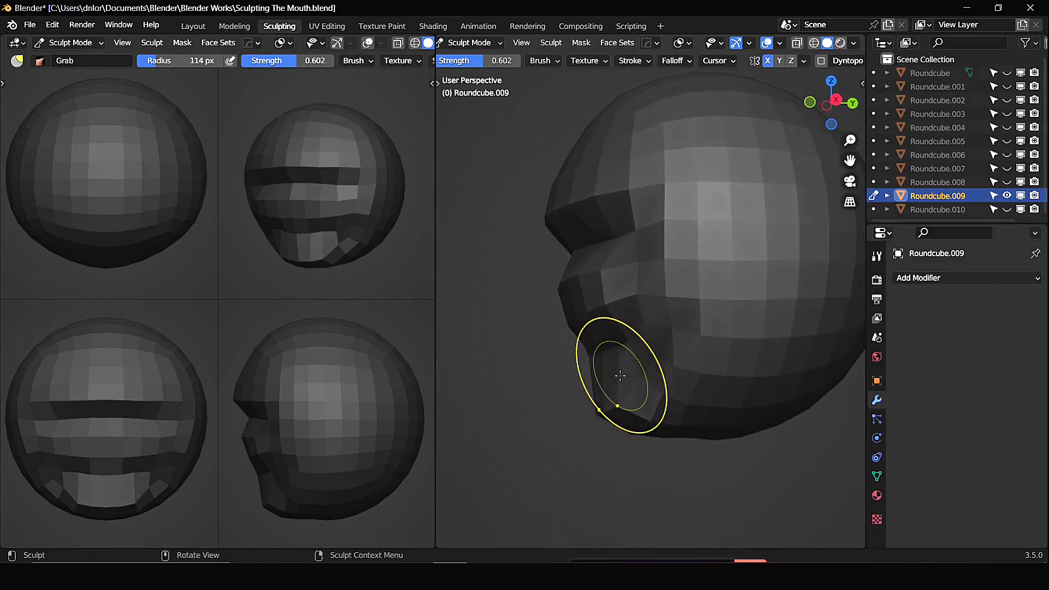
Set the Grab brush radius to 280 px and push in the sides of the head and jaw to narrow them
middle_click_drag(621, 376, 694, 341)
key("f")
left_click(760, 314)
mouse_move(757, 298)
middle_mouse_down()
mouse_move(796, 287)
mouse_move(811, 266)
middle_mouse_up()
left_click_drag(811, 266, 827, 301)
left_click_drag(799, 348, 787, 353)
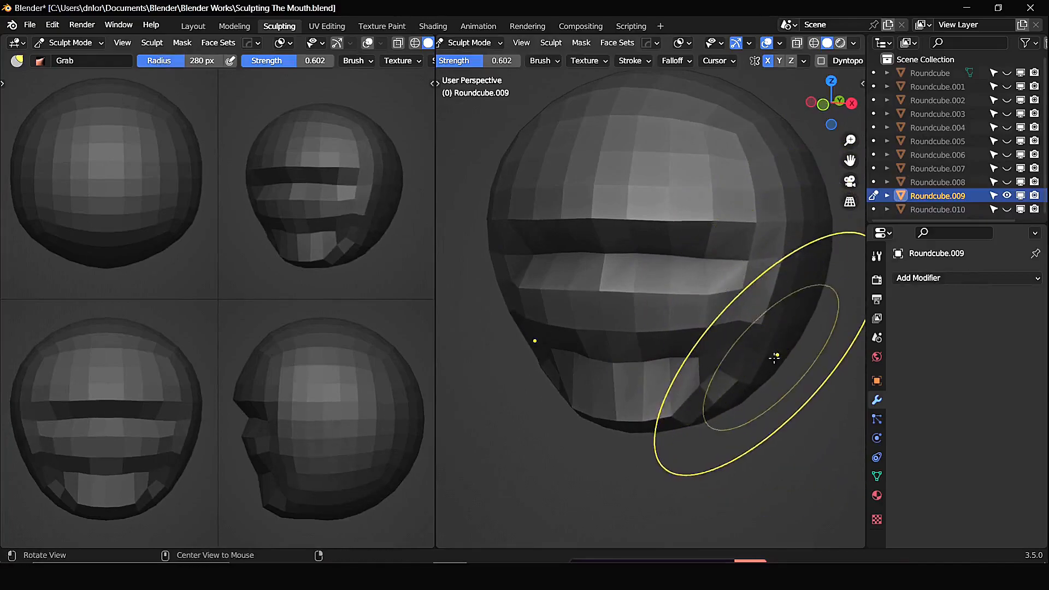
mouse_move(740, 265)
middle_mouse_down()
mouse_move(691, 386)
mouse_move(721, 375)
mouse_move(645, 328)
mouse_move(733, 340)
mouse_move(634, 405)
mouse_move(717, 377)
mouse_move(733, 304)
mouse_move(659, 255)
middle_mouse_up()
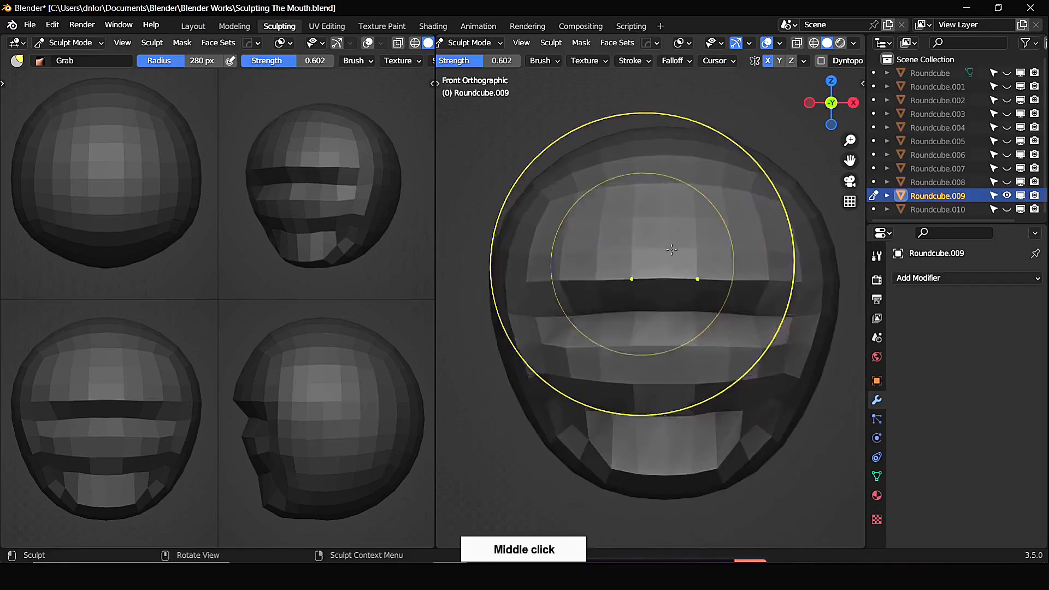
mouse_move(657, 304)
middle_mouse_down("alt")
mouse_move(659, 278)
mouse_move(635, 287)
mouse_move(656, 298)
mouse_move(628, 300)
mouse_move(577, 273)
middle_mouse_up("alt")
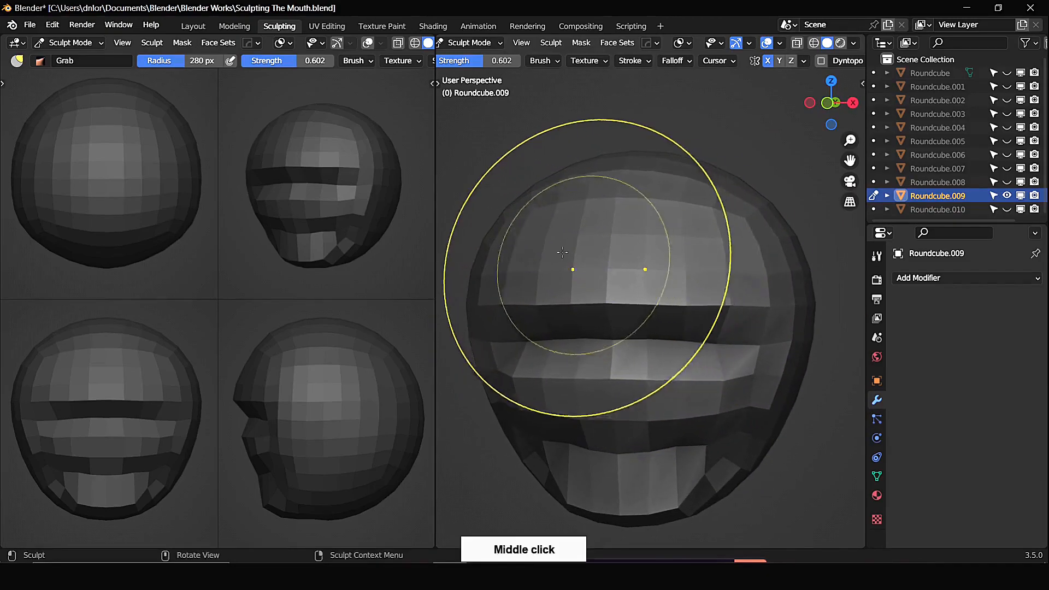
Cut off the top of the head just above the brow with Box Trim in the front orthographic view
key("t")
middle_click_drag(501, 304, 503, 327)
left_click(485, 391)
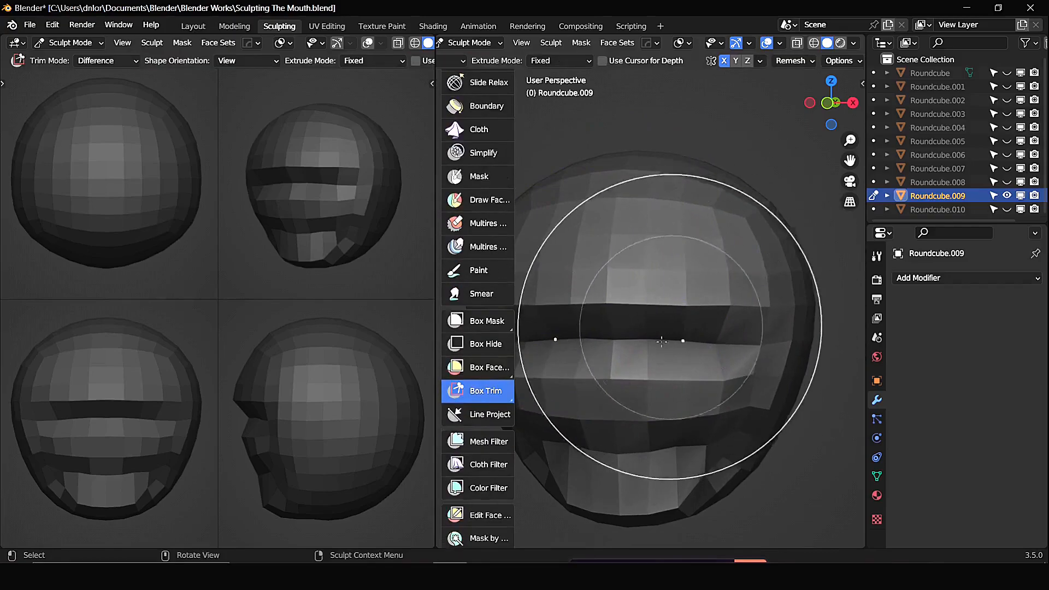
middle_click_drag(675, 332, 688, 369)
middle_click_drag(718, 276, 645, 323, "shift")
left_click_drag(689, 299, 690, 285)
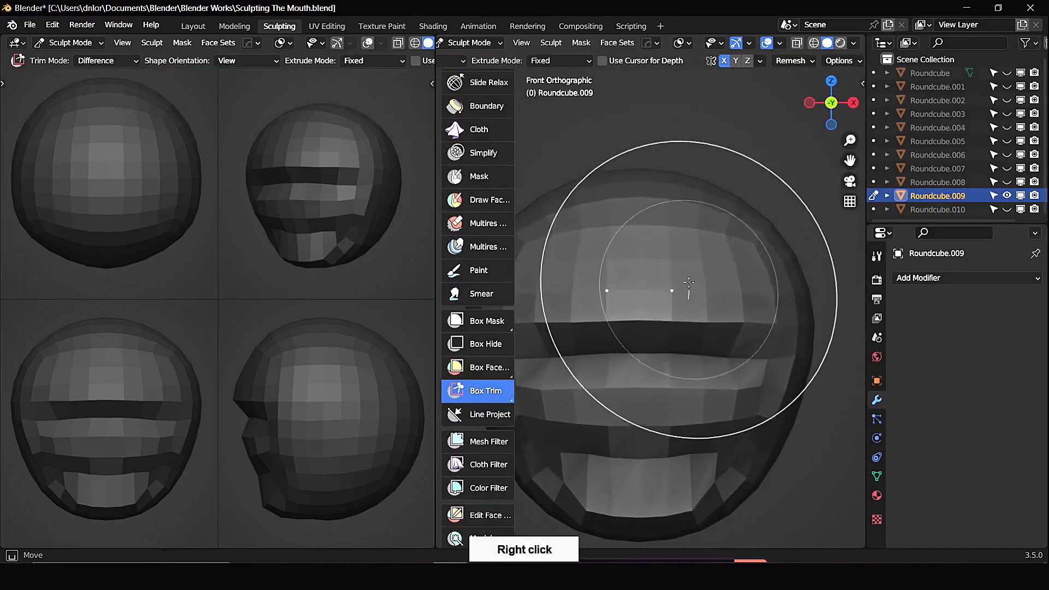
right_click_drag(673, 242, 679, 181, "ctrl")
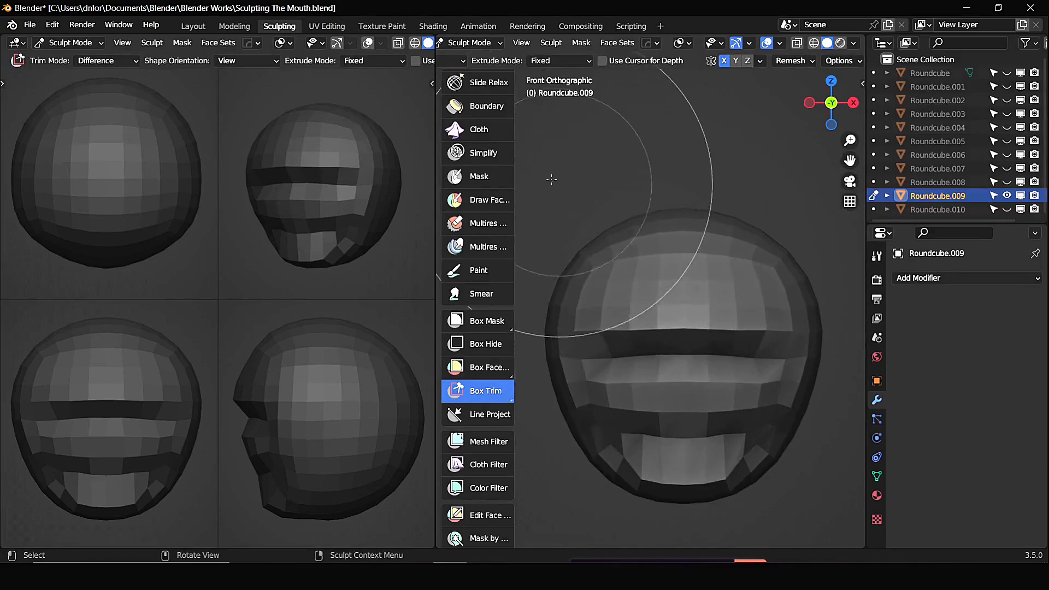
left_click_drag(558, 183, 739, 260)
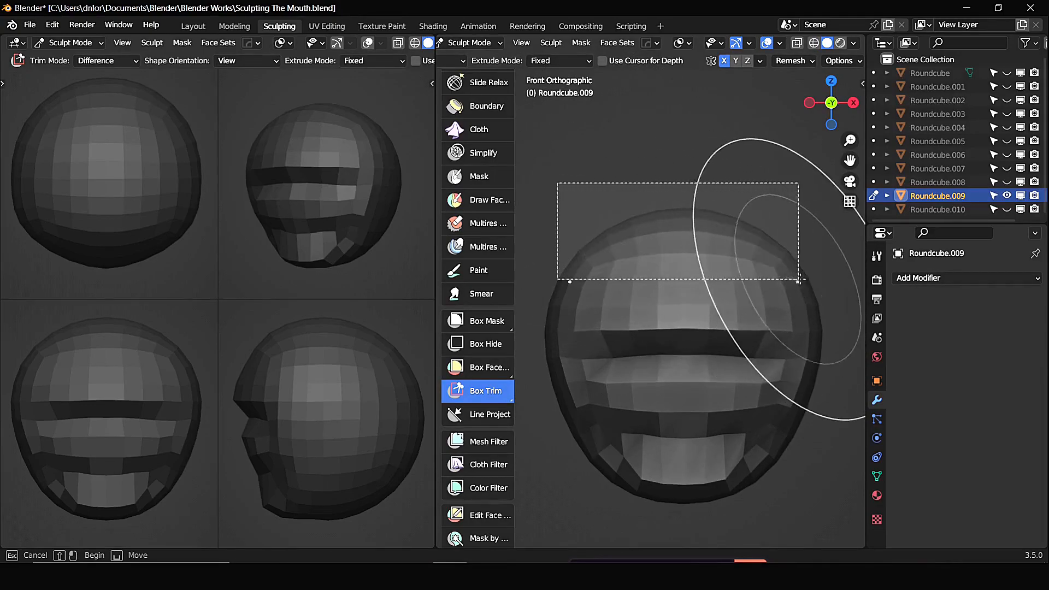
left_click_drag(817, 286, 817, 287)
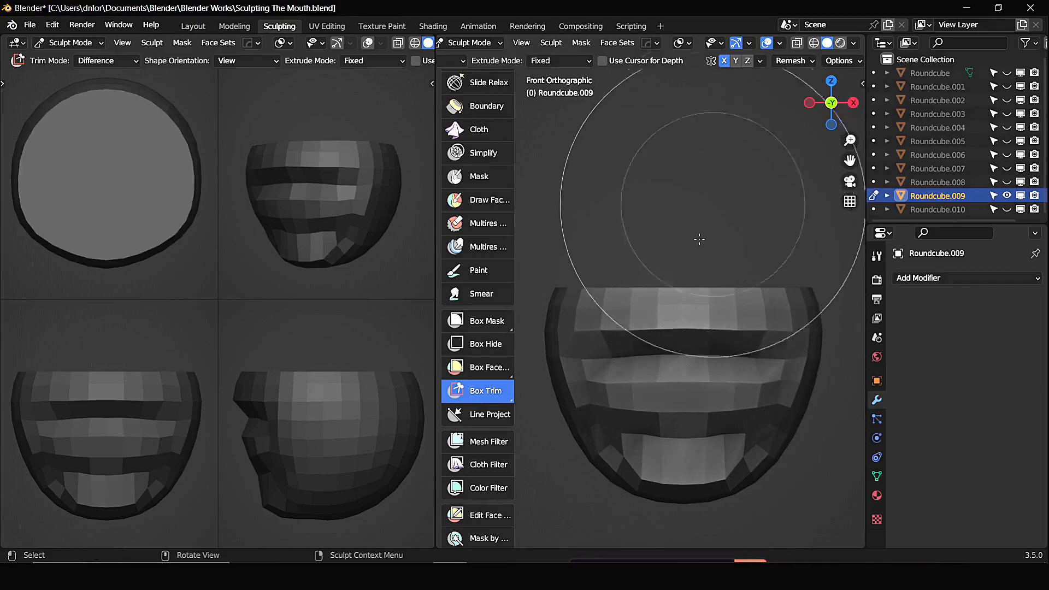
Set the Grab brush radius to 152 px and reshape the trimmed head's back and side contours from below and the side
key("g")
middle_click(725, 304)
middle_click_drag(726, 305, 698, 204, "alt")
middle_click_drag(756, 359, 697, 274)
key("f")
left_click(622, 261)
mouse_move(623, 260)
middle_mouse_down()
mouse_move(656, 210)
mouse_move(653, 223)
middle_mouse_up()
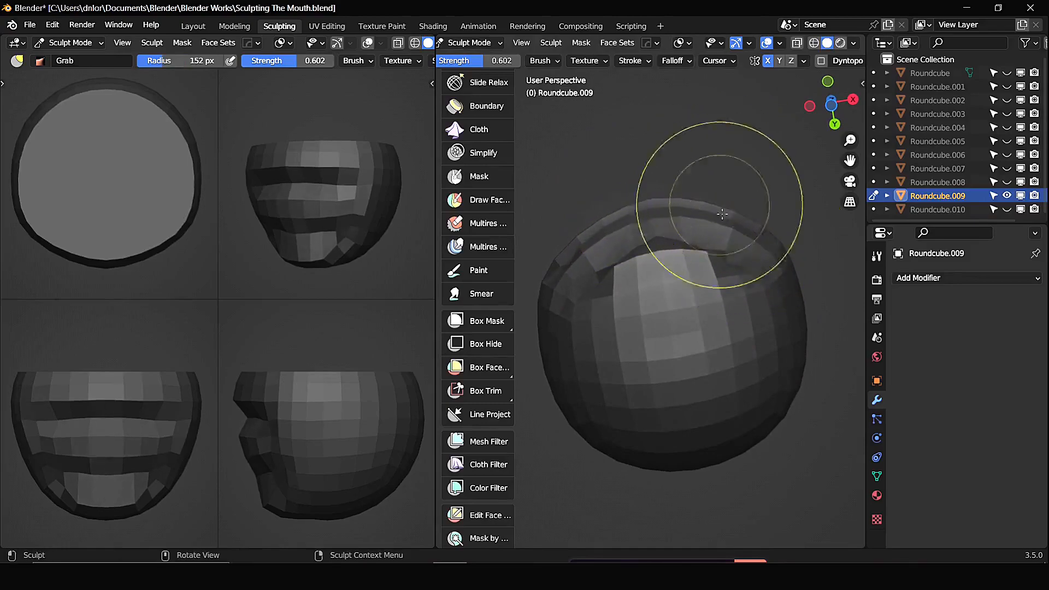
middle_click_drag(723, 213, 710, 199)
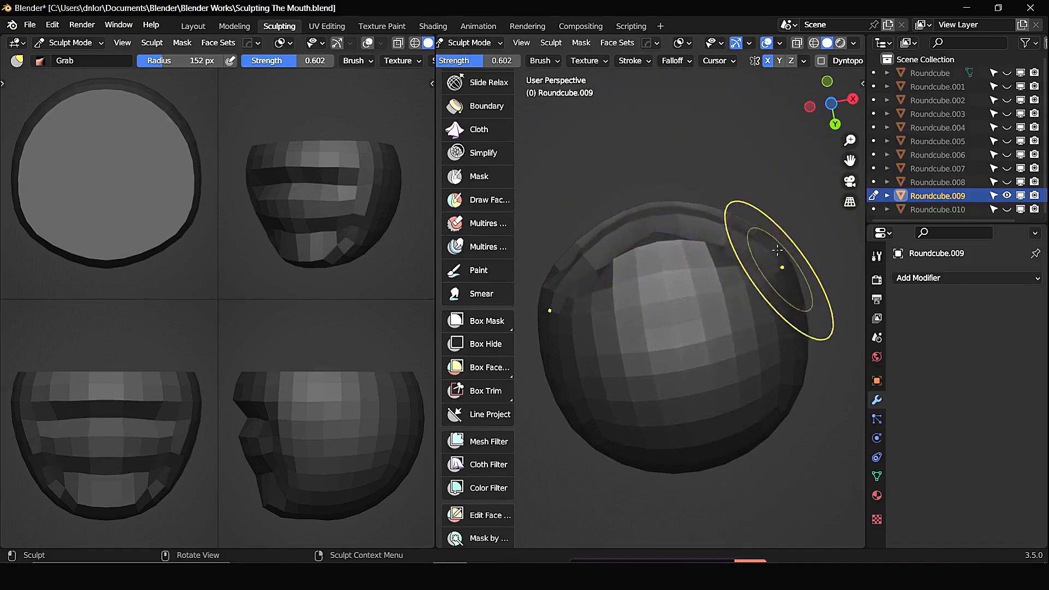
middle_click_drag(694, 181, 652, 324)
mouse_move(652, 323)
left_mouse_down()
mouse_move(645, 438)
mouse_move(609, 445)
left_mouse_up()
middle_click_drag(570, 399, 699, 413)
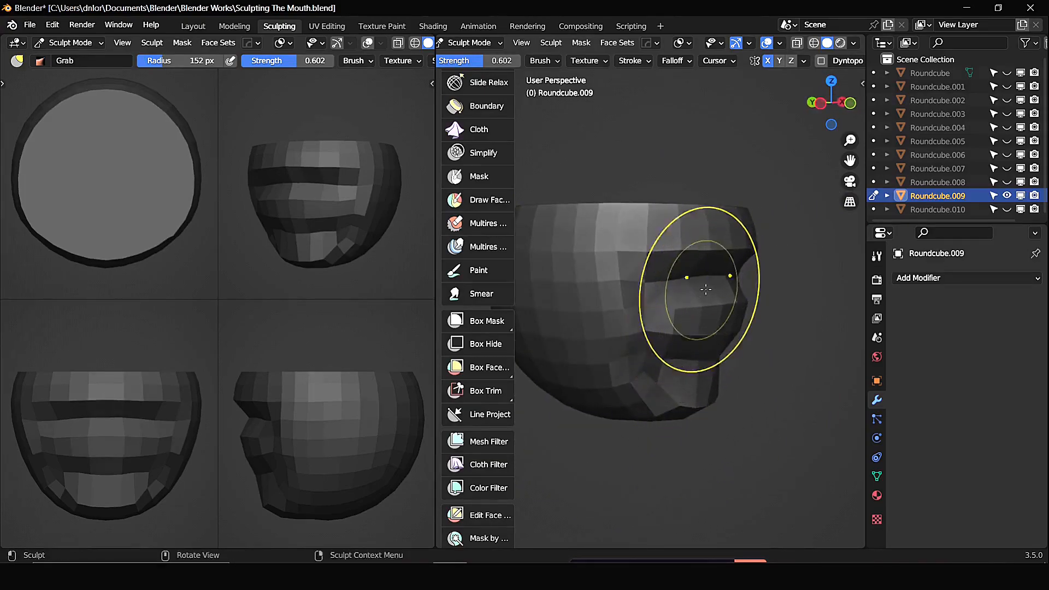
Refine the cheeks, mouth sides and jaw curve with the Grab brush, working from below and in three-quarter views
middle_click_drag(766, 368, 687, 226)
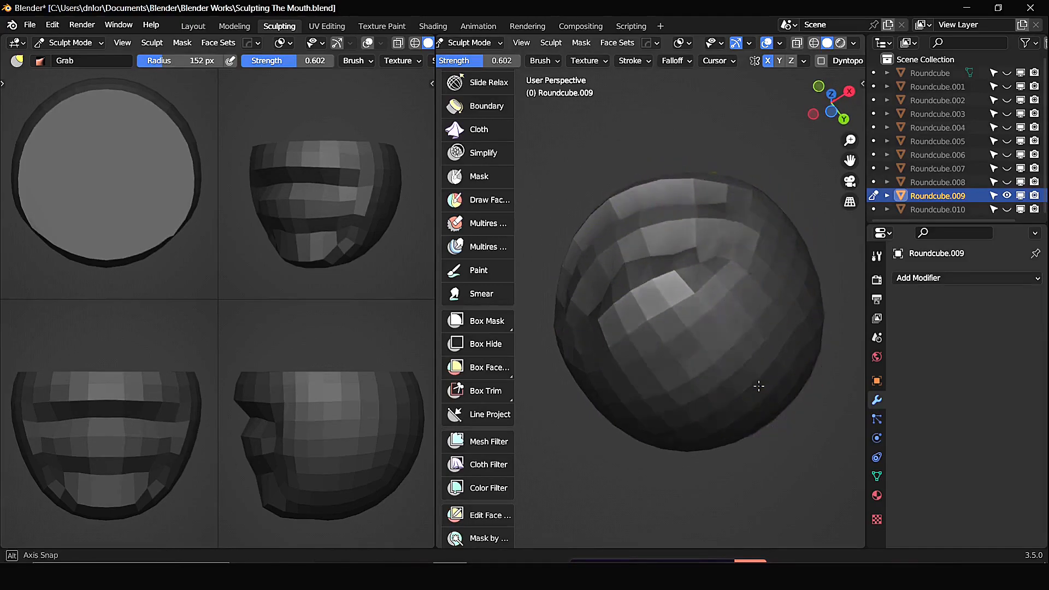
middle_click_drag(726, 458, 664, 395)
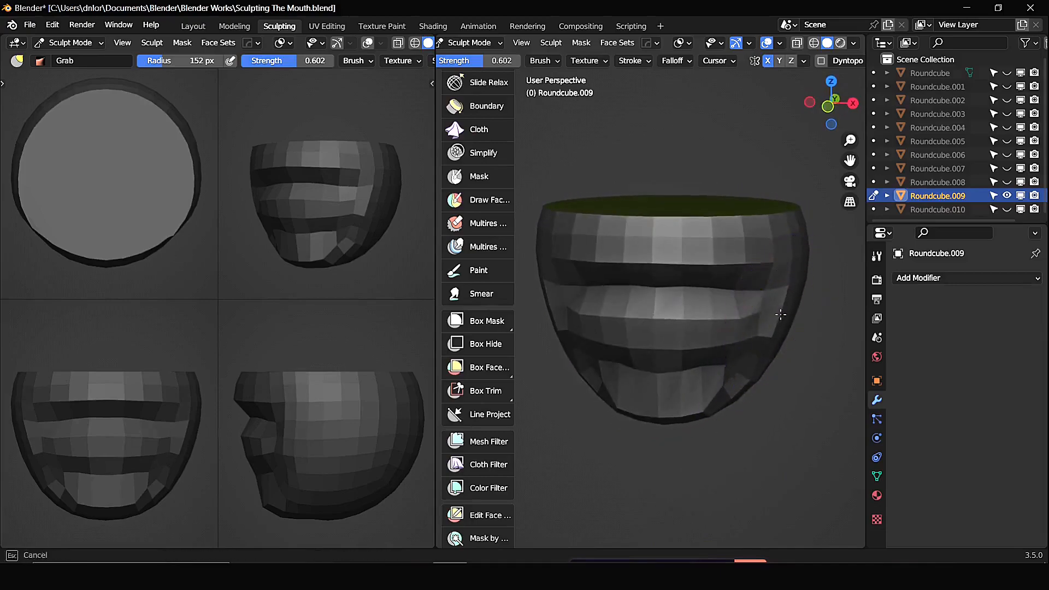
middle_click_drag(787, 327, 762, 357)
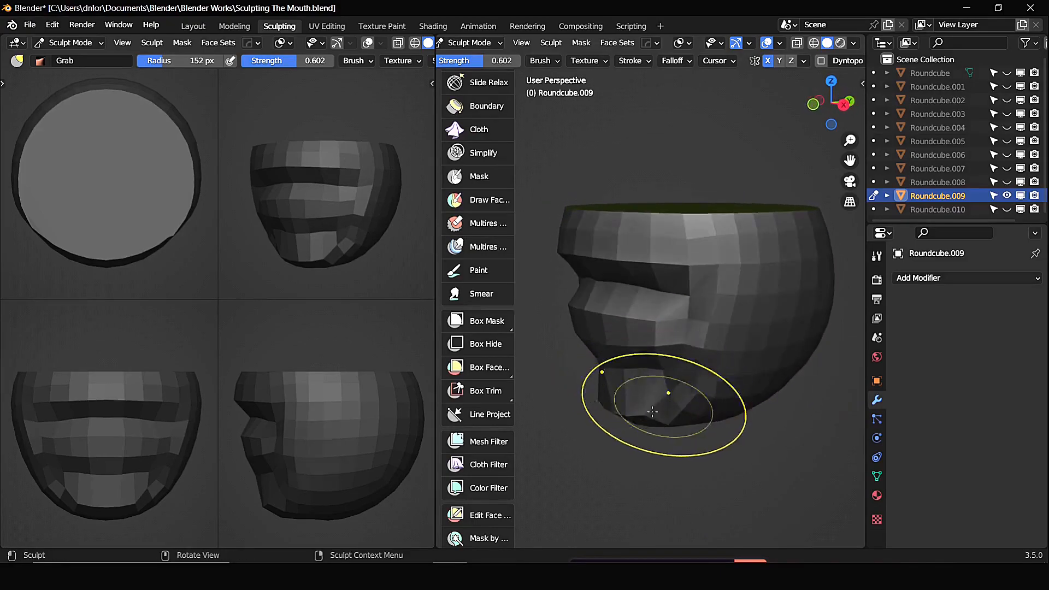
middle_click_drag(783, 280, 814, 323)
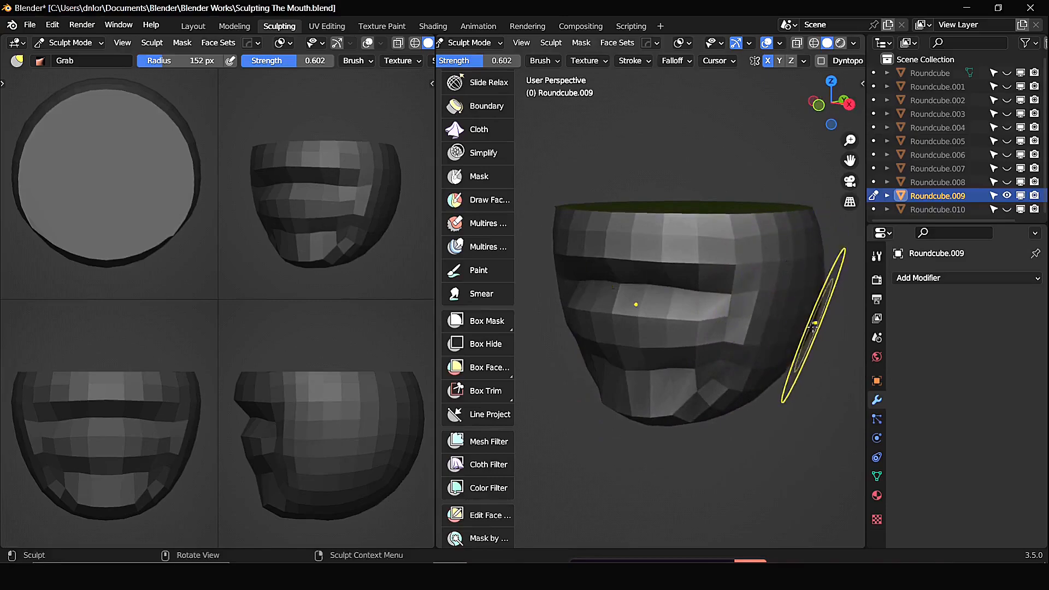
middle_click_drag(744, 396, 761, 417)
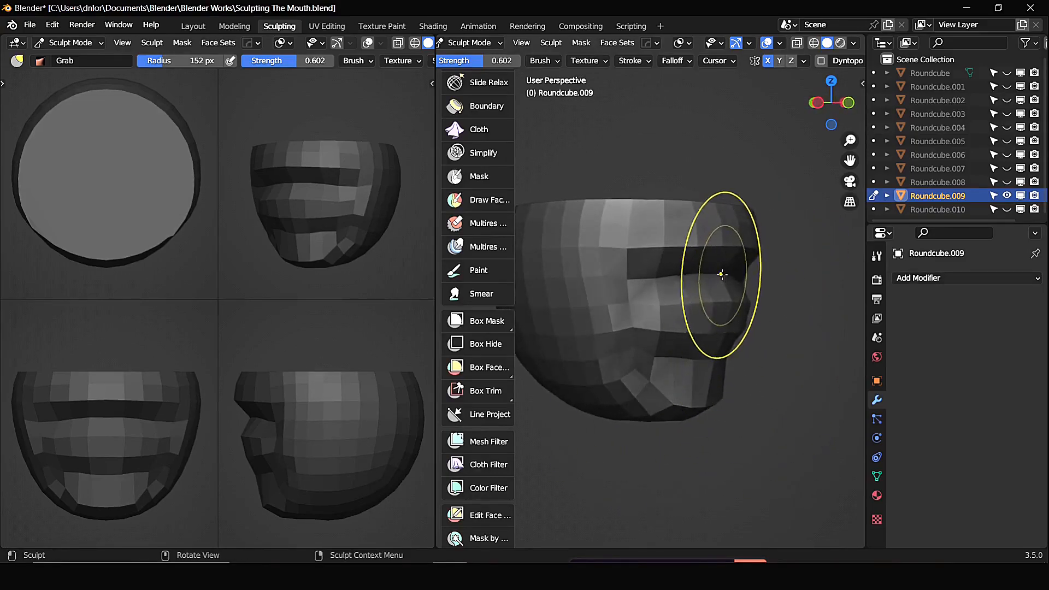
mouse_move(710, 283)
middle_mouse_down()
mouse_move(758, 361)
mouse_move(745, 347)
mouse_move(628, 346)
mouse_move(718, 348)
mouse_move(736, 312)
mouse_move(680, 323)
mouse_move(715, 178)
mouse_move(722, 219)
middle_mouse_up()
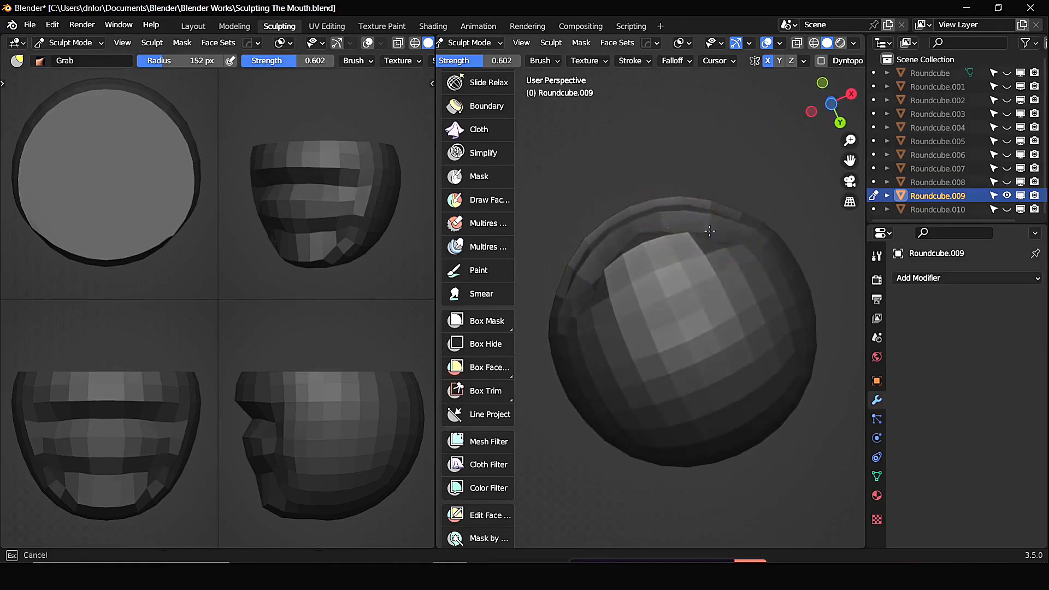
middle_click_drag(703, 152, 701, 224)
Enable dynamic topology, reduce the Grab brush radius to 113 px and reshape the centre of the groove below the brow
key("t")
middle_click_drag(621, 152, 625, 301)
key("ctrl+d")
scroll(628, 272, "up", 3)
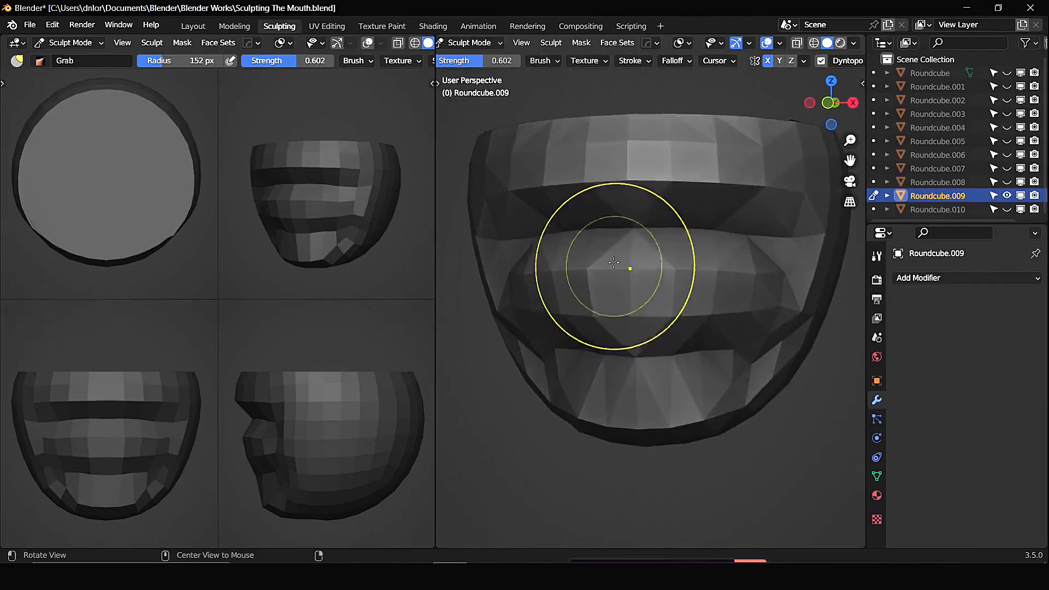
key("f")
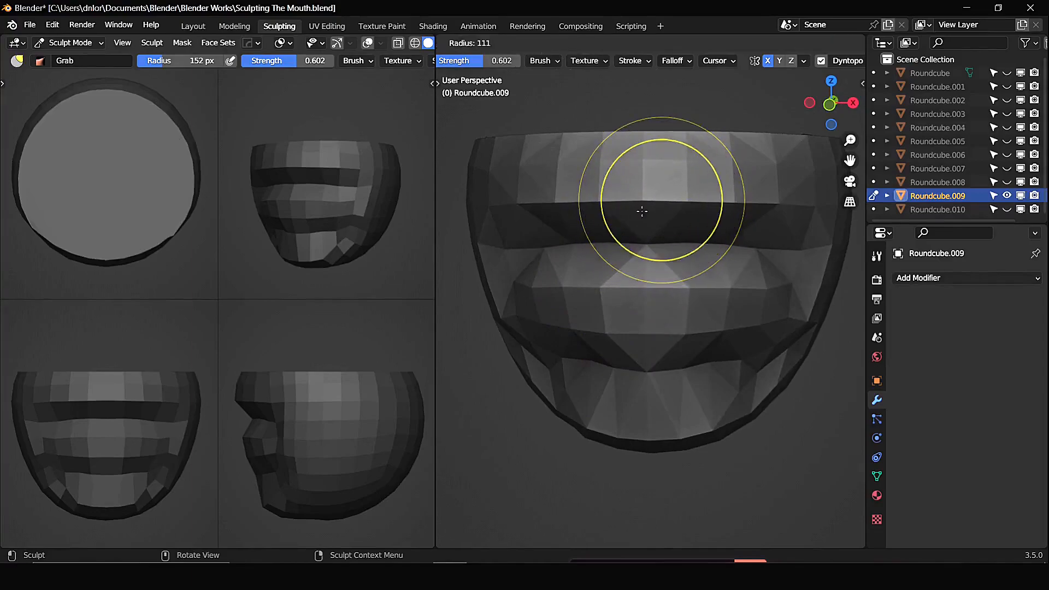
left_click(641, 210)
left_click_drag(634, 203, 656, 219, "alt")
key("f")
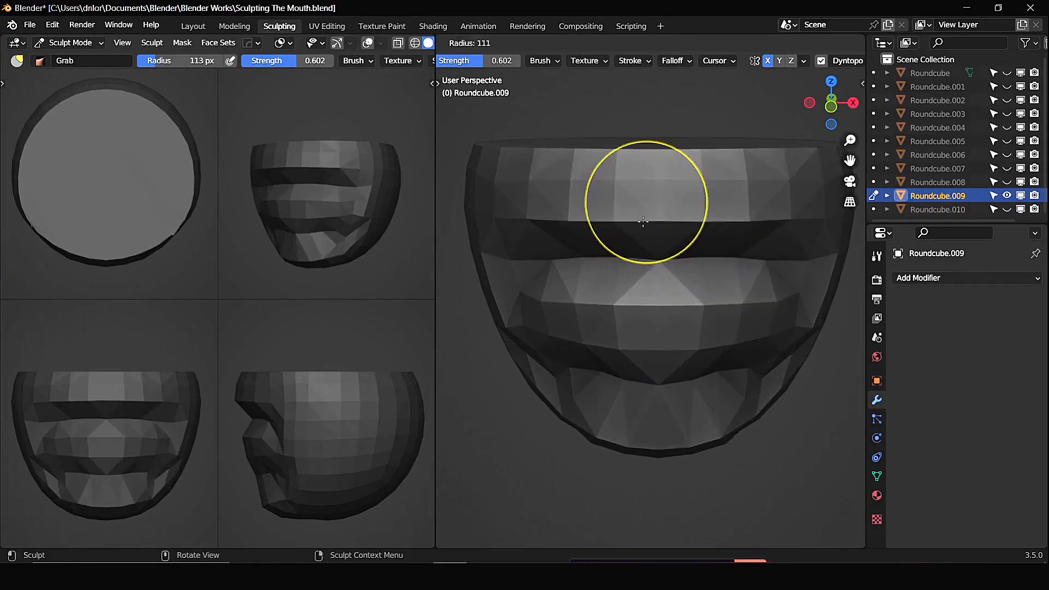
left_click(650, 215)
mouse_move(659, 219)
left_mouse_down("alt")
mouse_move(663, 208)
mouse_move(691, 222)
mouse_move(657, 233)
mouse_move(703, 241)
mouse_move(771, 221)
mouse_move(798, 239)
mouse_move(651, 228)
mouse_move(702, 209)
mouse_move(701, 199)
mouse_move(668, 231)
mouse_move(661, 192)
mouse_move(693, 218)
left_mouse_up("alt")
Build up a rounded ridge at the centre of the upper groove with the Clay brush
key("c")
mouse_move(690, 209)
left_mouse_down()
mouse_move(698, 216)
mouse_move(662, 219)
left_mouse_up()
middle_click_drag(661, 220, 745, 215)
Crease the base of the central ridge using the Crease brush at a radius of 56 px
key("shift+c")
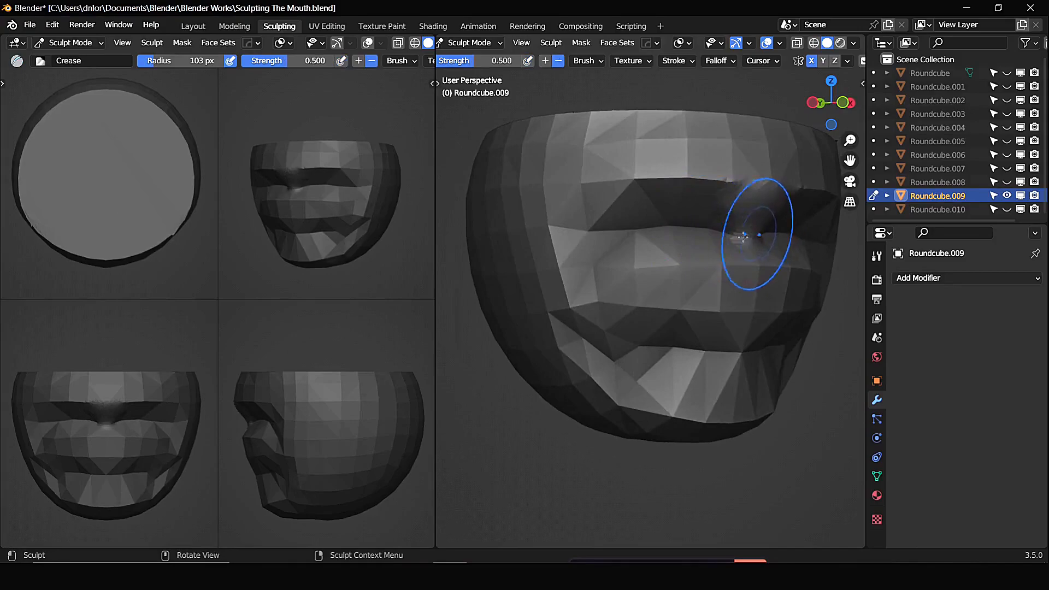
key("f")
left_click(717, 235)
mouse_move(717, 235)
middle_mouse_down()
mouse_move(704, 257)
mouse_move(685, 256)
middle_mouse_up()
mouse_move(663, 274)
left_mouse_down()
mouse_move(676, 261)
mouse_move(670, 267)
left_mouse_up()
mouse_move(604, 281)
middle_mouse_down()
mouse_move(602, 290)
mouse_move(677, 197)
mouse_move(605, 227)
mouse_move(597, 211)
mouse_move(569, 211)
middle_mouse_up()
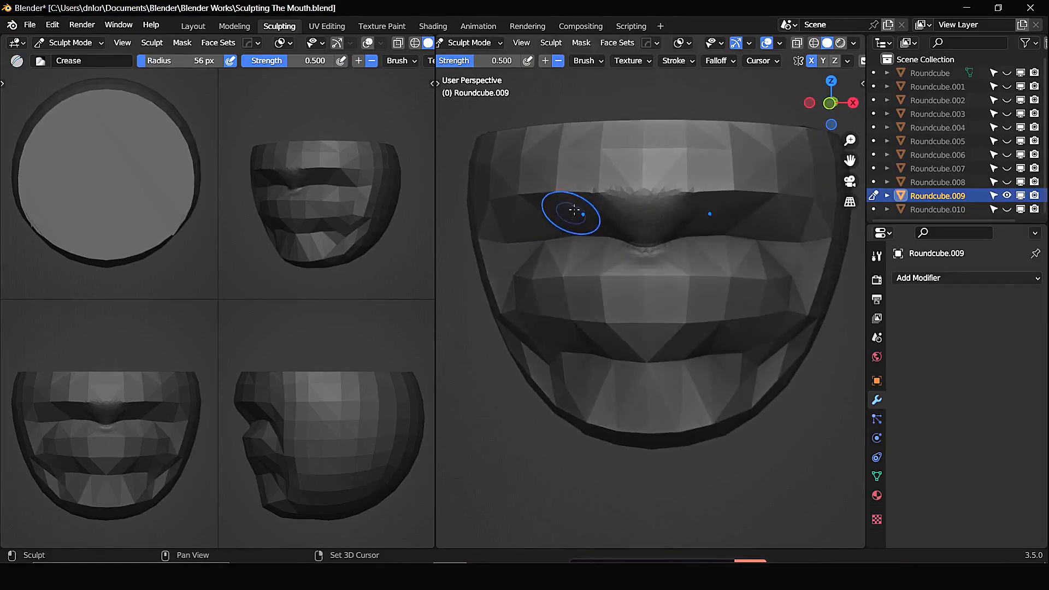
Set the Scrape/Peaks brush radius to 97 px and smooth the brow's lower edge beside the central ridge
key("shift+t")
key("f")
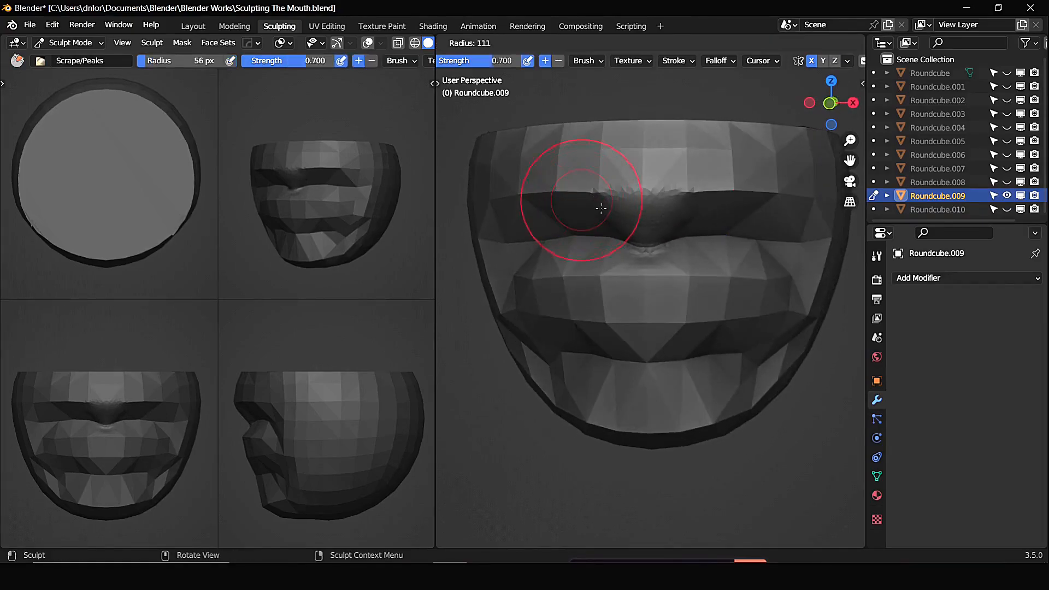
left_click(606, 210)
middle_click_drag(600, 206, 616, 202)
left_click_drag(626, 196, 592, 194)
left_click_drag(621, 193, 589, 196)
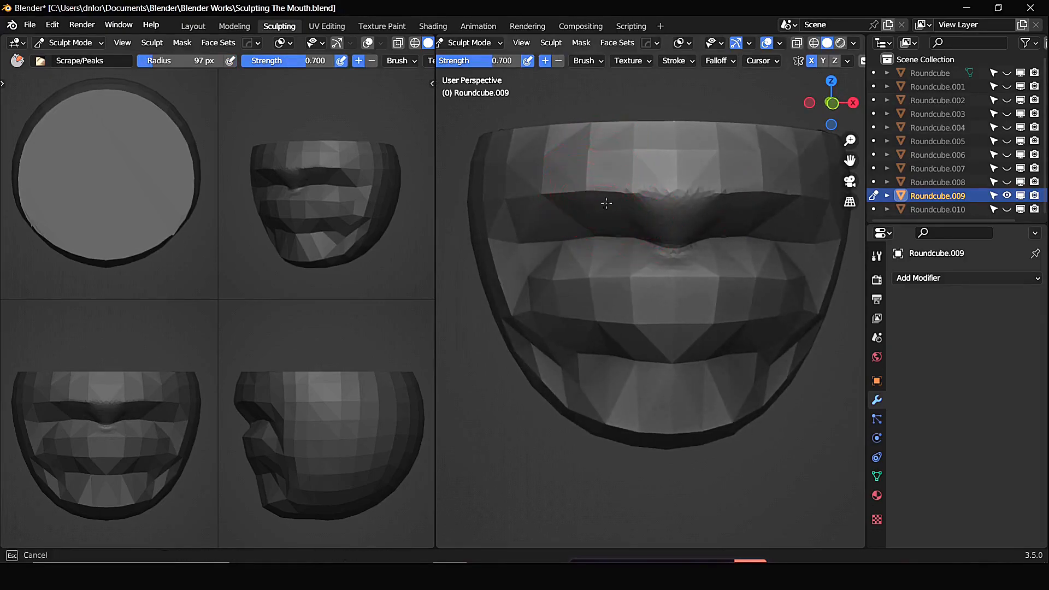
Scrape the brow, side hollows and upper front surface into rounder forms with Scrape/Peaks from several angles
mouse_move(609, 214)
middle_mouse_down()
mouse_move(662, 190)
mouse_move(646, 231)
middle_mouse_up()
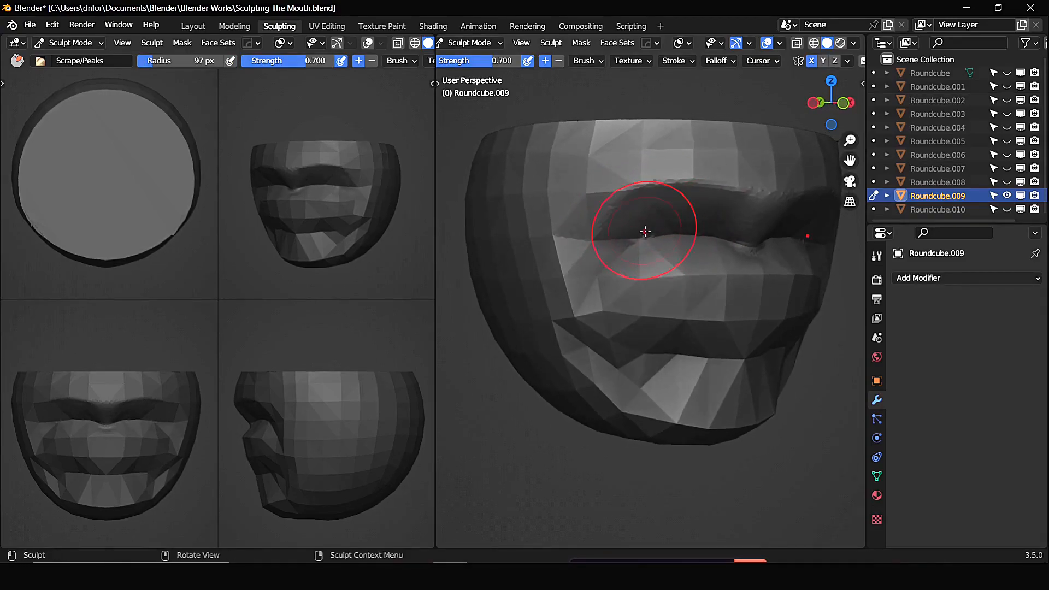
mouse_move(651, 144)
left_mouse_down()
mouse_move(627, 180)
mouse_move(663, 195)
mouse_move(602, 240)
mouse_move(563, 205)
left_mouse_up()
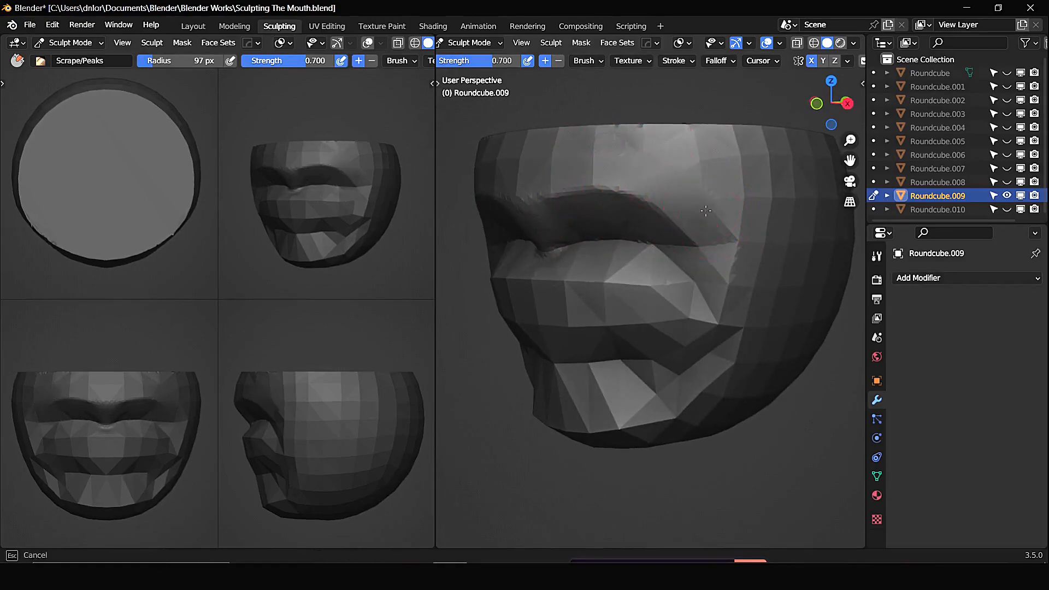
middle_click_drag(710, 213, 613, 197)
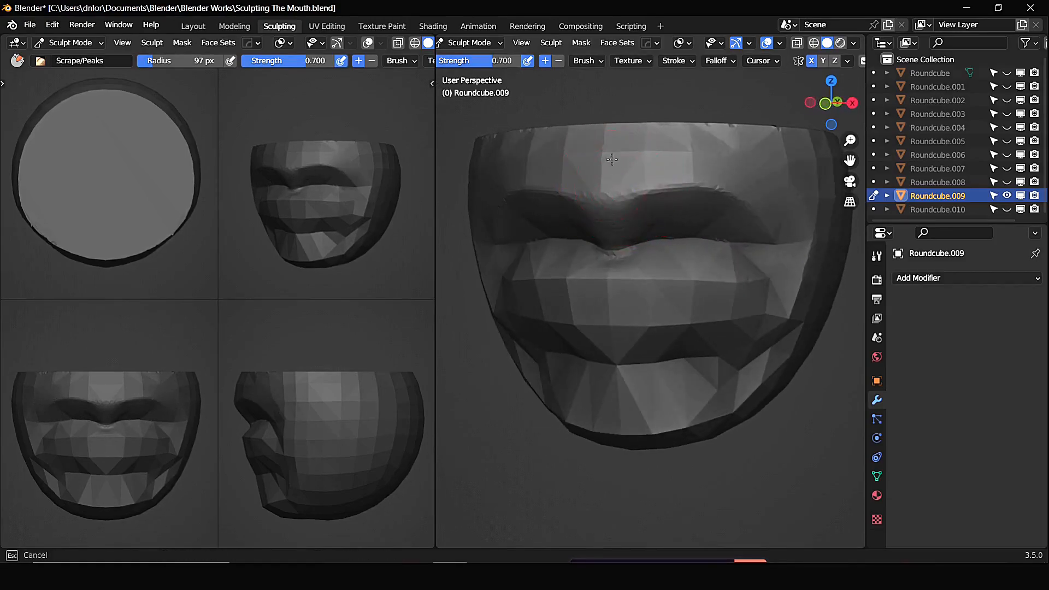
left_click_drag(611, 183, 616, 186)
middle_click_drag(617, 186, 621, 199)
left_click_drag(602, 190, 607, 130)
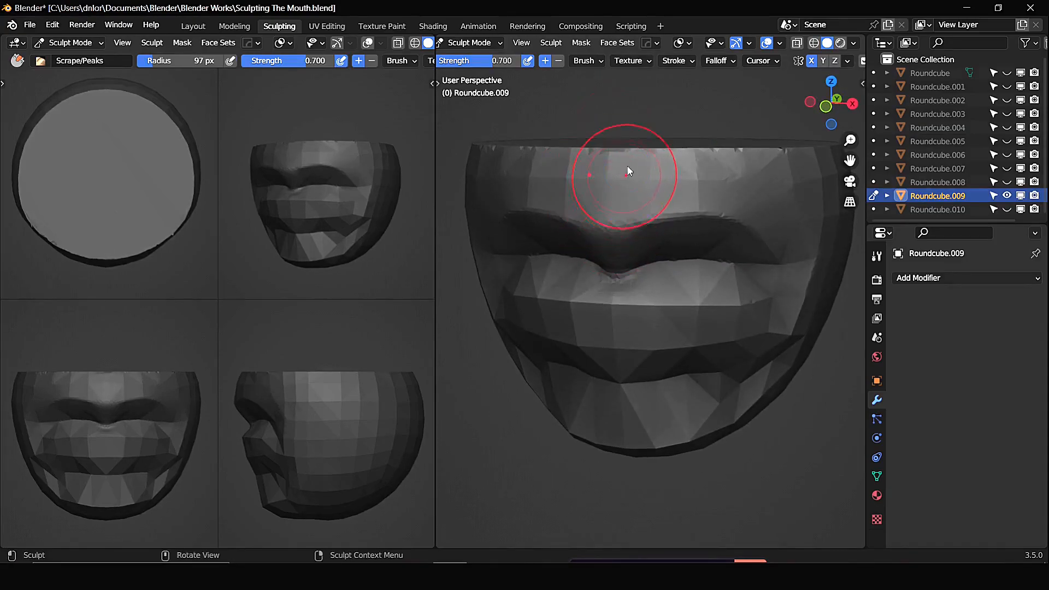
Add volume down the middle of the upper face above the central ridge with the Clay brush at 57 px
key("c")
key("f")
left_click(607, 167)
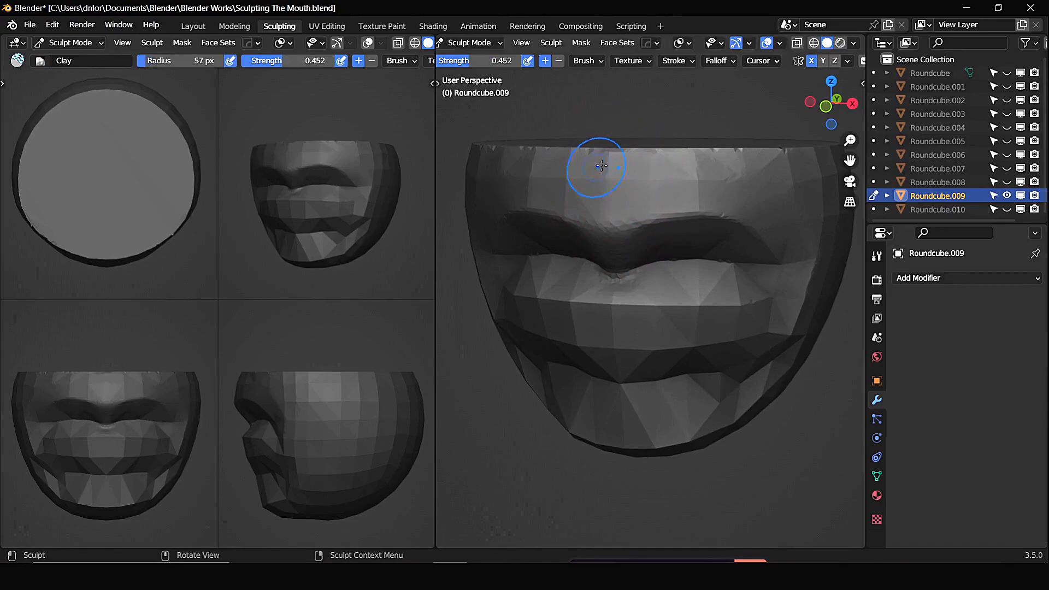
left_click_drag(607, 169, 614, 206)
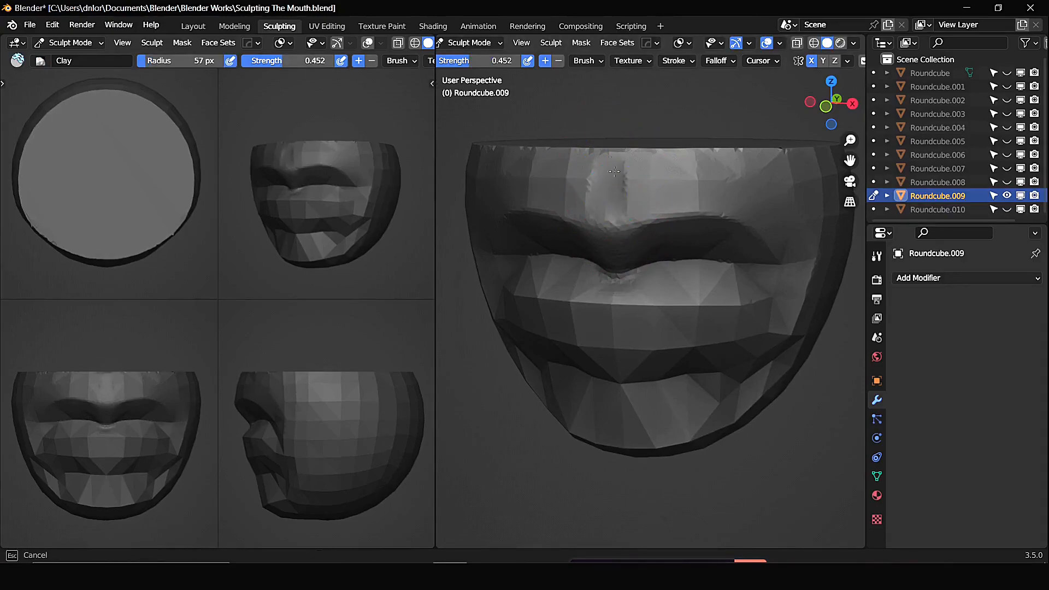
left_click_drag(606, 194, 614, 191)
middle_click_drag(614, 189, 651, 159)
left_click_drag(654, 158, 663, 176)
Set the Grab brush radius to 114 px and adjust the profile of the central ridge and upper face
middle_click_drag(659, 180, 730, 216)
mouse_move(667, 277)
middle_mouse_down()
mouse_move(707, 262)
mouse_move(708, 246)
middle_mouse_up()
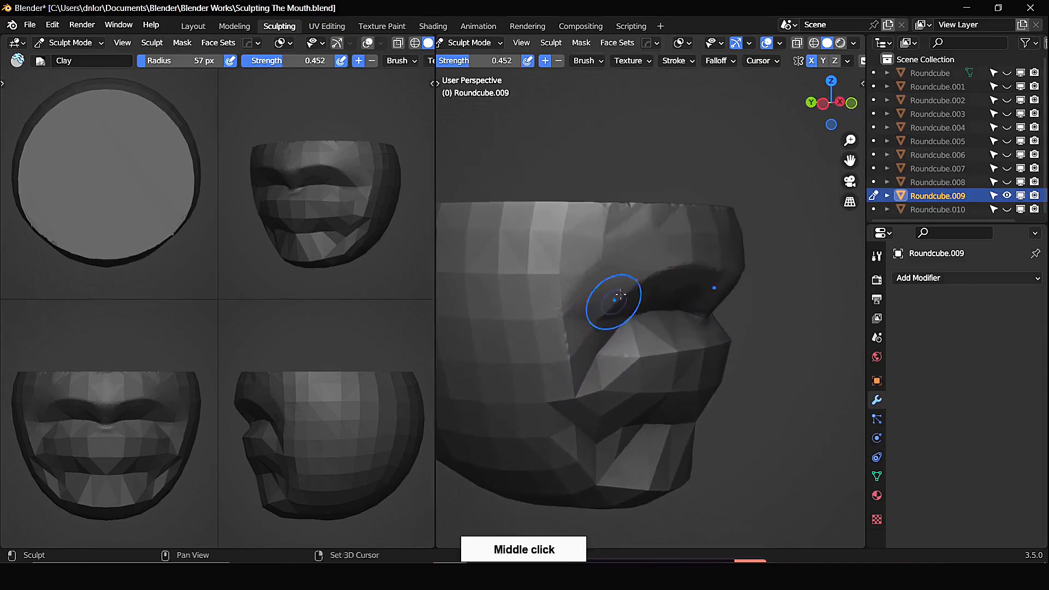
key("g")
key("f")
left_click(738, 258)
mouse_move(732, 248)
left_mouse_down()
mouse_move(745, 244)
mouse_move(733, 247)
left_mouse_up()
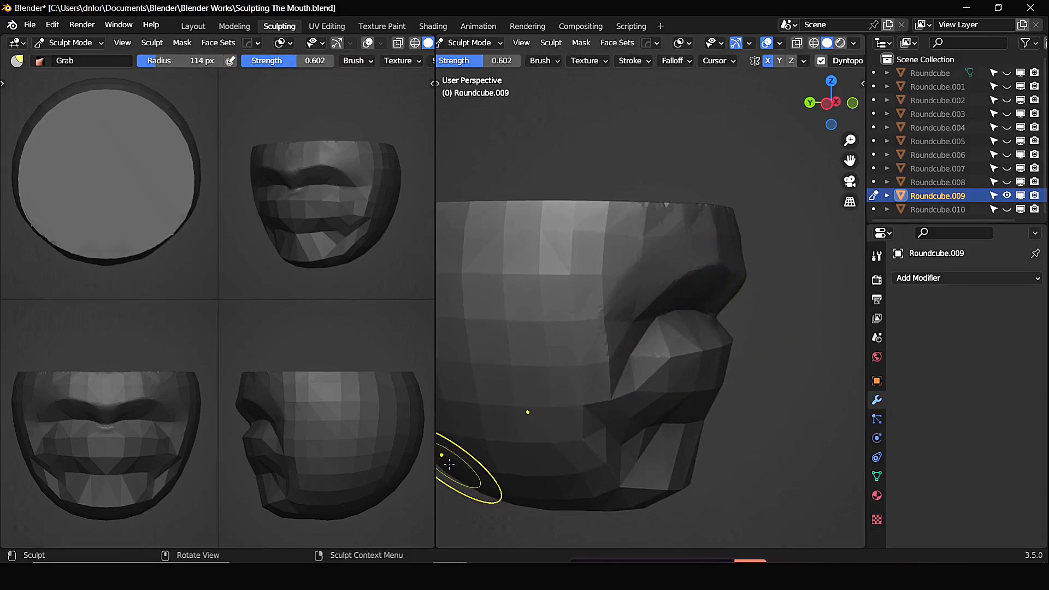
left_click_drag(808, 310, 546, 293, "alt")
left_click_drag(595, 361, 628, 362, "alt")
Smooth the central ridge, the hollows beside it and the top of the mouth area with Scrape/Peaks at 114 px
left_click_drag(586, 271, 627, 283, "alt")
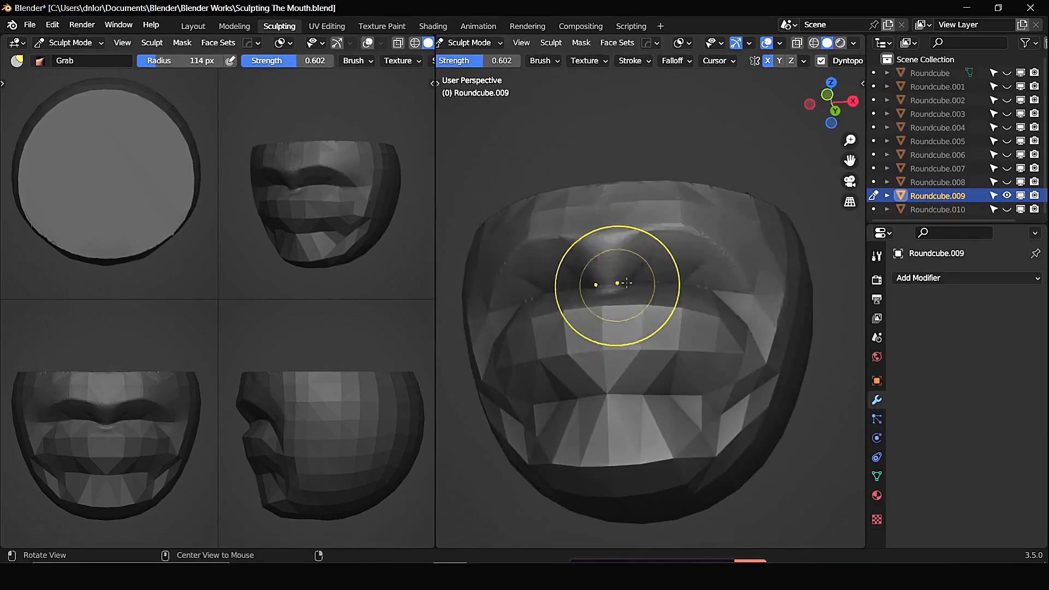
key("shift+t")
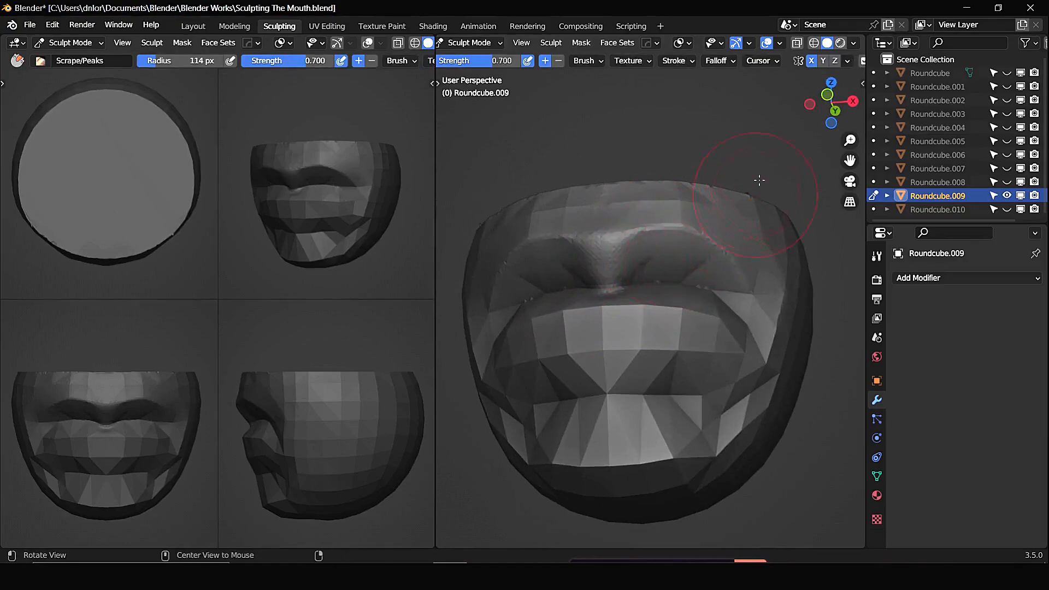
left_click_drag(761, 178, 747, 197, "alt")
left_click_drag(739, 263, 666, 252, "alt")
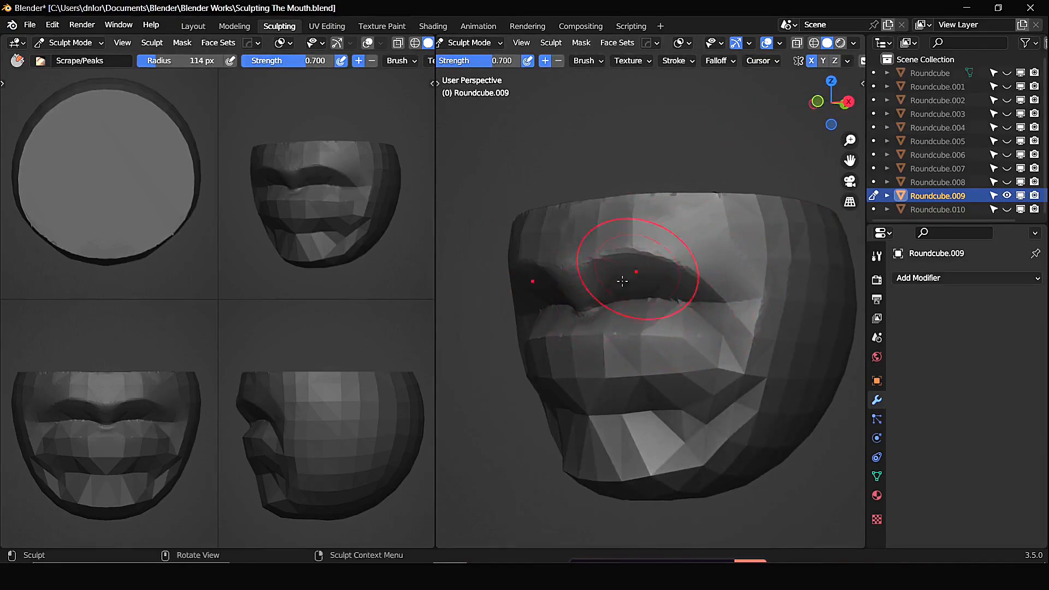
left_click_drag(588, 169, 614, 204, "alt")
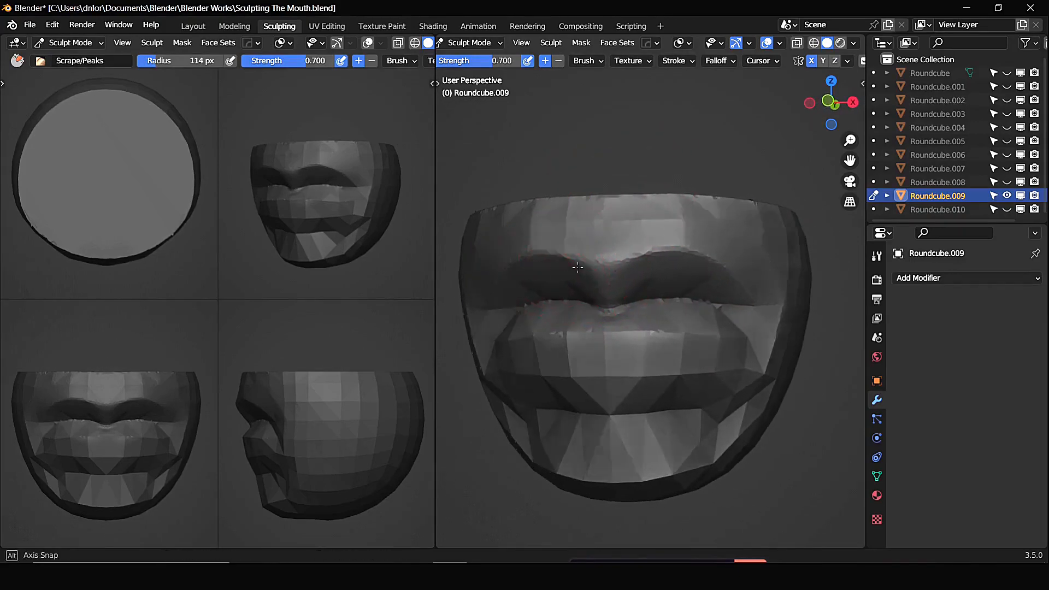
left_click_drag(568, 268, 580, 216, "alt")
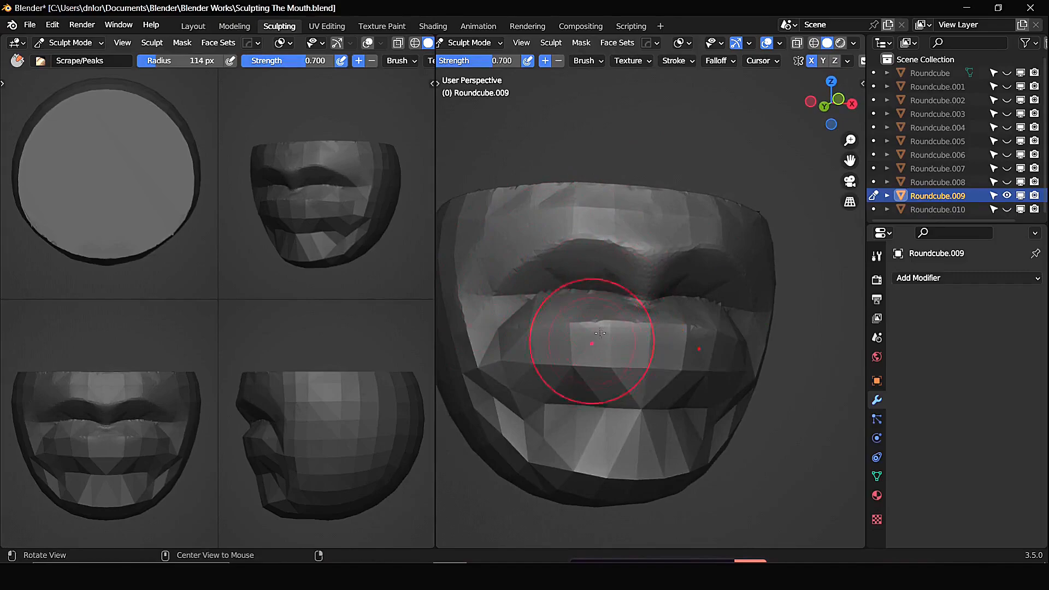
Smooth the faceted sides of the lower-lip mass into the cheeks with Scrape/Peaks at 139 px
key("shift+c")
left_click_drag(574, 333, 633, 339, "alt")
key("f")
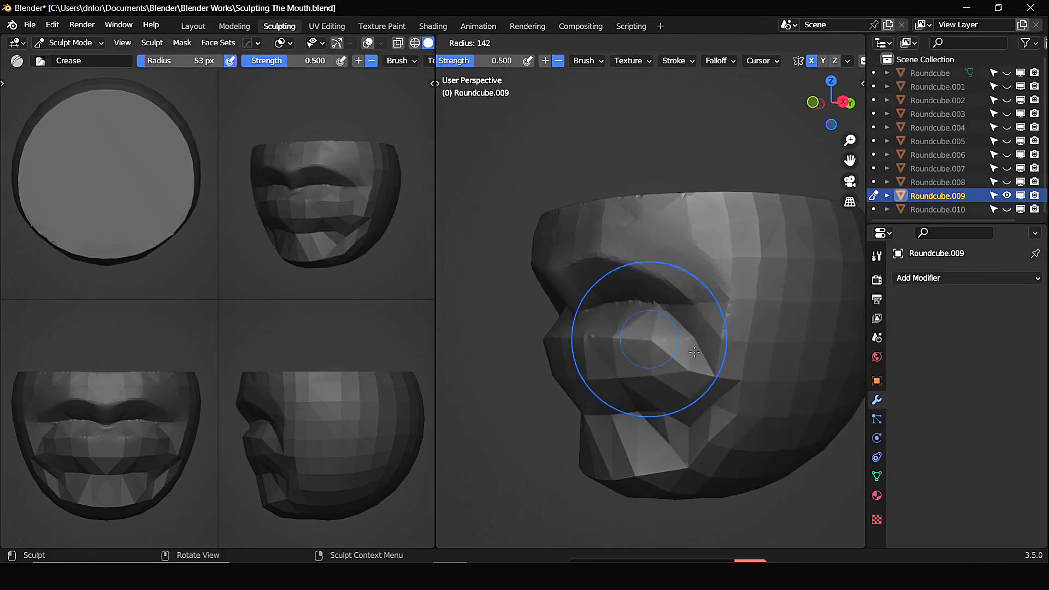
left_click(726, 338)
middle_click_drag(667, 360, 651, 362)
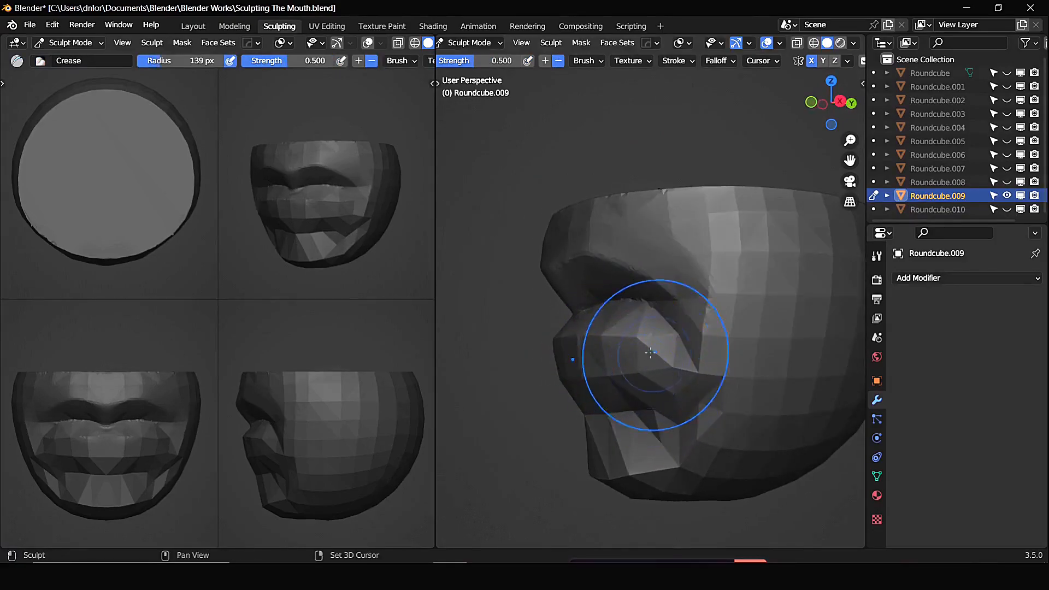
key("shift+t")
left_click_drag(636, 338, 661, 378)
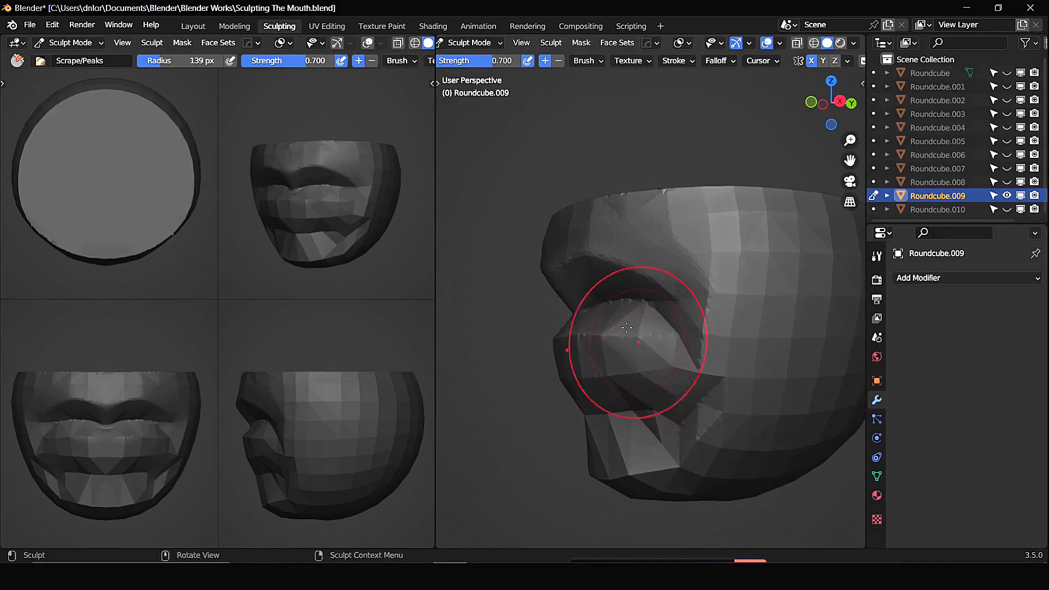
middle_click_drag(620, 333, 680, 390)
left_click_drag(653, 354, 662, 348)
middle_click_drag(681, 389, 684, 385)
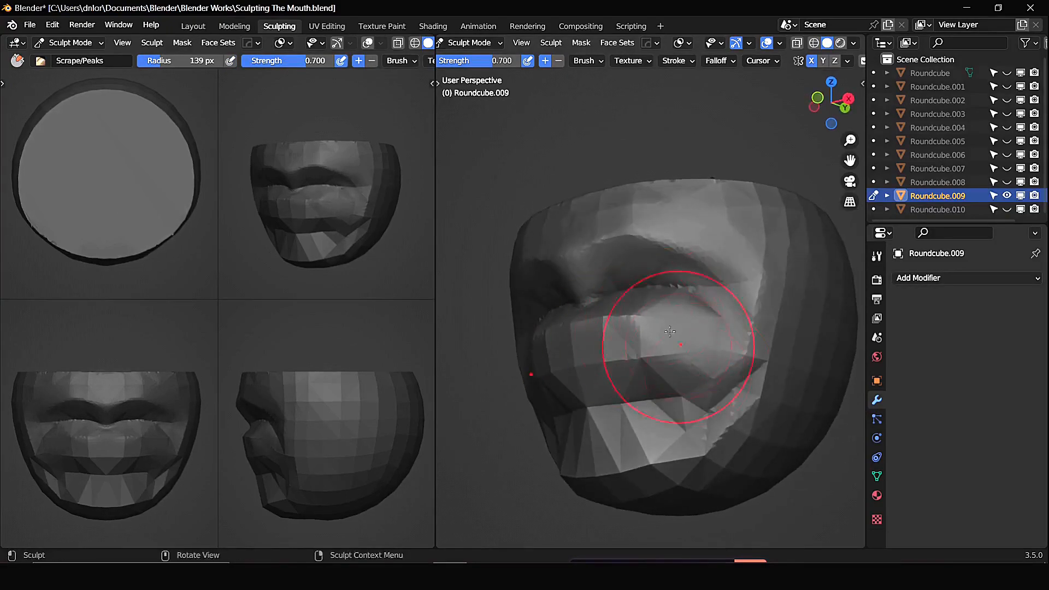
Scrape the outer ends of the lower lip and the areas around the mouth corners smooth from both sides with Scrape/Peaks
left_click_drag(633, 344, 739, 358, "alt")
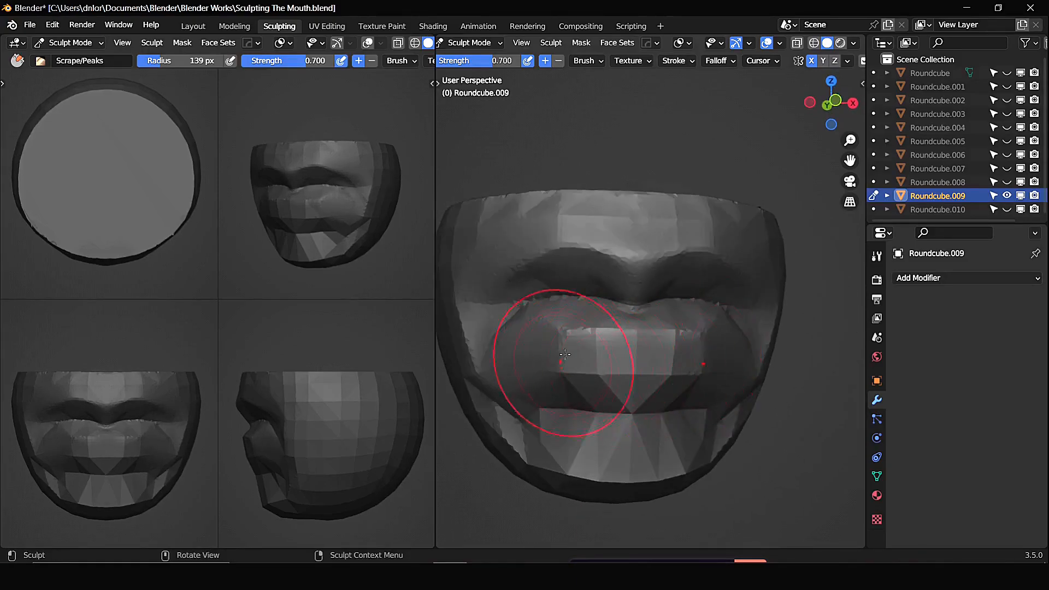
left_click_drag(509, 415, 540, 349, "alt")
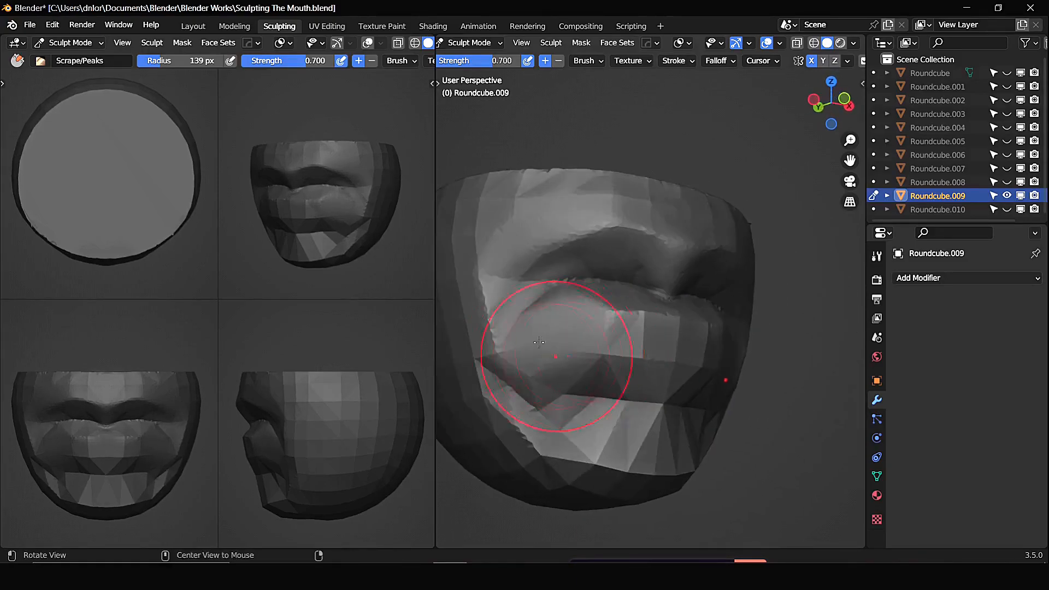
mouse_move(492, 298)
left_mouse_down()
mouse_move(480, 339)
mouse_move(505, 314)
left_mouse_up()
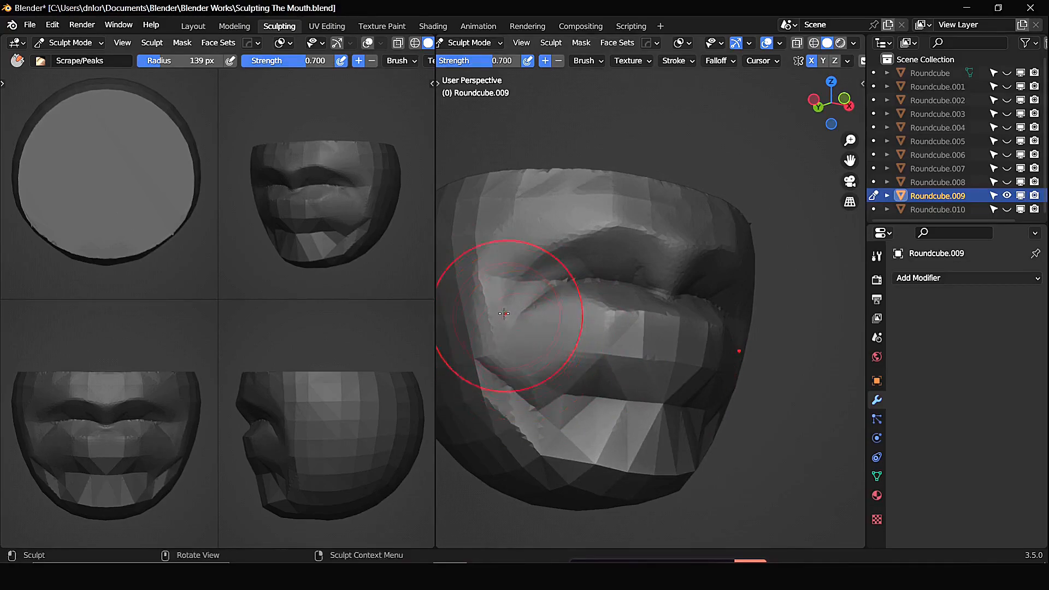
mouse_move(779, 357)
left_mouse_down("alt")
mouse_move(691, 339)
mouse_move(717, 341)
mouse_move(632, 360)
mouse_move(664, 274)
mouse_move(631, 365)
mouse_move(640, 361)
left_mouse_up("alt")
left_click_drag(709, 342, 657, 350, "alt")
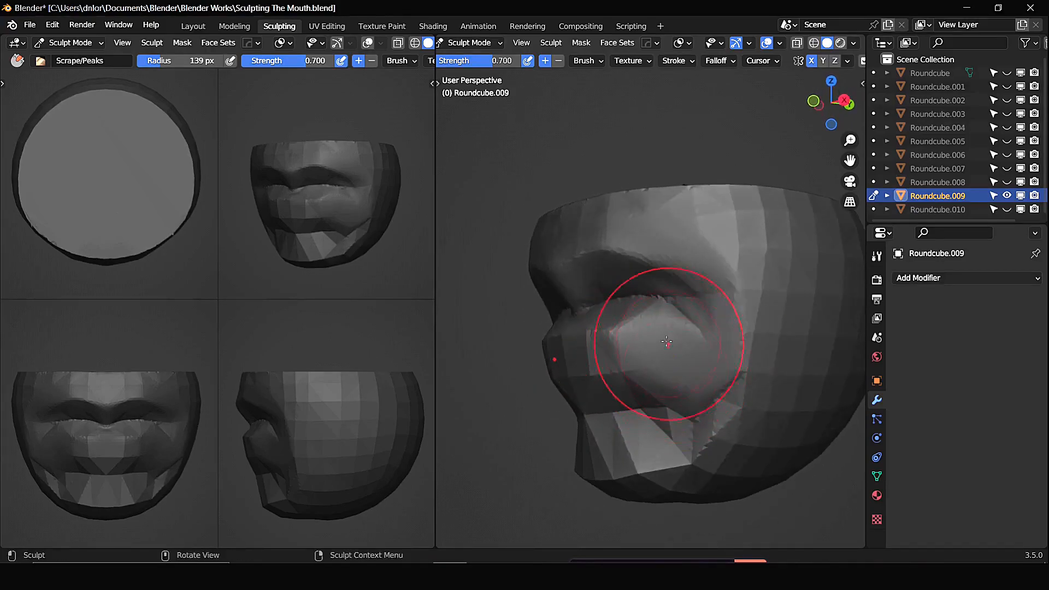
left_click_drag(672, 398, 679, 445, "alt")
Build up a rounded chin over the faceted area below the lower lip with the Clay brush at 139 px
key("c")
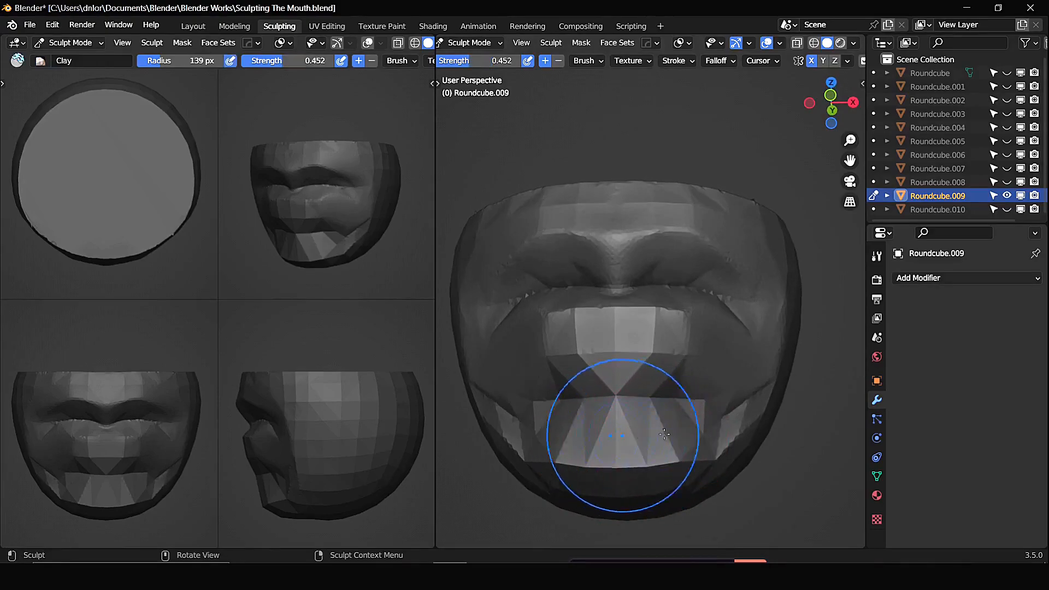
mouse_move(622, 426)
left_mouse_down()
mouse_move(632, 435)
mouse_move(619, 415)
mouse_move(668, 441)
left_mouse_up()
mouse_move(668, 441)
left_mouse_down("alt")
mouse_move(577, 435)
mouse_move(618, 415)
mouse_move(602, 412)
mouse_move(570, 308)
mouse_move(623, 431)
left_mouse_up("alt")
Reshape the chin, jaw sides and lower-face profile with the Grab brush at 241 px
key("g")
key("f")
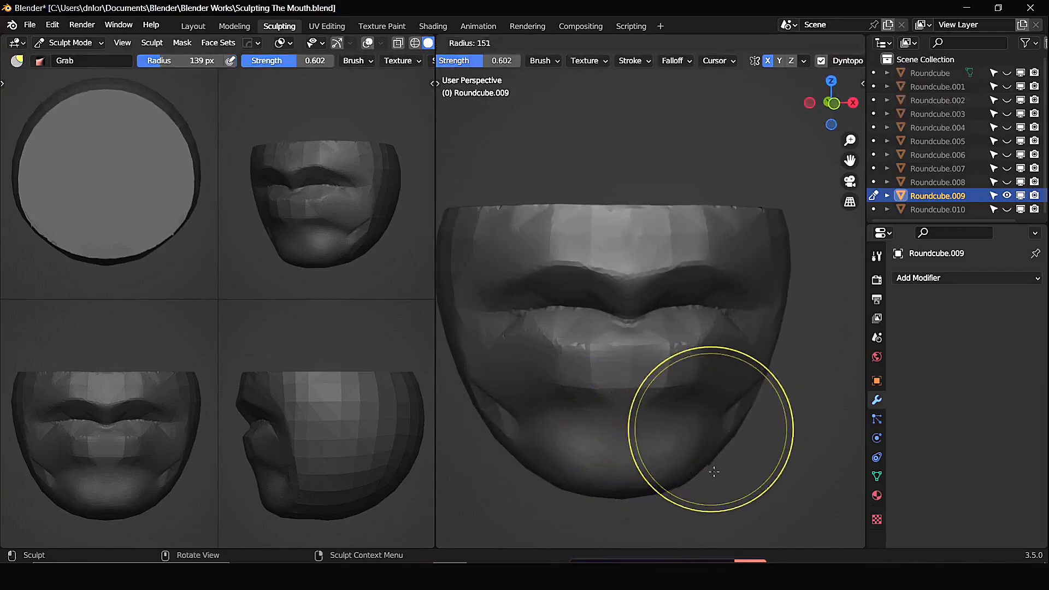
left_click(767, 451)
mouse_move(712, 462)
left_mouse_down("alt")
mouse_move(689, 464)
mouse_move(673, 493)
left_mouse_up("alt")
mouse_move(767, 407)
left_mouse_down("alt")
mouse_move(598, 397)
mouse_move(610, 402)
mouse_move(553, 454)
mouse_move(711, 378)
left_mouse_up("alt")
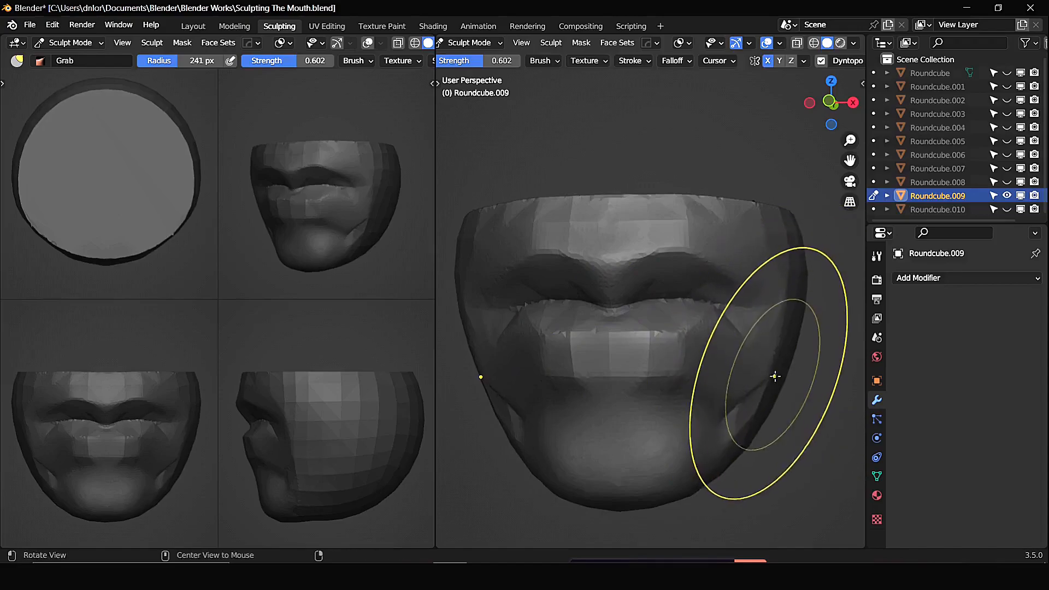
left_click_drag(775, 376, 787, 379, "alt")
left_click_drag(808, 292, 798, 293)
left_click_drag(802, 372, 748, 362, "alt")
mouse_move(499, 383)
left_mouse_down("alt")
mouse_move(614, 382)
mouse_move(590, 366)
left_mouse_up("alt")
left_click_drag(632, 397, 588, 374)
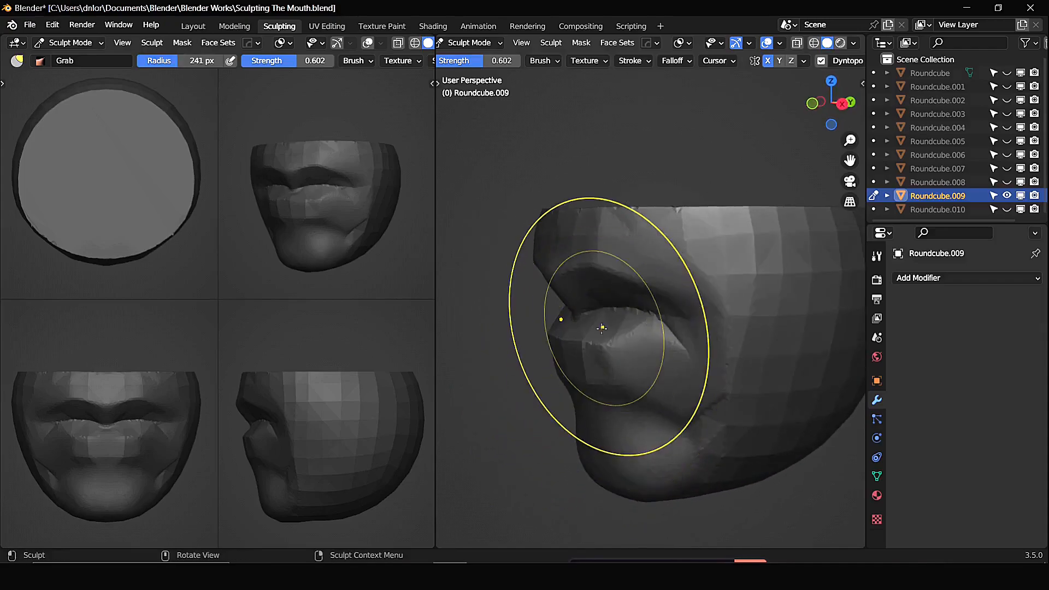
Carve the fold beneath the lower lip and define the chin contours with the Crease brush at 51 px
key("shift+c")
mouse_move(601, 328)
left_mouse_down("alt")
mouse_move(610, 401)
mouse_move(597, 393)
left_mouse_up("alt")
left_click_drag(604, 395, 633, 408)
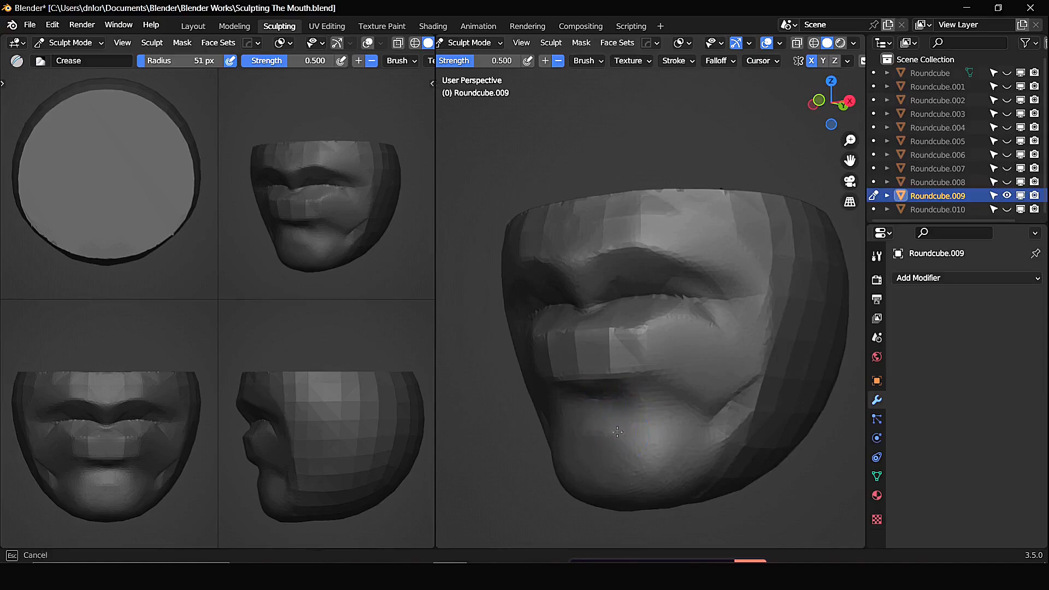
middle_click_drag(650, 430, 607, 407)
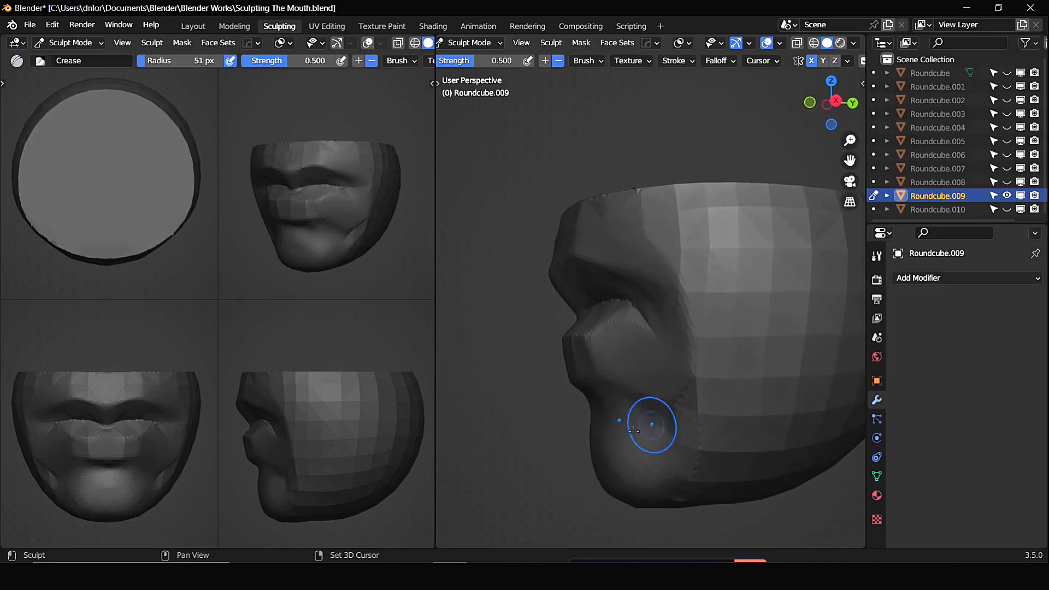
middle_click_drag(551, 464, 614, 447)
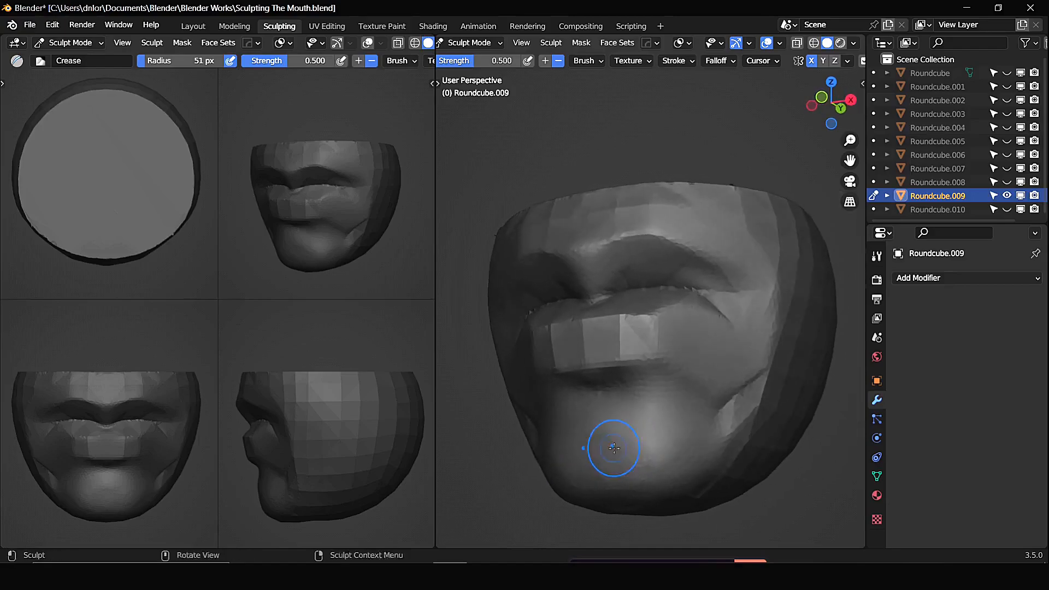
Smooth the chin and the faceted front of the lower lip with Scrape/Peaks, reducing its radius to 99 px for the lip
key("shift+t")
key("f")
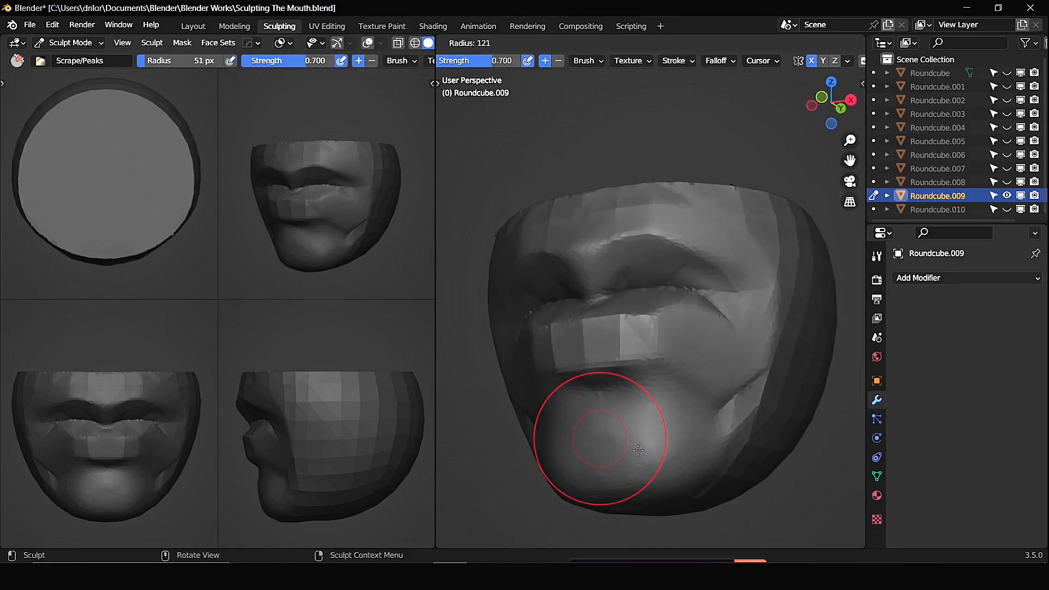
left_click(639, 450)
middle_click_drag(636, 454, 610, 352)
key("f")
left_click(593, 339)
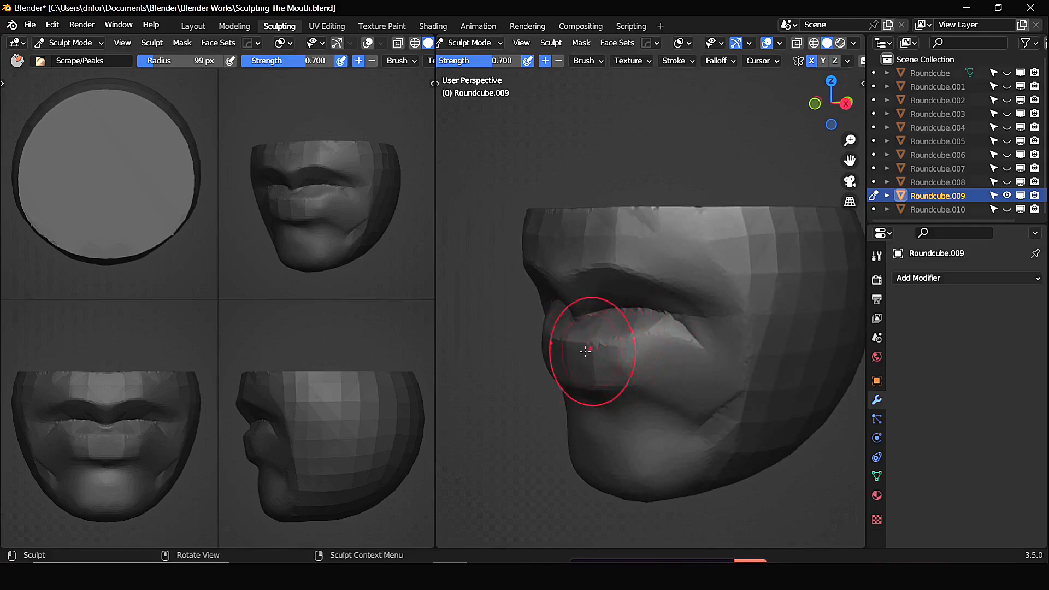
mouse_move(583, 349)
middle_mouse_down()
mouse_move(727, 323)
mouse_move(761, 341)
mouse_move(710, 370)
mouse_move(631, 355)
mouse_move(586, 363)
mouse_move(574, 344)
middle_mouse_up()
Adjust the profile of the lower lip with the Grab brush at 182 px
key("g")
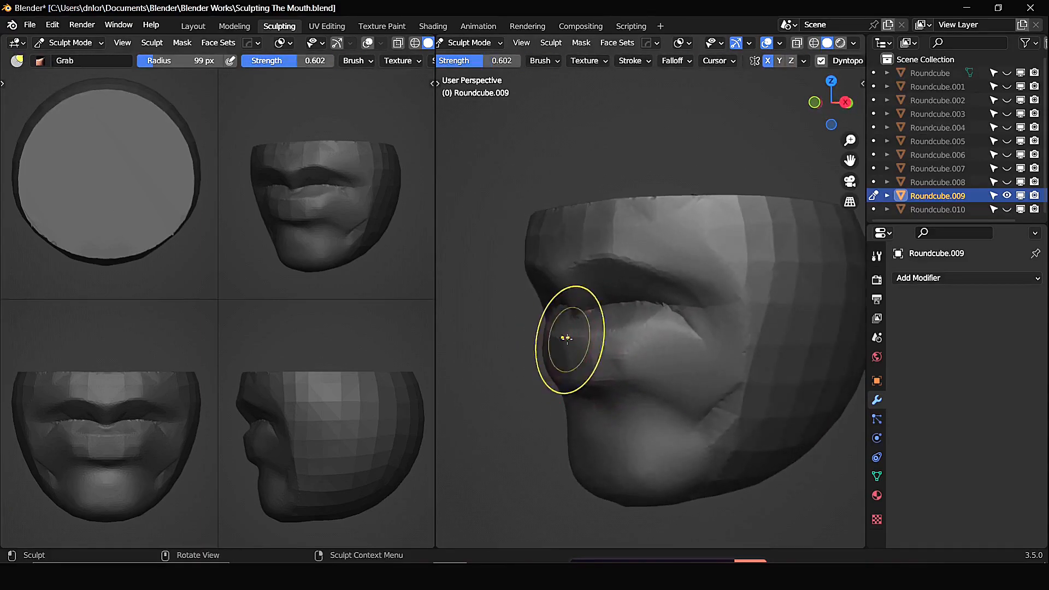
key("f")
left_click(626, 357)
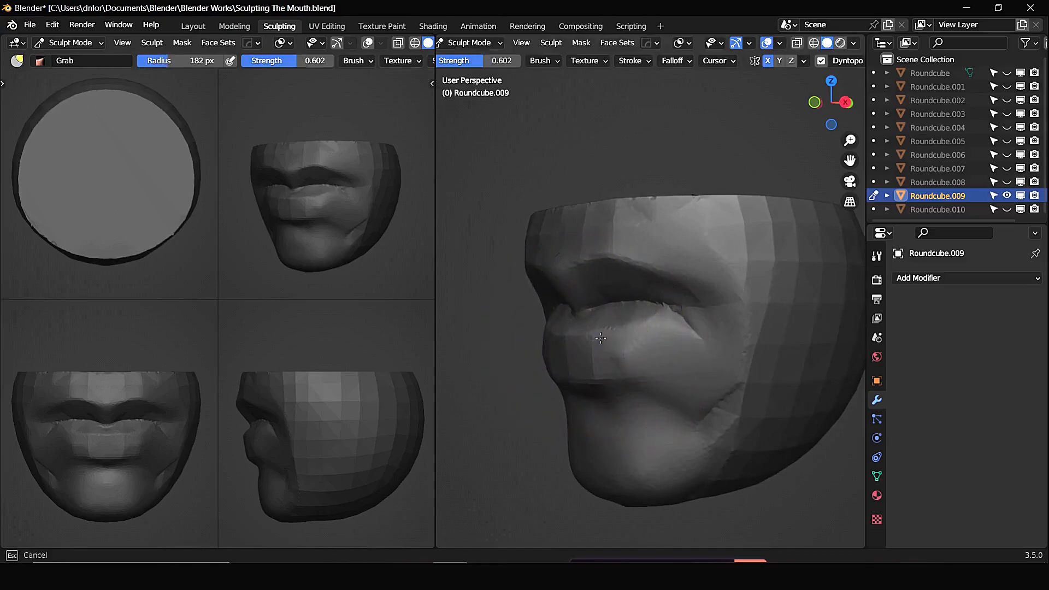
mouse_move(582, 347)
middle_mouse_down()
mouse_move(585, 356)
mouse_move(590, 339)
mouse_move(670, 354)
mouse_move(754, 343)
mouse_move(655, 328)
mouse_move(607, 301)
mouse_move(539, 304)
mouse_move(501, 280)
mouse_move(566, 304)
mouse_move(647, 299)
middle_mouse_up()
Round off the front and upper edge of the lower lip with Scrape/Peaks at 109 px
key("shift+t")
mouse_move(645, 328)
left_mouse_down("alt")
mouse_move(626, 339)
mouse_move(650, 356)
left_mouse_up("alt")
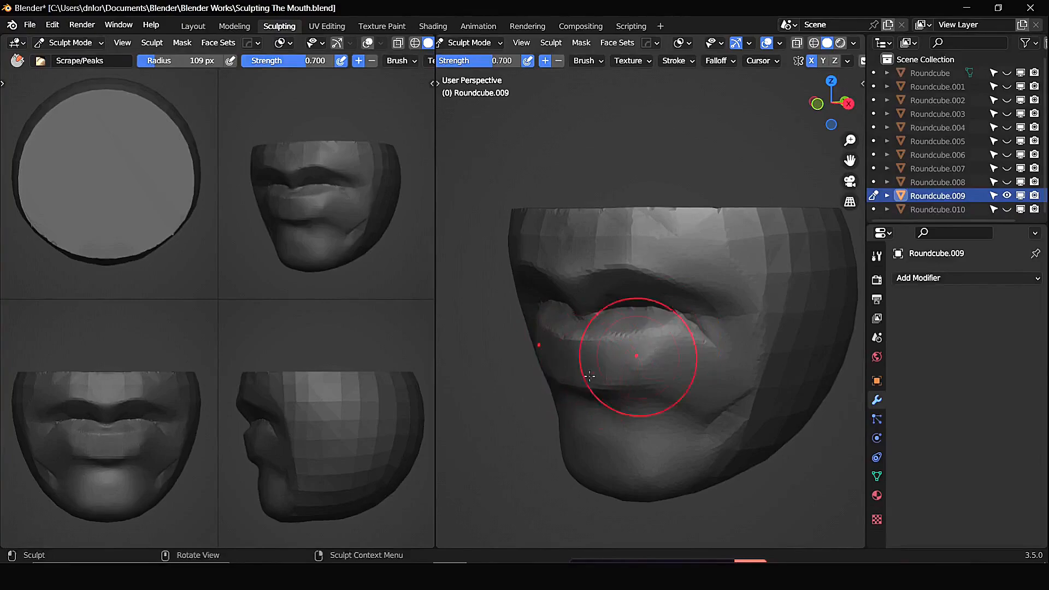
mouse_move(637, 354)
left_mouse_down("alt")
mouse_move(656, 358)
mouse_move(593, 366)
left_mouse_up("alt")
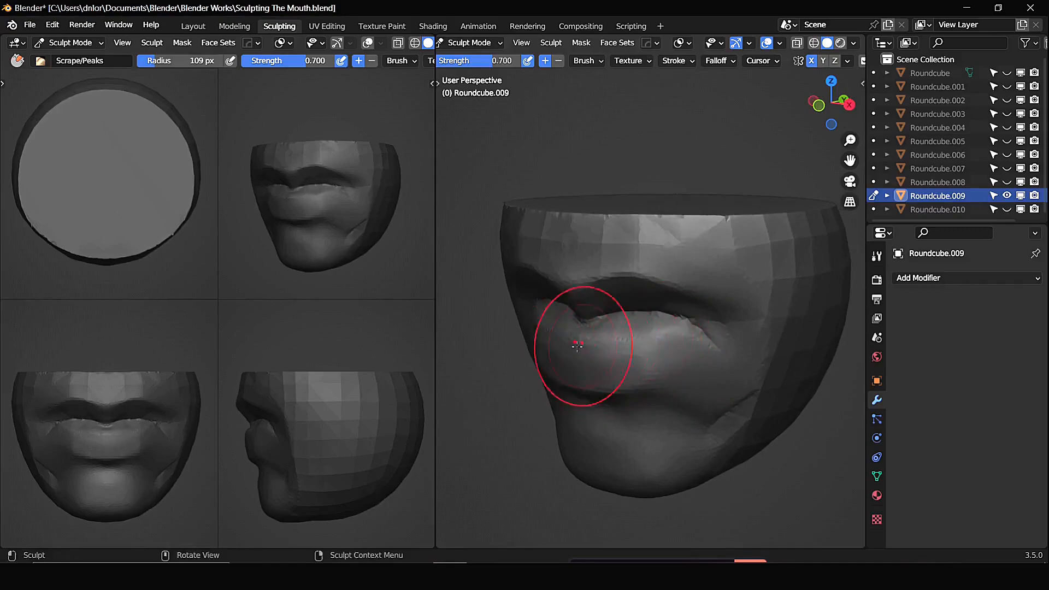
mouse_move(605, 348)
middle_mouse_down()
mouse_move(679, 327)
mouse_move(580, 337)
middle_mouse_up()
mouse_move(667, 352)
middle_mouse_down()
mouse_move(668, 328)
mouse_move(674, 333)
middle_mouse_up()
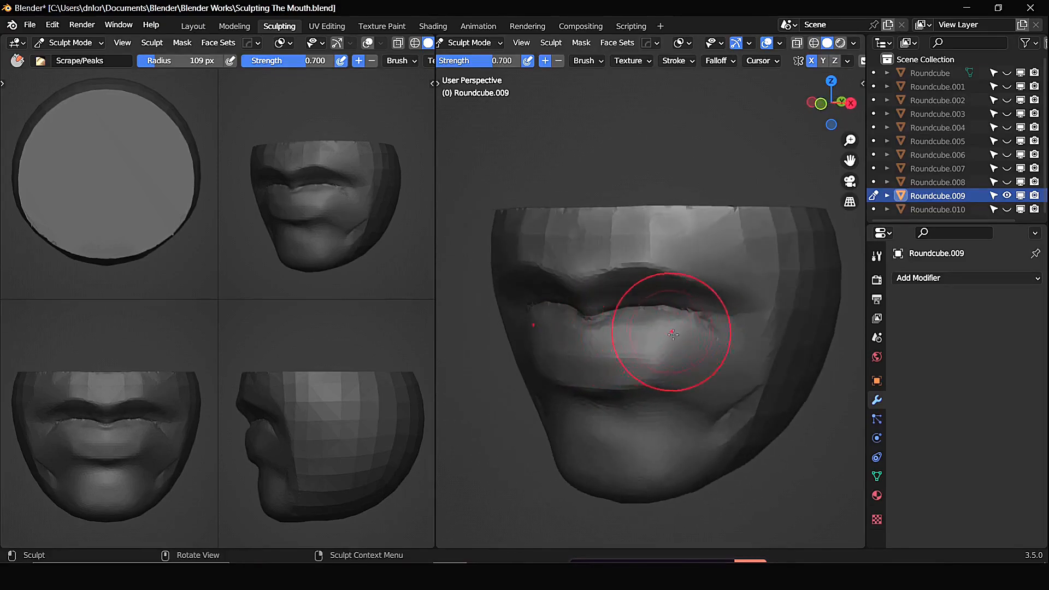
Add volume across the lower lip with the Clay brush at 109 px
key("c")
mouse_move(669, 332)
left_mouse_down()
mouse_move(647, 323)
mouse_move(614, 335)
mouse_move(640, 326)
left_mouse_up()
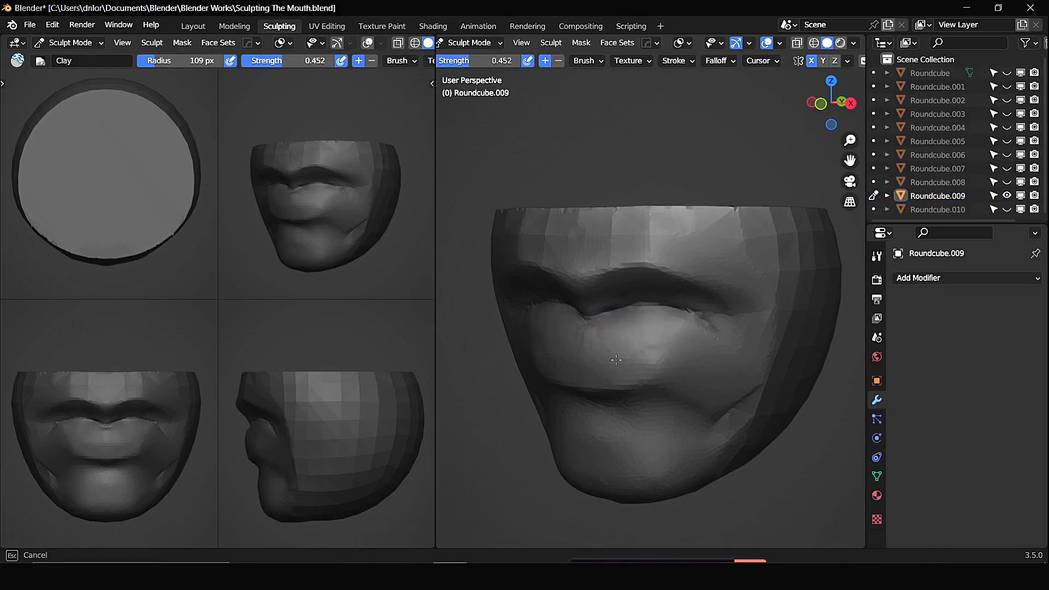
middle_click_drag(631, 344, 675, 339)
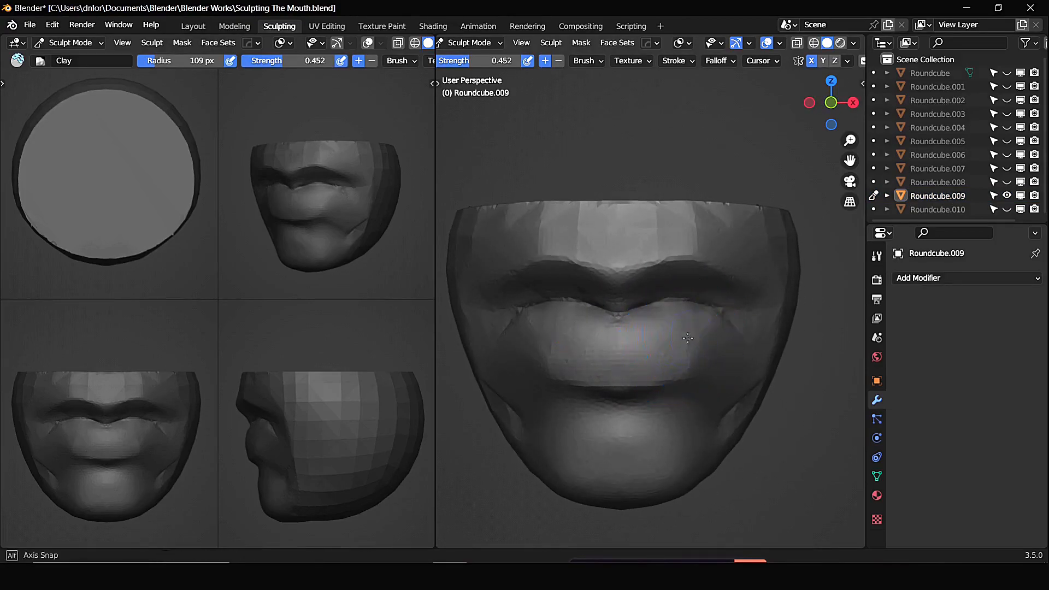
mouse_move(663, 342)
left_mouse_down("alt")
mouse_move(640, 321)
mouse_move(645, 336)
mouse_move(628, 328)
mouse_move(622, 339)
mouse_move(650, 328)
left_mouse_up("alt")
Build up the middle and edge of the upper lip with the Clay brush, reducing its radius to 77 px
key("f")
left_click(601, 337)
mouse_move(647, 328)
left_mouse_down()
mouse_move(604, 332)
mouse_move(646, 330)
mouse_move(604, 309)
mouse_move(611, 292)
left_mouse_up()
key("f")
left_click(603, 264)
middle_click_drag(601, 256, 623, 250)
left_click_drag(622, 251, 626, 251)
middle_click_drag(626, 252, 628, 266)
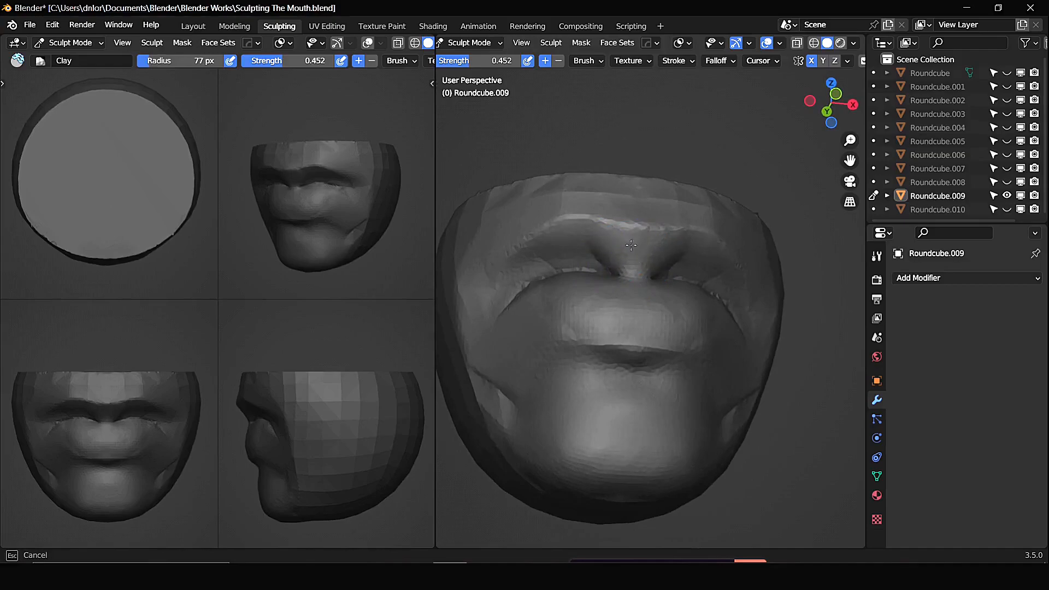
Carve out the hollows between the upper and lower lip with the Clay brush in subtract mode at 77 px
mouse_move(629, 247)
middle_mouse_down()
mouse_move(625, 279)
mouse_move(605, 250)
middle_mouse_up()
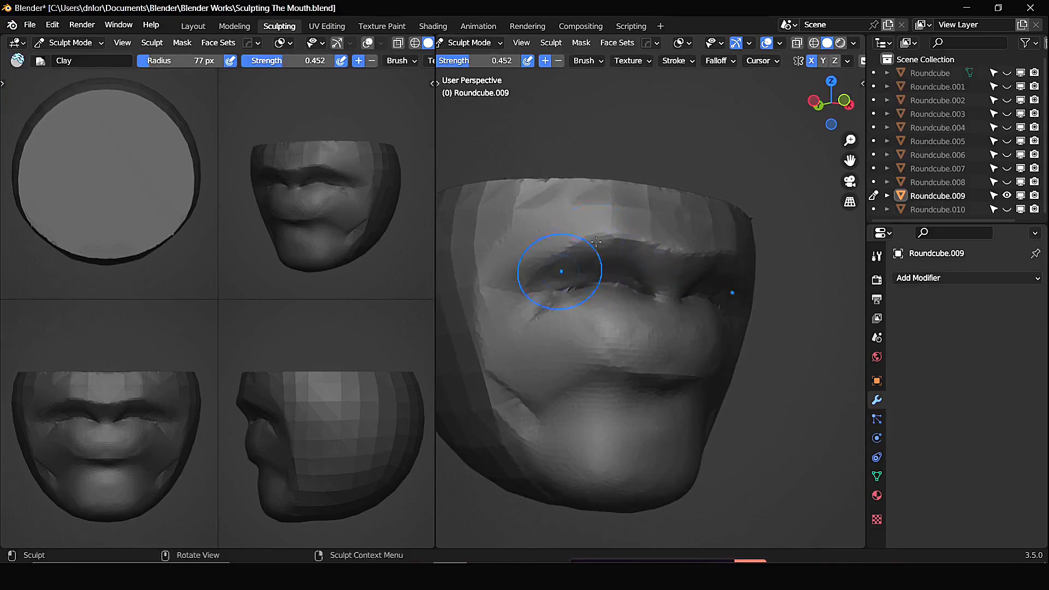
mouse_move(558, 268)
left_mouse_down("ctrl")
mouse_move(589, 258)
mouse_move(538, 270)
mouse_move(605, 252)
mouse_move(619, 259)
mouse_move(627, 296)
mouse_move(612, 290)
mouse_move(638, 289)
mouse_move(628, 293)
left_mouse_up("ctrl")
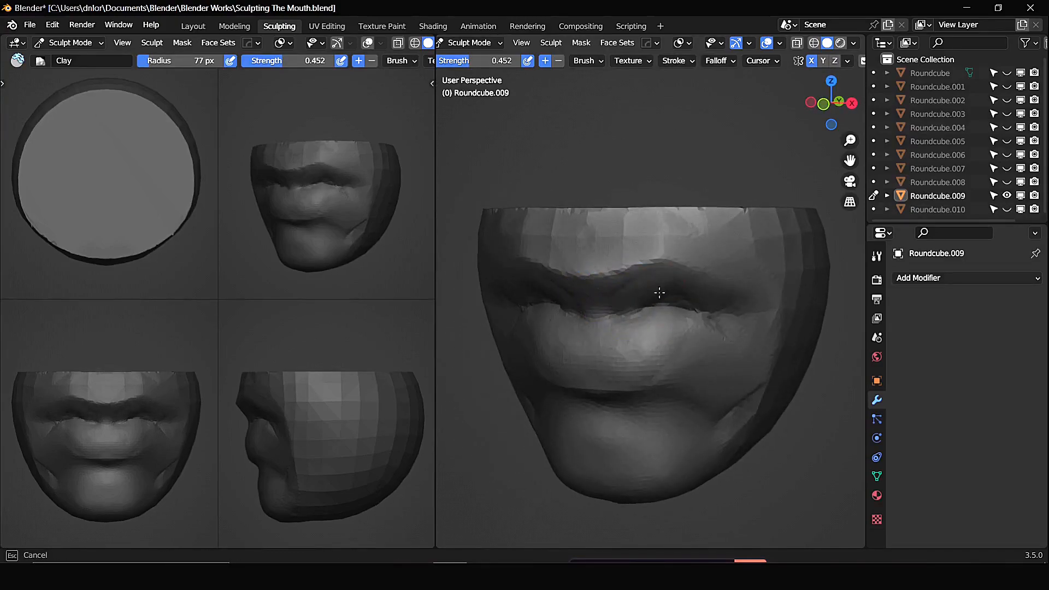
left_click_drag(698, 297, 695, 307, "ctrl")
left_click_drag(637, 349, 610, 331, "alt")
mouse_move(656, 298)
left_mouse_down("ctrl")
mouse_move(641, 266)
mouse_move(628, 284)
left_mouse_up("ctrl")
mouse_move(659, 399)
left_mouse_down("alt")
mouse_move(656, 357)
mouse_move(695, 371)
left_mouse_up("alt")
mouse_move(633, 302)
left_mouse_down("alt")
mouse_move(608, 322)
mouse_move(590, 321)
left_mouse_up("alt")
Sharpen the line between the lips out to the mouth corners with the Crease brush at 51 px
key("shift+c")
key("f")
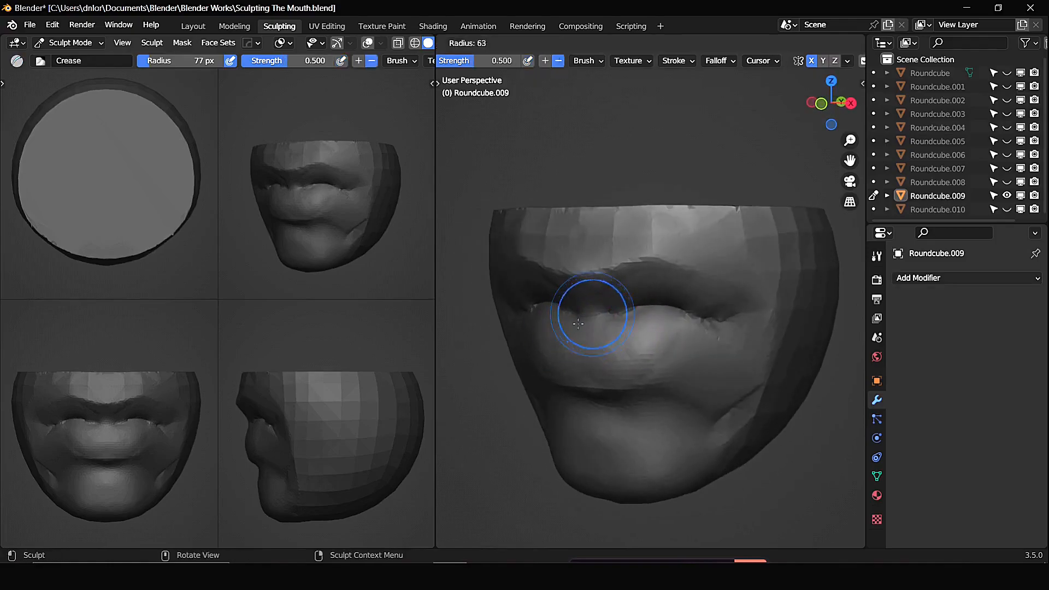
left_click(579, 323)
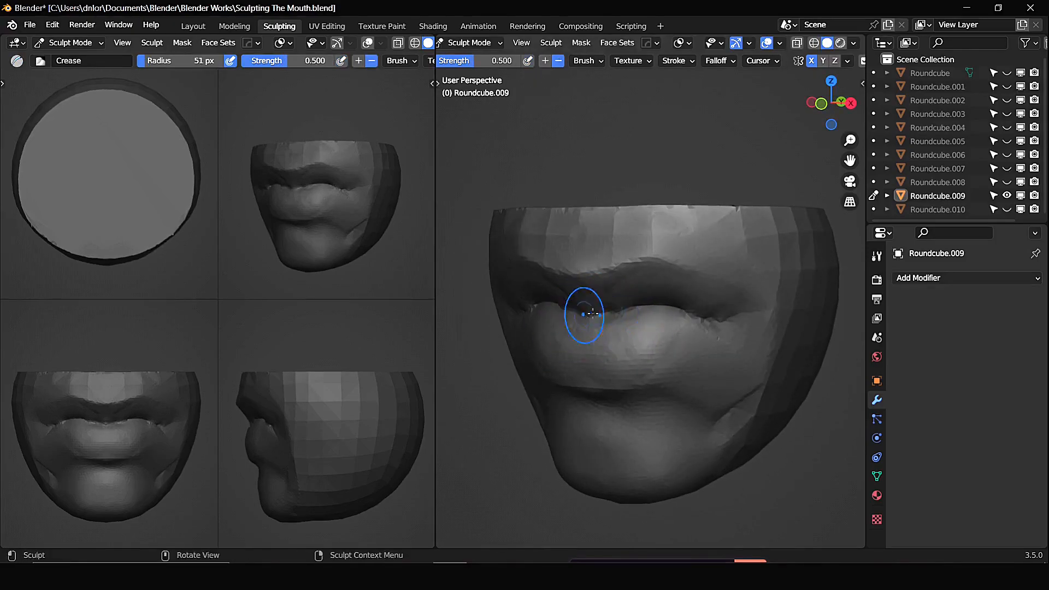
middle_click_drag(609, 311, 599, 309)
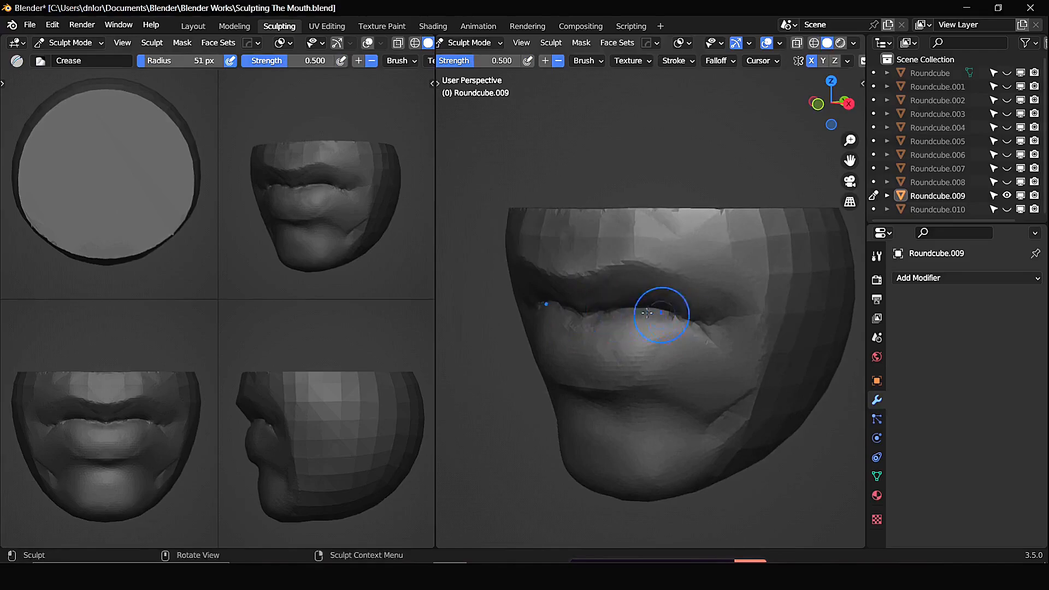
middle_click_drag(670, 311, 650, 334)
middle_click_drag(552, 338, 593, 247)
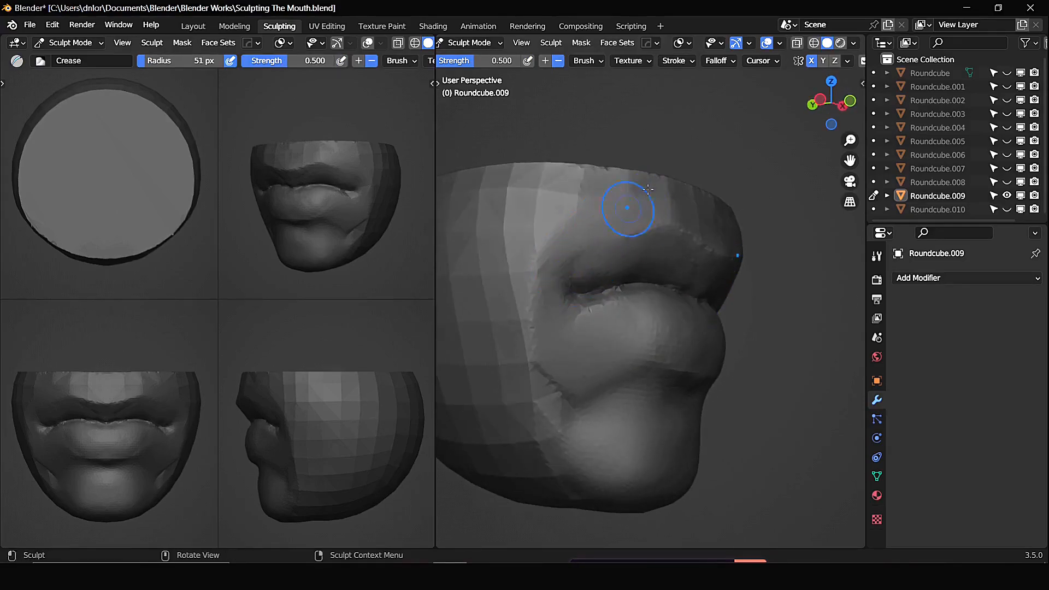
Smooth the upper lip's outer ends and the mouth corners with Scrape/Peaks at 51 px
key("shift+t")
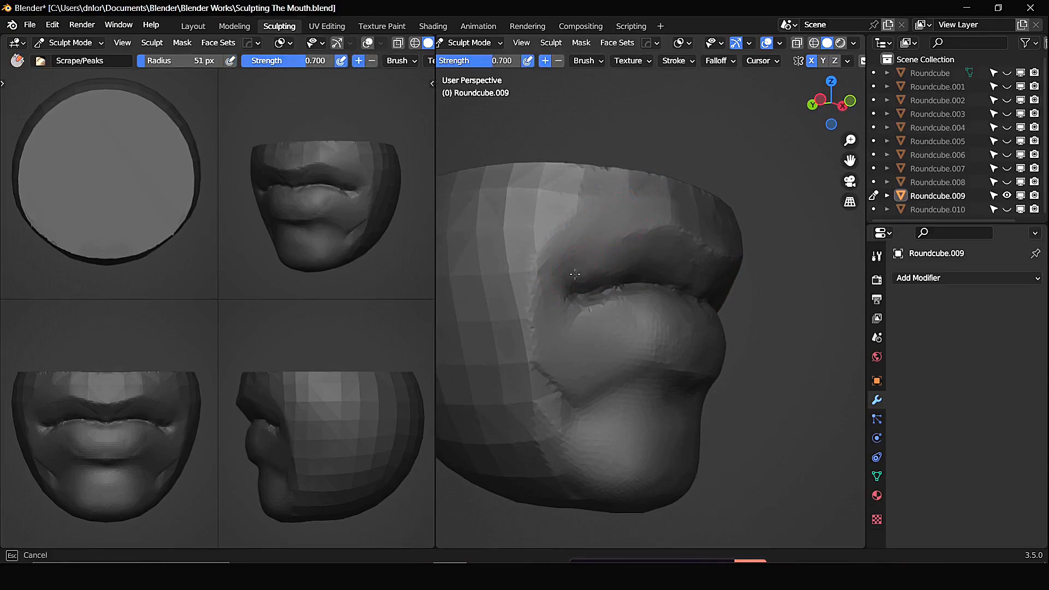
middle_click_drag(611, 224, 650, 263)
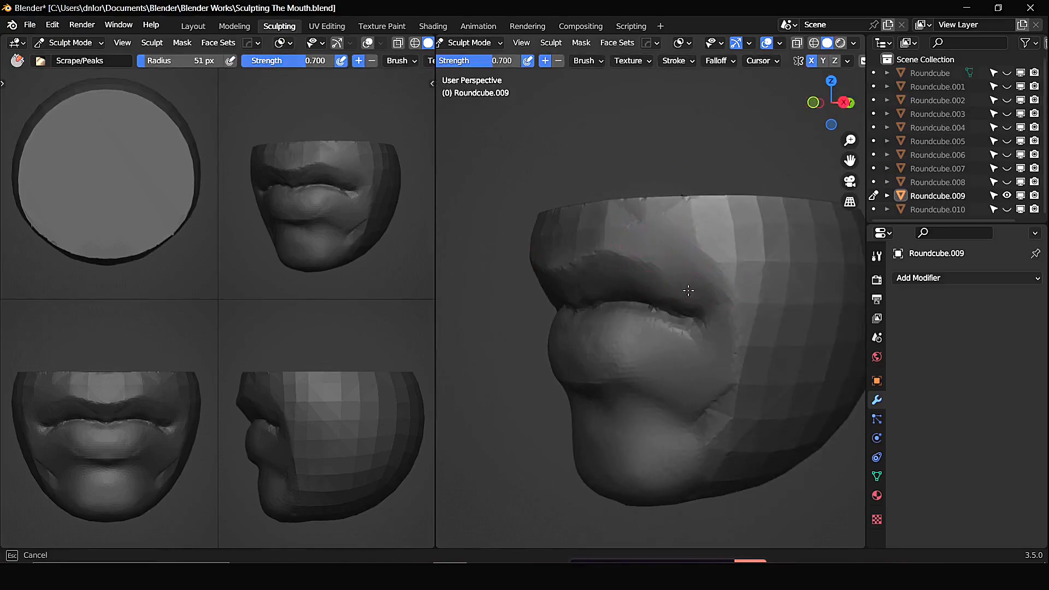
middle_click_drag(683, 288, 643, 256)
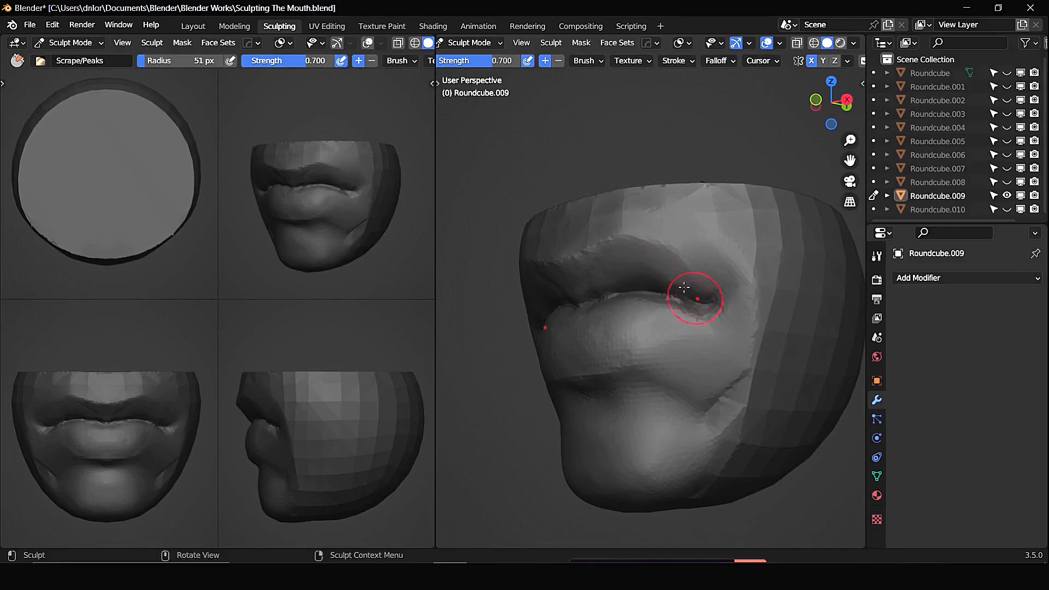
mouse_move(707, 309)
middle_mouse_down()
mouse_move(676, 304)
mouse_move(705, 343)
middle_mouse_up()
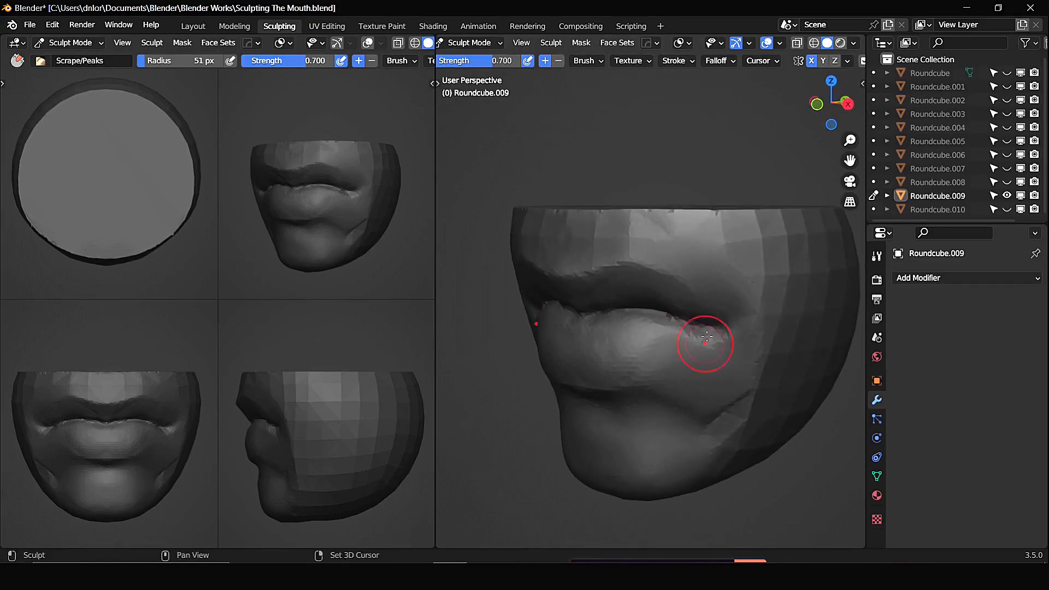
Deepen the mouth corner with the Crease brush at 51 px
key("shift+c")
left_click_drag(715, 323, 720, 327)
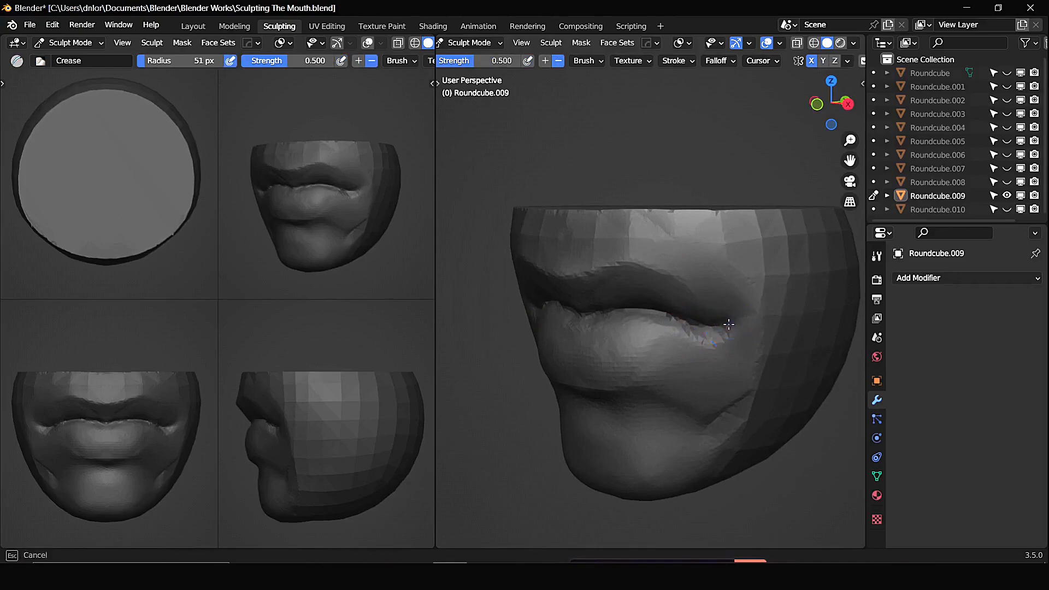
Reshape the area around the mouth corner and upper lip with the Grab brush at 120 px
mouse_move(724, 346)
middle_mouse_down()
mouse_move(723, 310)
mouse_move(727, 351)
mouse_move(732, 343)
mouse_move(745, 375)
mouse_move(592, 426)
mouse_move(535, 410)
middle_mouse_up()
key("g")
key("f")
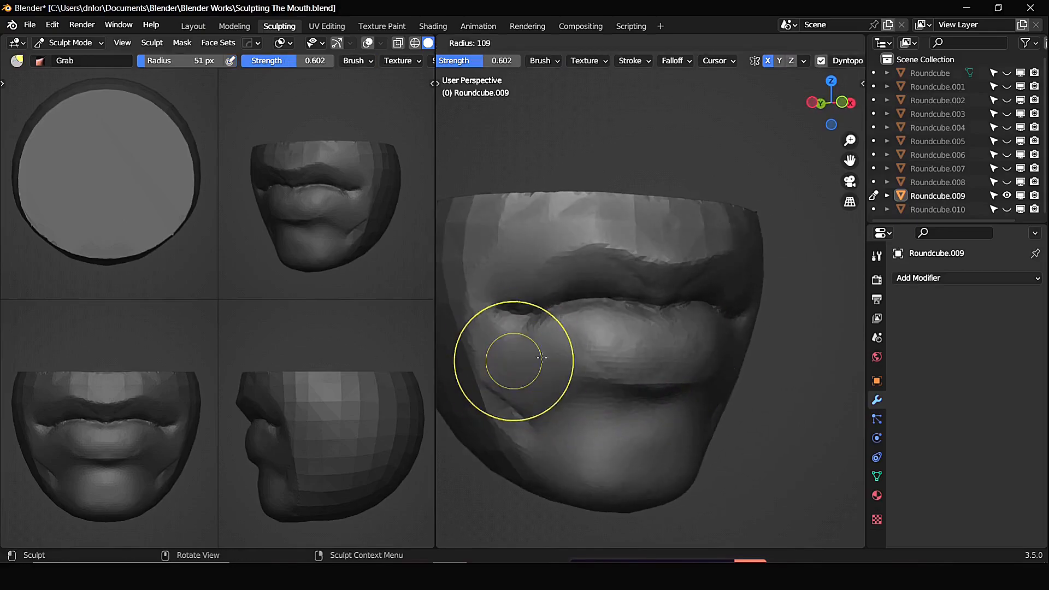
left_click(543, 357)
middle_click_drag(523, 351, 530, 347)
middle_click_drag(608, 363, 608, 387)
left_click_drag(608, 388, 580, 241, "alt")
left_click_drag(609, 281, 643, 190, "alt")
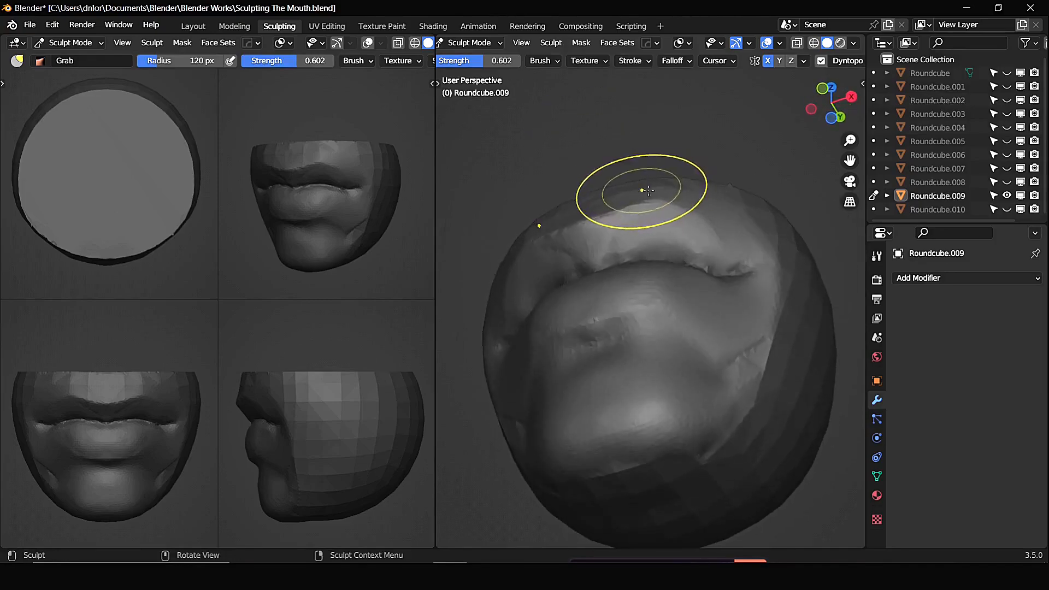
Adjust the curve of the front surface above the upper lip from below with the Grab brush at 219 px
key("f")
left_click(772, 193)
mouse_move(661, 246)
left_mouse_down("alt")
mouse_move(696, 194)
mouse_move(671, 235)
left_mouse_up("alt")
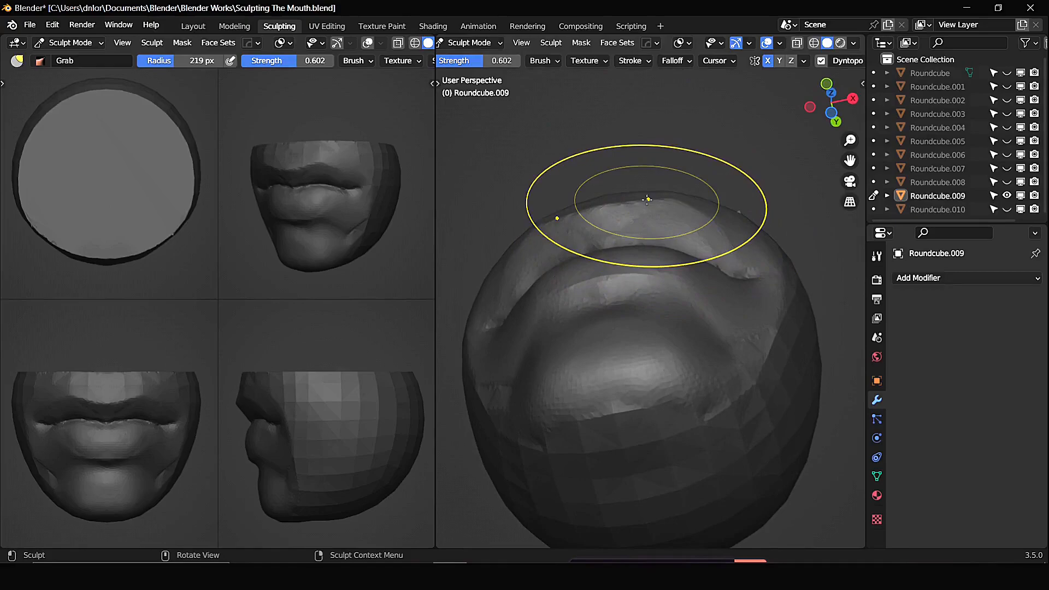
left_click_drag(604, 222, 749, 199, "alt")
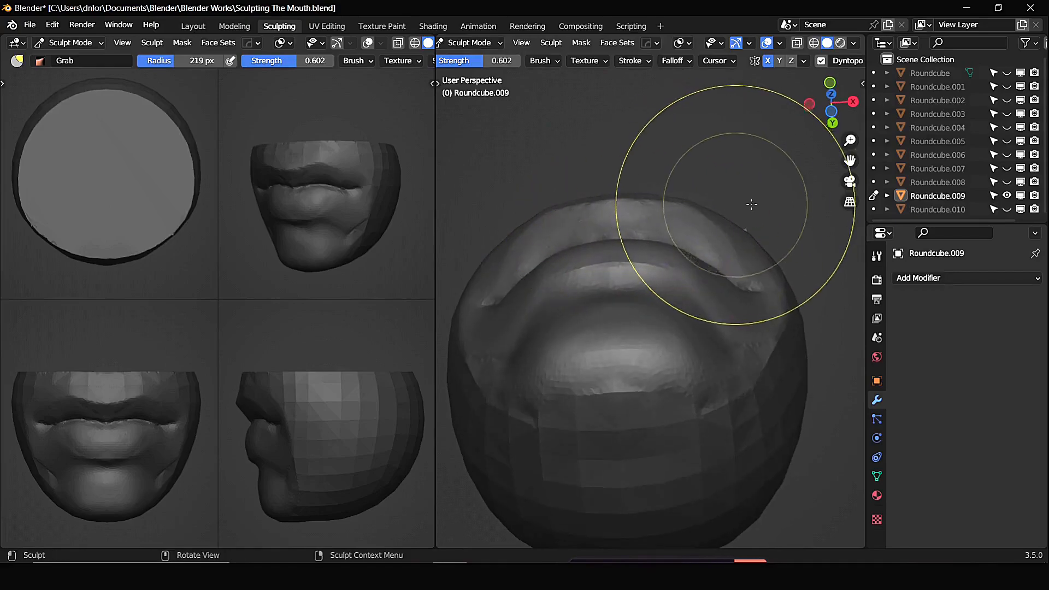
left_click_drag(725, 240, 723, 236)
Refine the side profile above the upper lip with the Grab brush at a smaller radius
middle_click_drag(587, 247, 680, 284)
key("f")
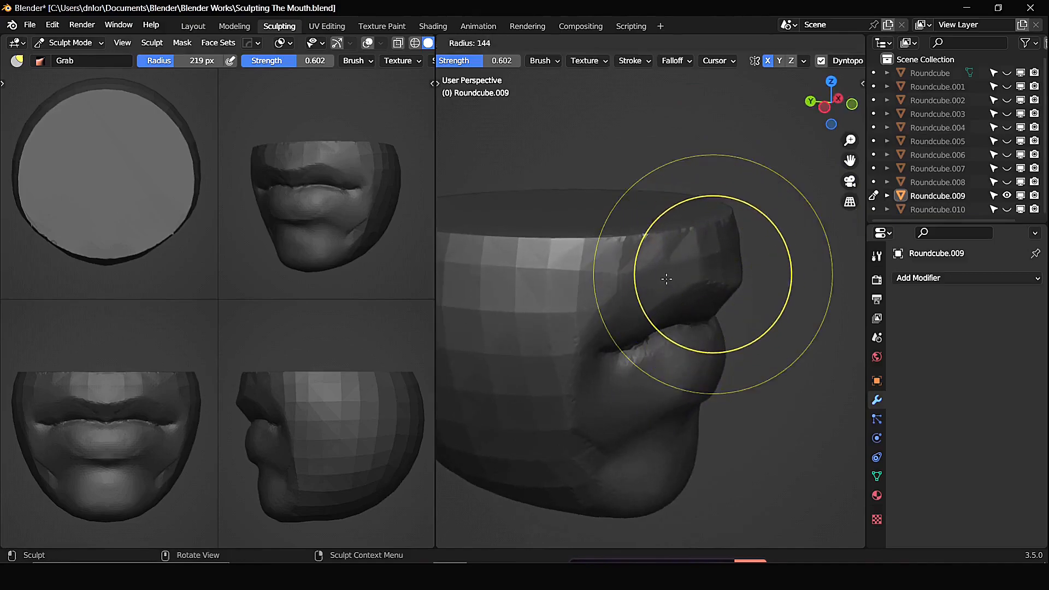
left_click(655, 275)
mouse_move(656, 273)
left_mouse_down("alt")
mouse_move(720, 250)
mouse_move(683, 273)
mouse_move(637, 268)
mouse_move(664, 184)
mouse_move(711, 241)
mouse_move(721, 222)
mouse_move(615, 295)
mouse_move(615, 276)
mouse_move(662, 265)
mouse_move(597, 277)
left_mouse_up("alt")
key("f")
left_click(713, 228)
mouse_move(597, 278)
middle_mouse_down("ctrl")
mouse_move(604, 213)
mouse_move(607, 252)
middle_mouse_up("ctrl")
Carve a vertical philtrum groove above the middle of the upper lip with the Clay Strips brush at 96 px
key("f")
left_click(591, 228)
left_click_drag(669, 235, 671, 277)
key("ctrl+z")
key("c")
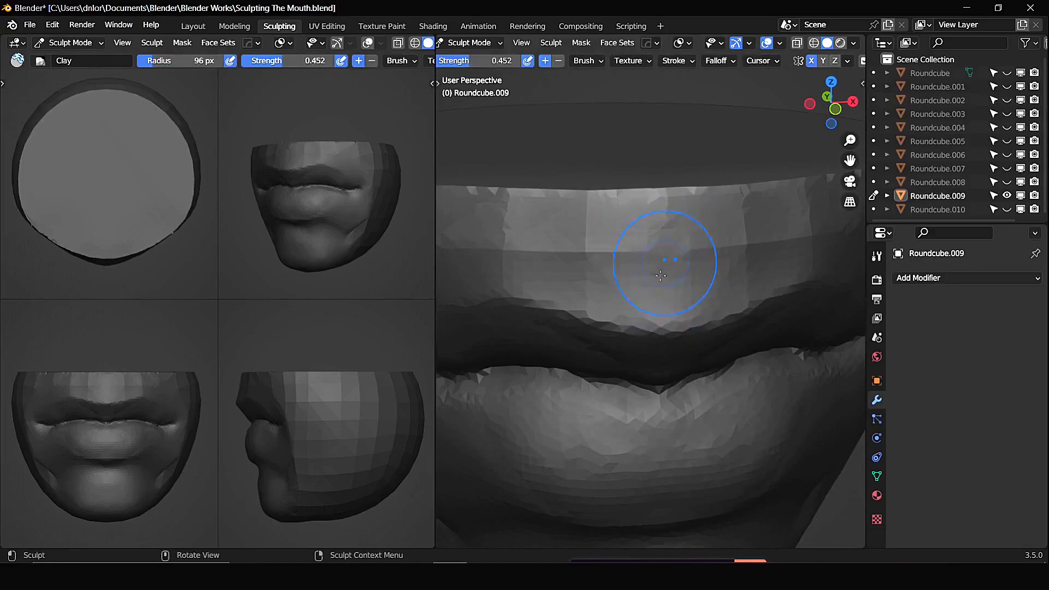
key("ctrl+shift+c")
mouse_move(667, 254)
left_mouse_down()
mouse_move(668, 267)
mouse_move(665, 227)
left_mouse_up()
right_click(661, 289)
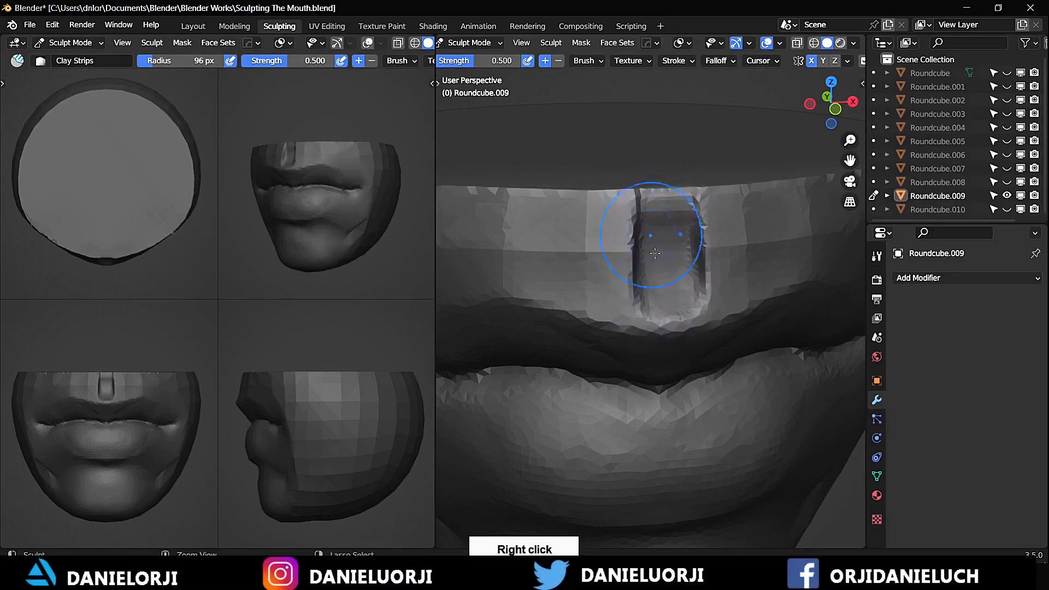
Push in the surface on both sides of the philtrum with the Grab brush, reducing its radius to 206 px
mouse_move(638, 298)
middle_mouse_down("ctrl")
mouse_move(634, 235)
mouse_move(609, 355)
middle_mouse_up("ctrl")
middle_click_drag(588, 315, 657, 286)
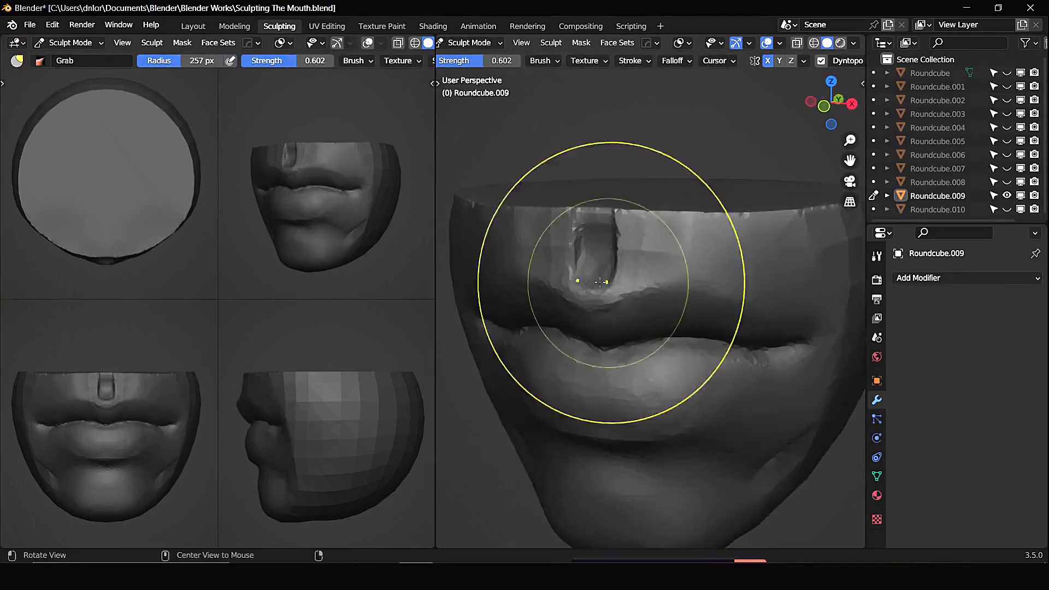
mouse_move(611, 281)
left_mouse_down("alt")
mouse_move(648, 288)
mouse_move(681, 278)
mouse_move(678, 218)
mouse_move(727, 277)
mouse_move(677, 237)
mouse_move(667, 192)
mouse_move(761, 206)
left_mouse_up("alt")
key("f")
left_click(629, 265)
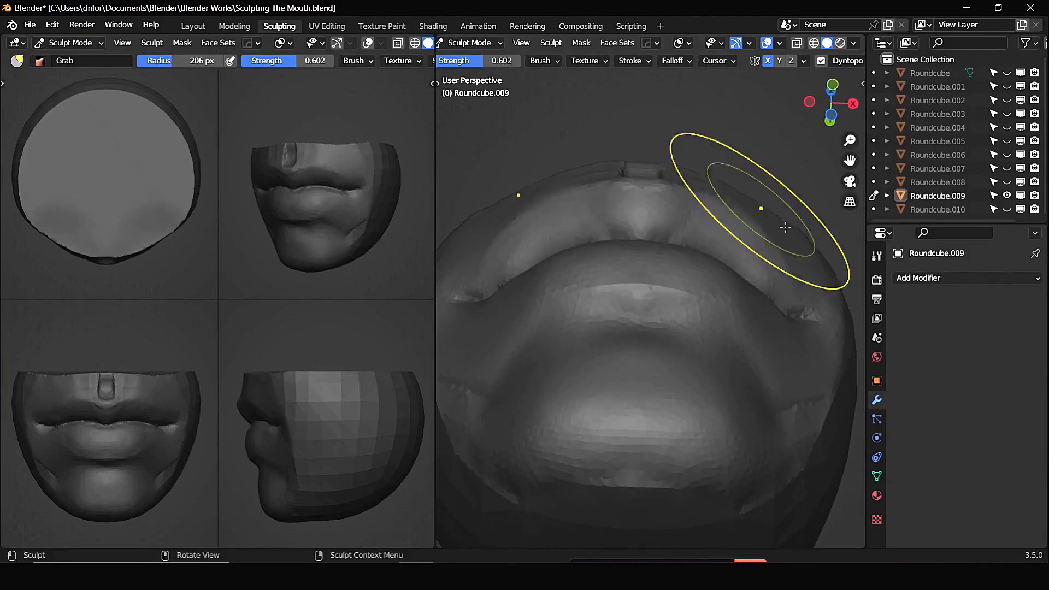
mouse_move(665, 191)
left_mouse_down("alt")
mouse_move(599, 283)
mouse_move(567, 269)
mouse_move(606, 272)
left_mouse_up("alt")
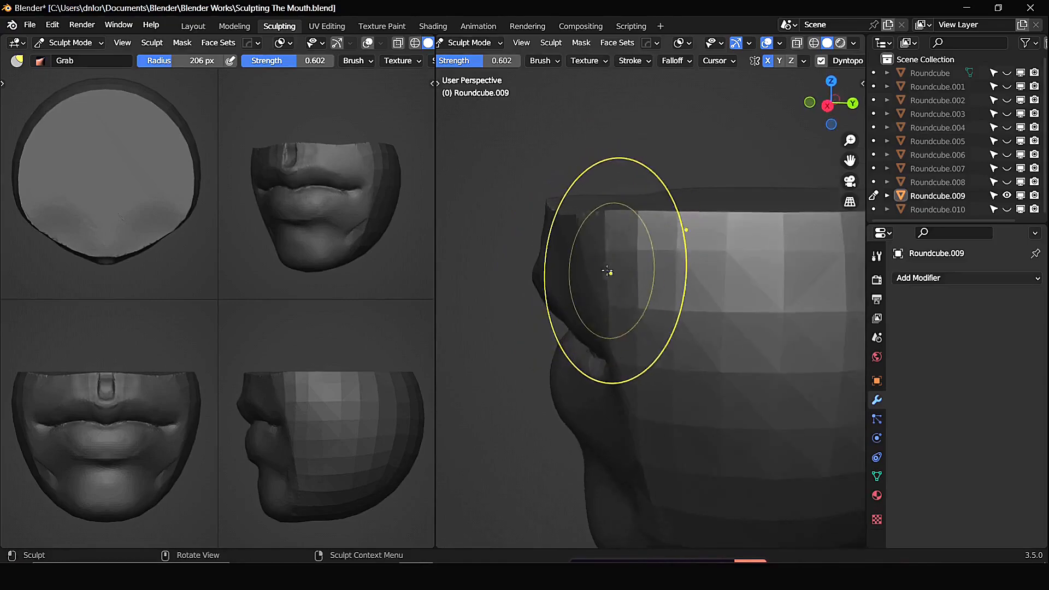
Pull the sides above the upper lip back toward the cheeks with the Grab brush at 249 px
key("f")
mouse_move(617, 274)
middle_mouse_down()
mouse_move(611, 240)
mouse_move(645, 262)
mouse_move(696, 259)
mouse_move(639, 261)
mouse_move(728, 237)
middle_mouse_up()
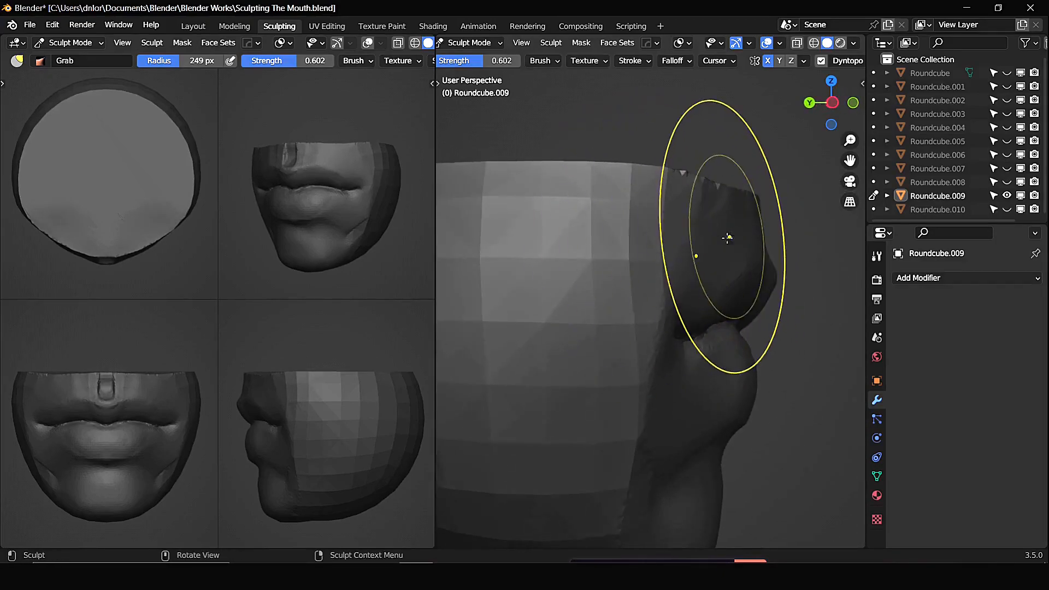
mouse_move(744, 231)
left_mouse_down()
mouse_move(718, 234)
mouse_move(715, 224)
left_mouse_up()
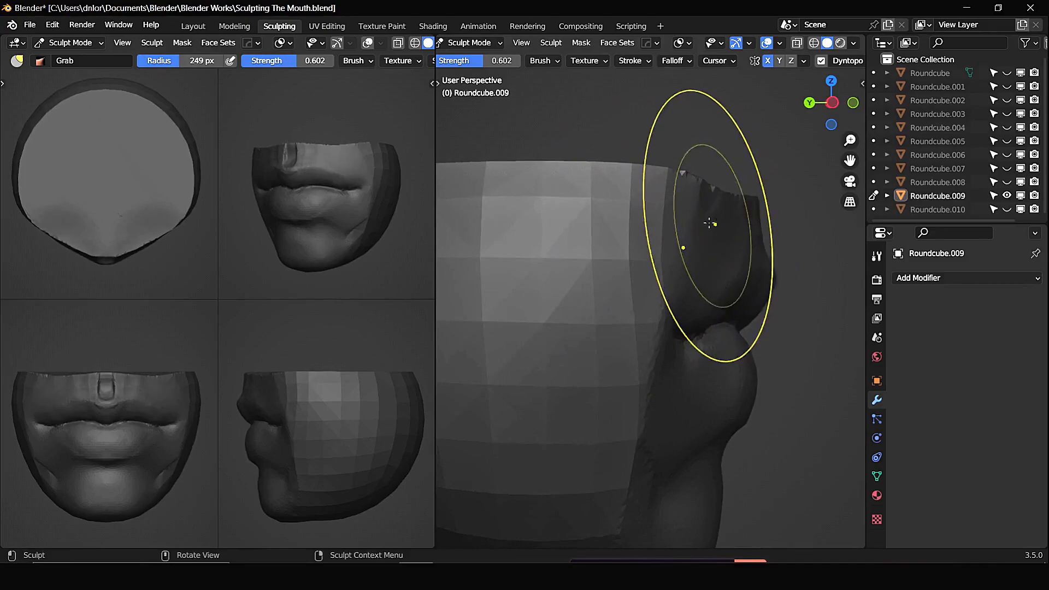
mouse_move(680, 259)
middle_mouse_down()
mouse_move(585, 262)
mouse_move(586, 235)
mouse_move(642, 136)
middle_mouse_up()
mouse_move(800, 236)
left_mouse_down()
mouse_move(827, 231)
mouse_move(792, 211)
left_mouse_up()
middle_click_drag(794, 218, 795, 210)
left_click_drag(807, 240, 831, 275)
mouse_move(757, 228)
left_mouse_down("alt")
mouse_move(733, 232)
mouse_move(738, 213)
left_mouse_up("alt")
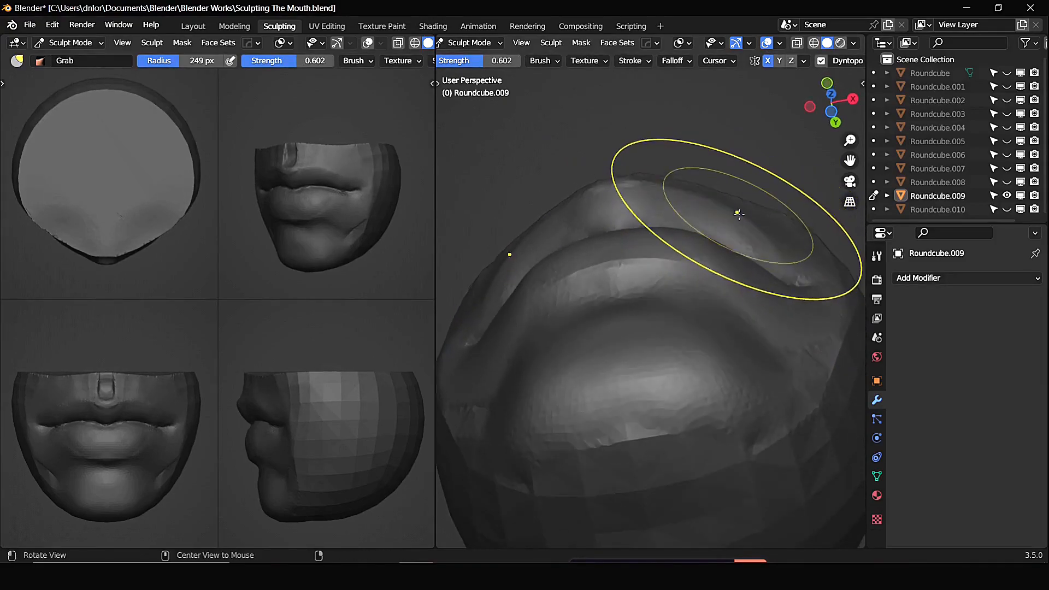
Fine-tune the profile between the philtrum and cheek with the Grab brush at 135 px
mouse_move(630, 131)
middle_mouse_down("alt")
mouse_move(663, 297)
mouse_move(710, 298)
middle_mouse_up("alt")
key("f")
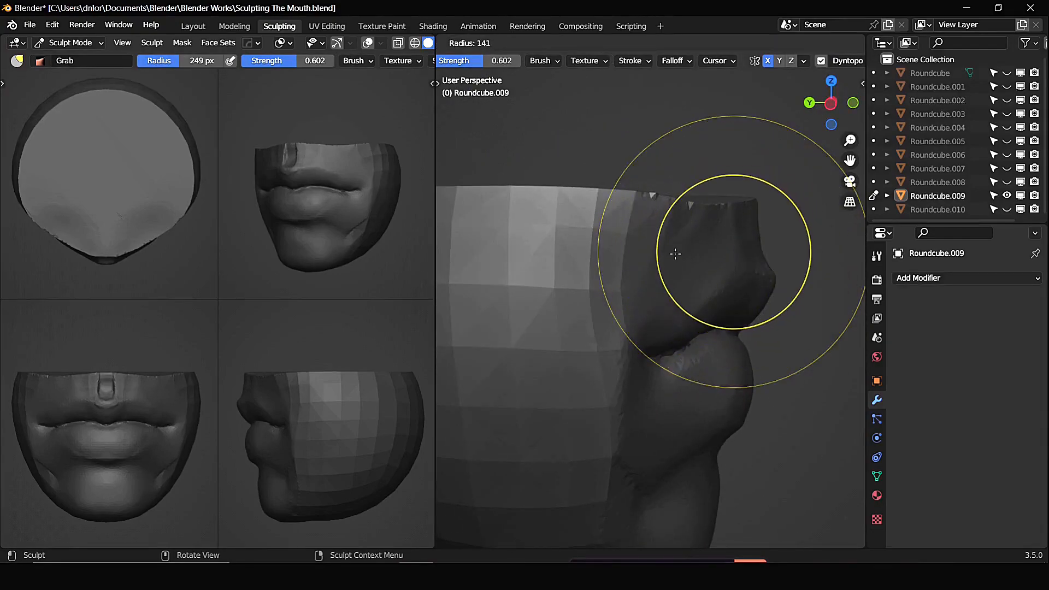
left_click(671, 253)
mouse_move(738, 259)
left_mouse_down("alt")
mouse_move(710, 263)
mouse_move(765, 248)
mouse_move(723, 275)
mouse_move(604, 277)
mouse_move(618, 264)
left_mouse_up("alt")
Flatten the skin between the philtrum, upper lip and cheek with Scrape/Peaks at 109 and 117 px
key("shift+t")
key("f")
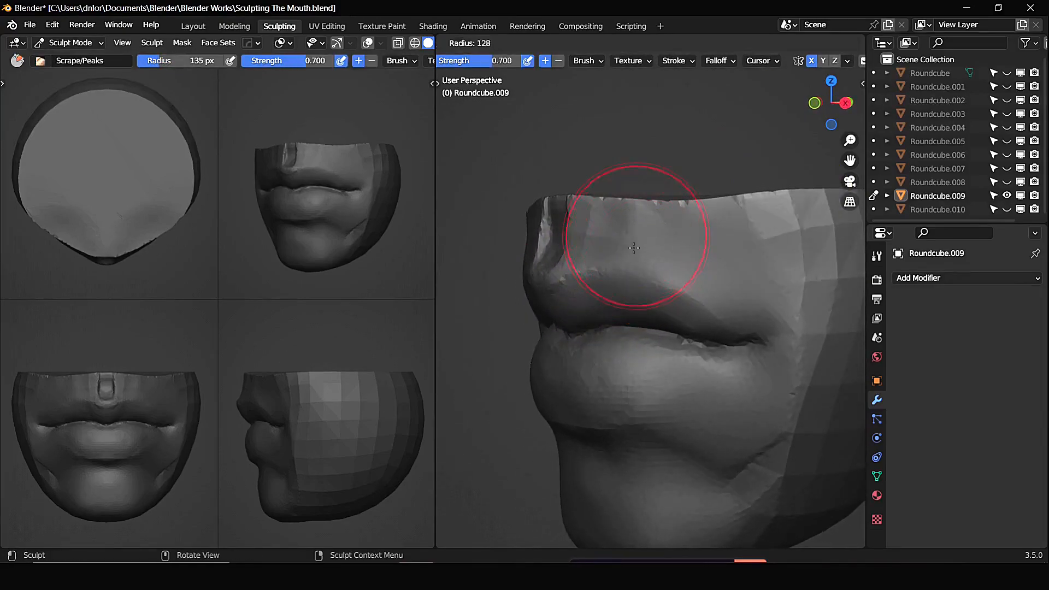
left_click(621, 247)
mouse_move(623, 239)
left_mouse_down("alt")
mouse_move(582, 232)
mouse_move(657, 256)
left_mouse_up("alt")
key("f")
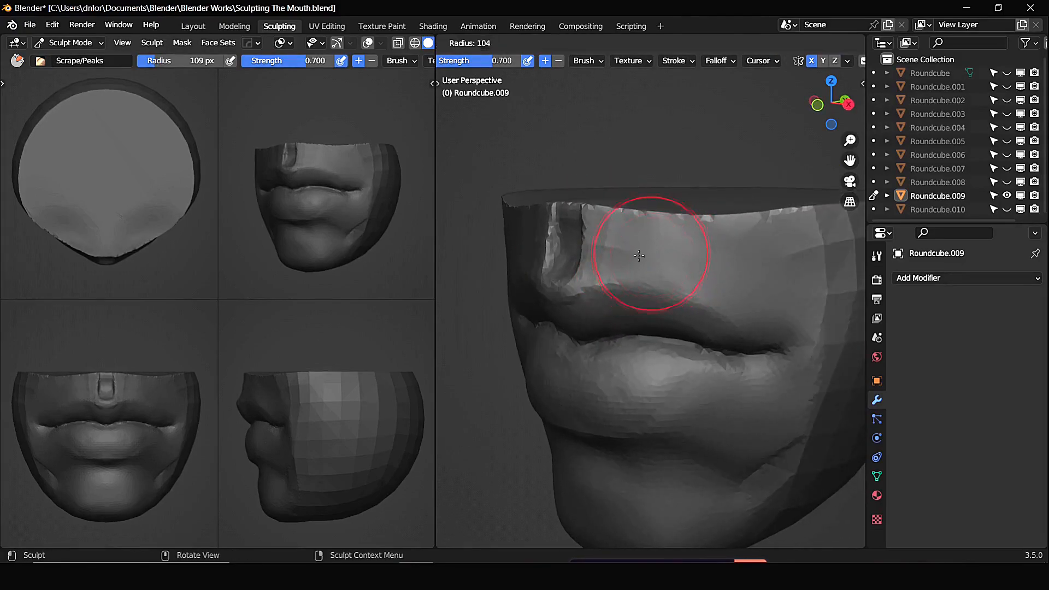
left_click(655, 267)
left_click_drag(655, 266, 633, 256, "alt")
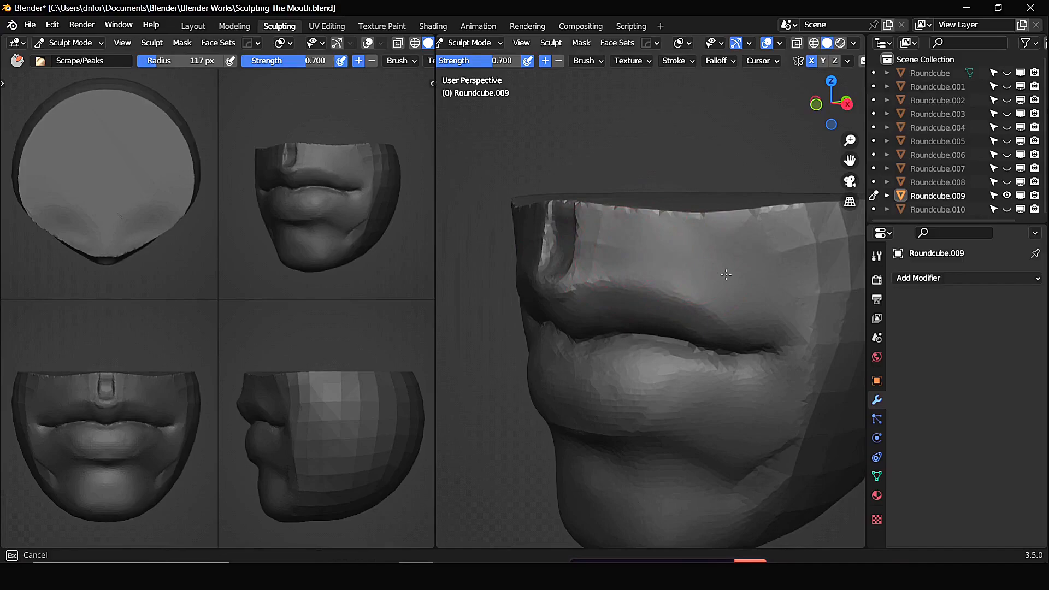
middle_click_drag(608, 268, 684, 235)
left_click_drag(685, 237, 733, 271)
mouse_move(733, 268)
middle_mouse_down()
mouse_move(692, 211)
mouse_move(700, 192)
mouse_move(754, 274)
mouse_move(742, 260)
middle_mouse_up()
Adjust the shape above the outer upper lip with the Grab brush at 200 px
key("g")
key("f")
left_click(740, 215)
left_click_drag(746, 250, 620, 253)
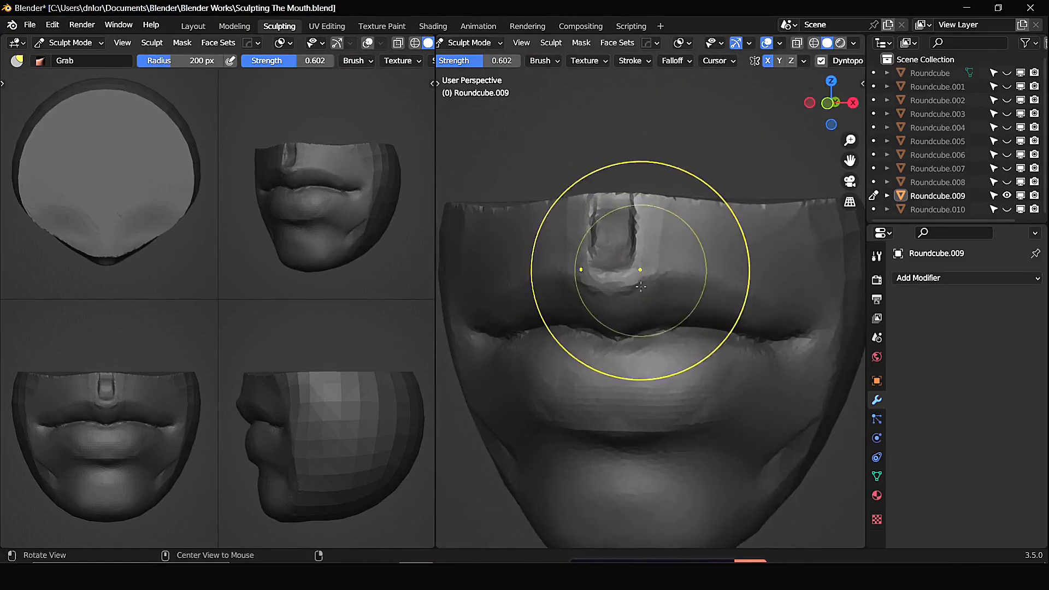
Build up the rounded middle of the upper lip below the philtrum with the Clay brush at 83 px
key("c")
key("f")
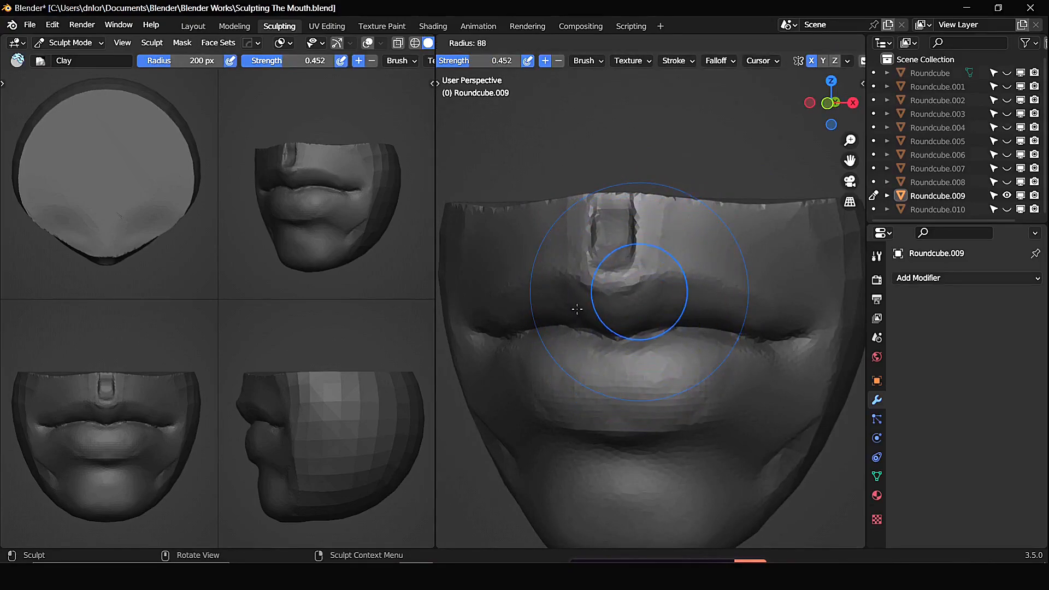
left_click(574, 310)
middle_click_drag(593, 333, 594, 328)
scroll(602, 273, "up", 3)
middle_click_drag(611, 232, 618, 196)
left_click_drag(618, 196, 611, 198)
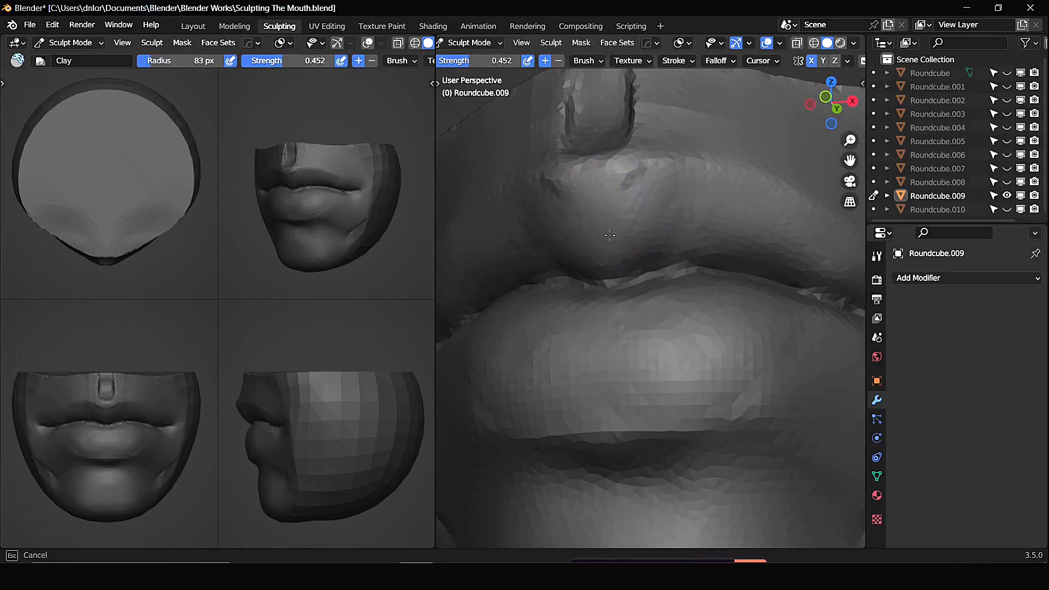
left_click_drag(639, 238, 651, 215)
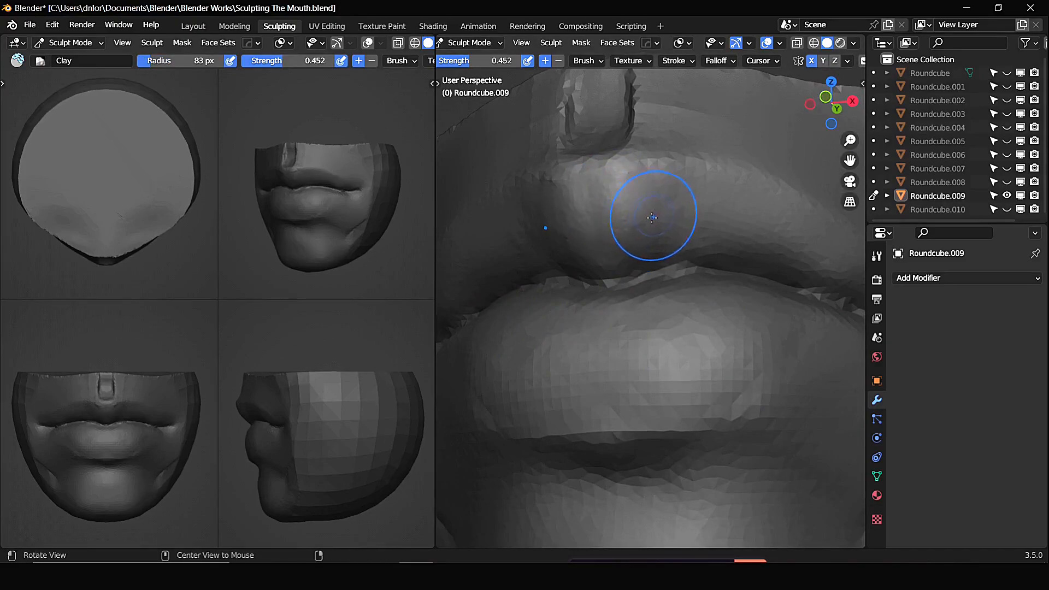
middle_click_drag(651, 215, 668, 218)
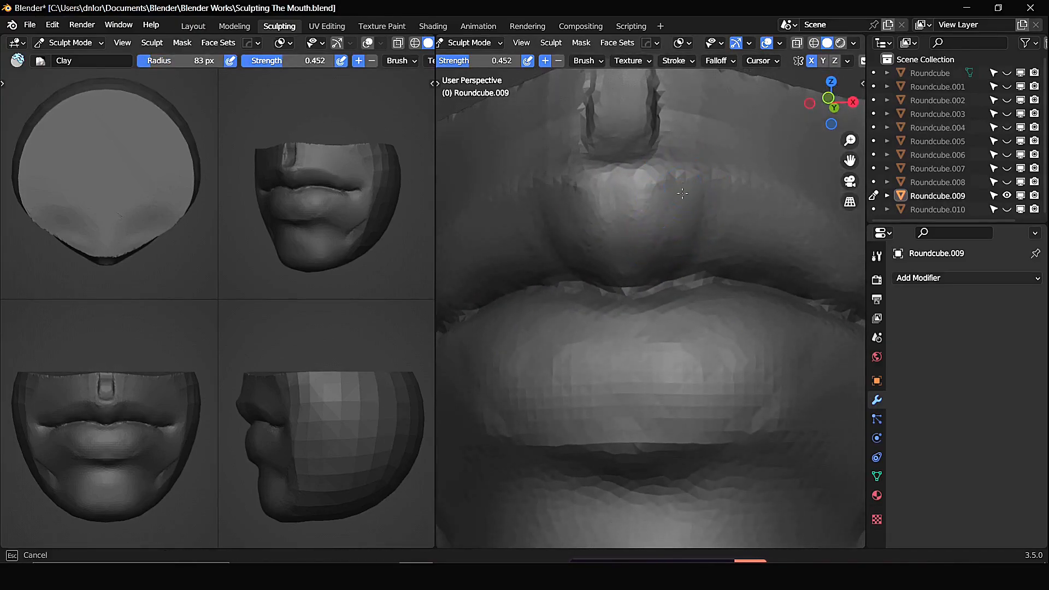
Fill out the upper lip from its middle toward the side with the Clay brush at 83 px, checking the profile
mouse_move(688, 236)
middle_mouse_down()
mouse_move(698, 295)
mouse_move(704, 230)
mouse_move(628, 259)
middle_mouse_up()
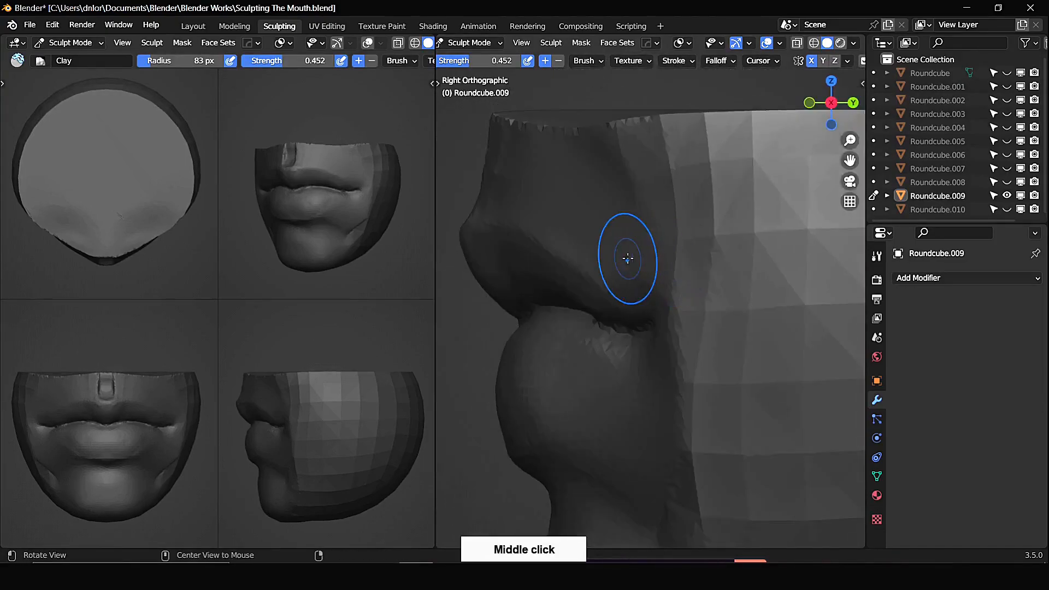
middle_click_drag(539, 309, 656, 222)
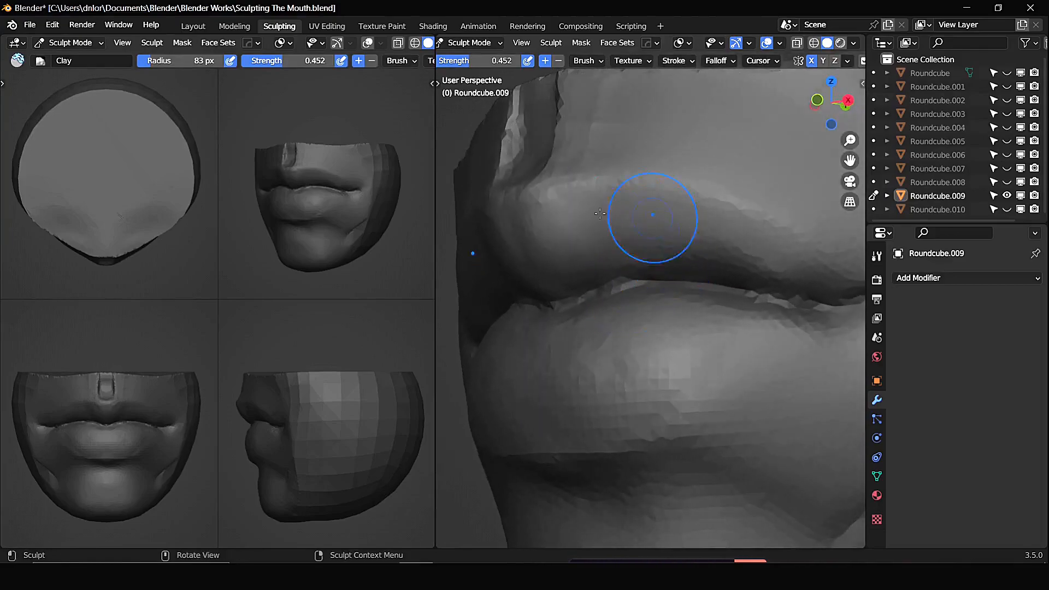
mouse_move(534, 222)
left_mouse_down()
mouse_move(520, 221)
mouse_move(526, 214)
left_mouse_up()
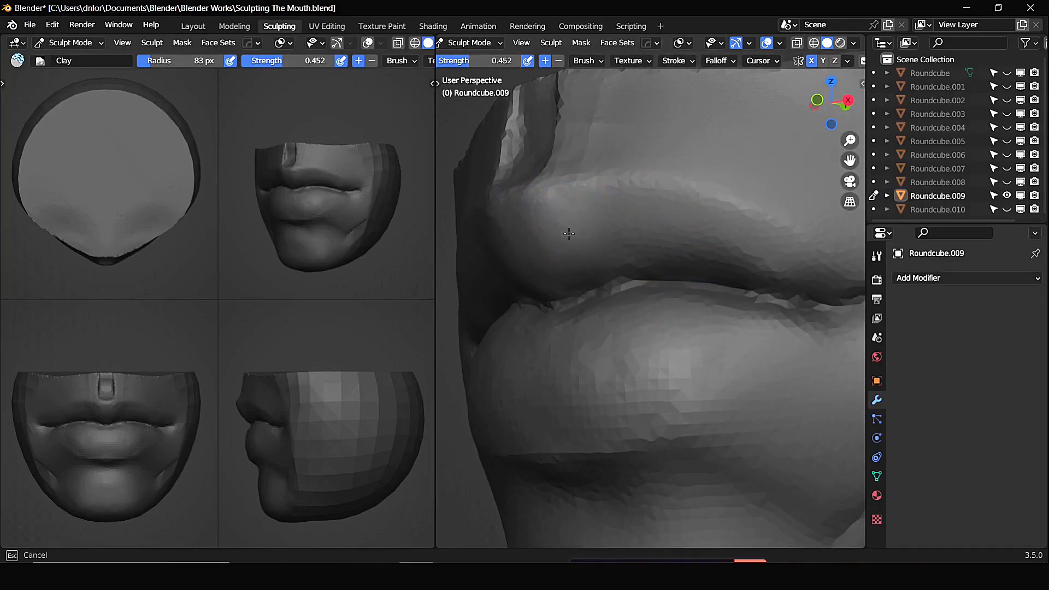
left_click_drag(594, 252, 590, 265)
middle_click_drag(552, 302, 568, 304)
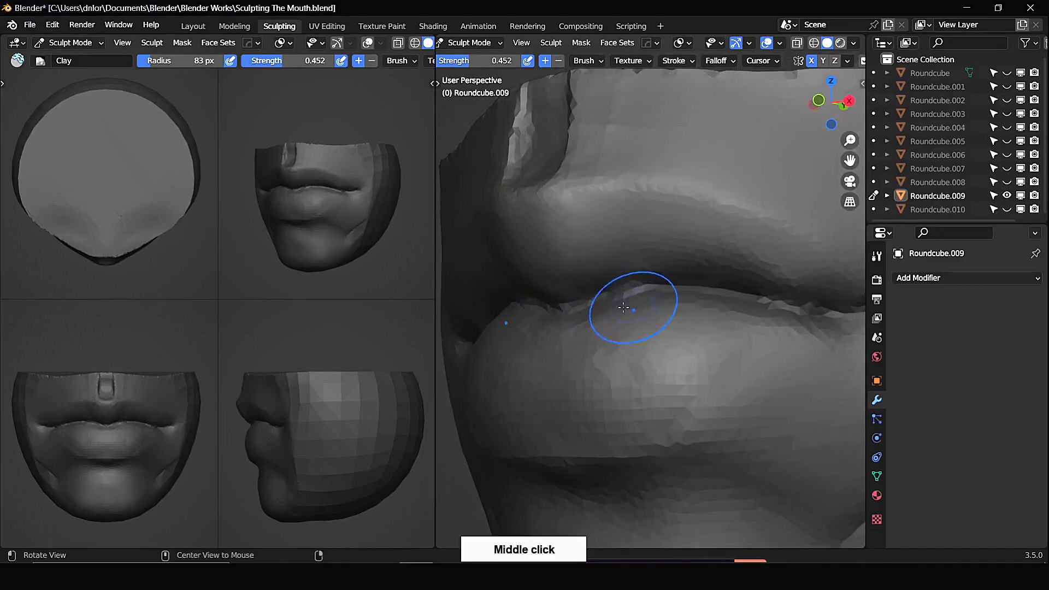
middle_click_drag(698, 228, 588, 237, "alt")
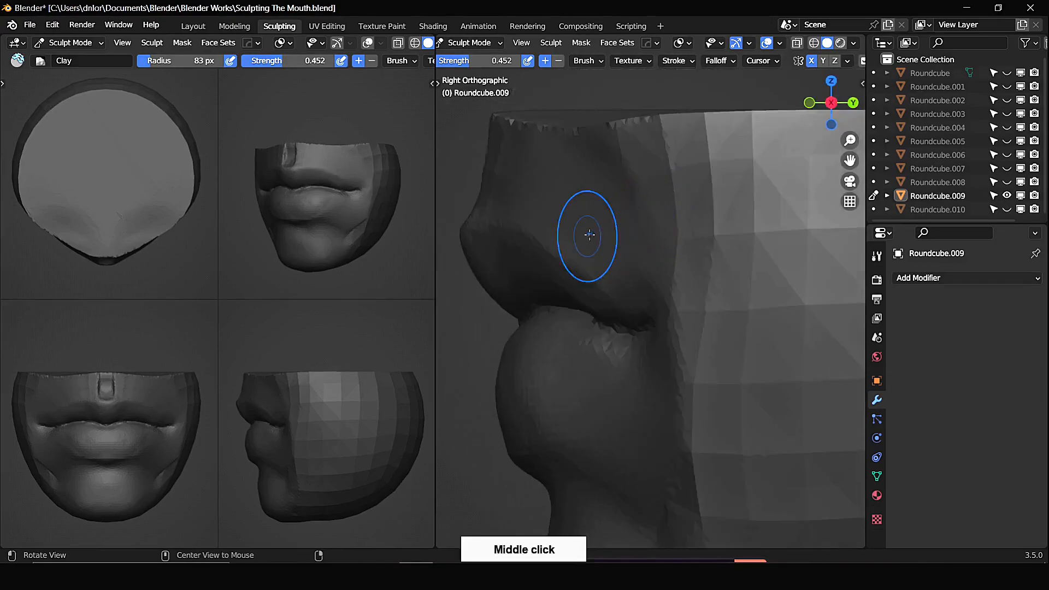
middle_click_drag(520, 328, 661, 297)
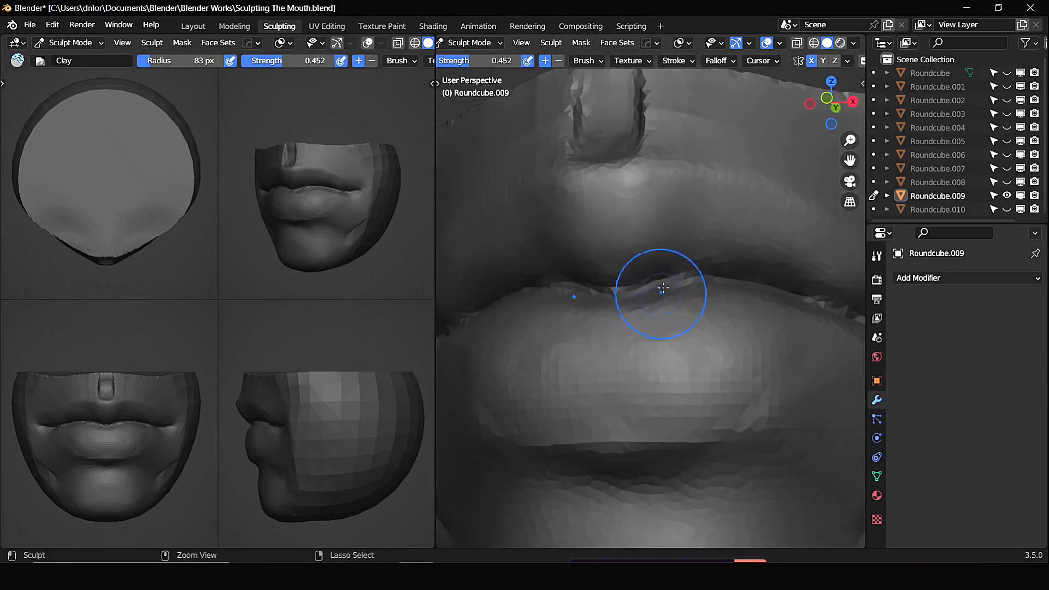
scroll(663, 258, "up", 3)
middle_click_drag(663, 258, 670, 273)
scroll(670, 273, "down", 4)
mouse_move(683, 314)
middle_mouse_down()
mouse_move(710, 291)
mouse_move(707, 271)
mouse_move(673, 241)
middle_mouse_up()
scroll(661, 239, "up", 2)
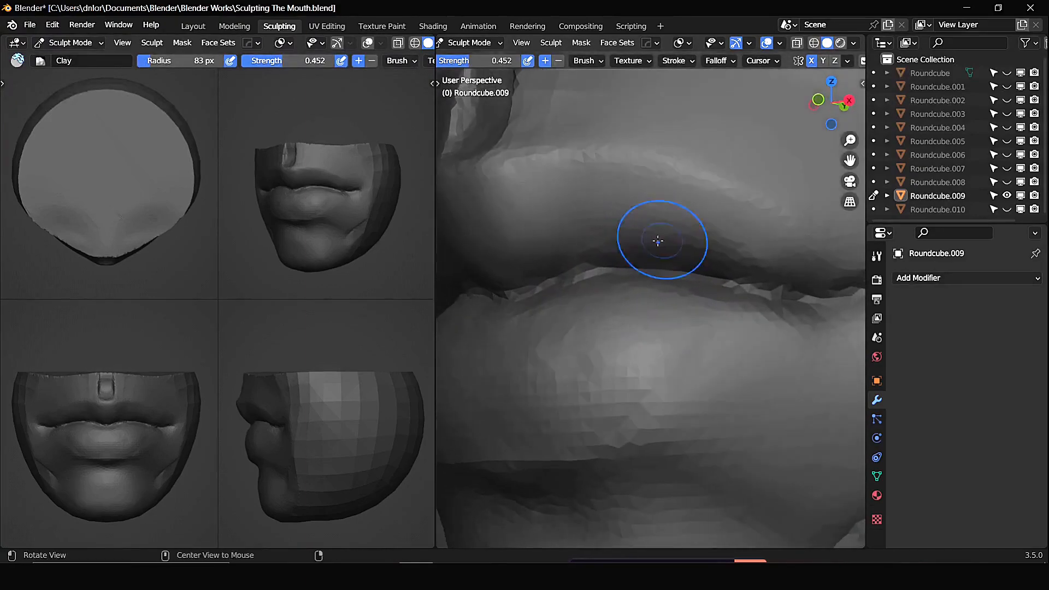
Smooth the upper lip's surface and outer edge with Scrape/Peaks at 130 px and 93 px
key("shift+t")
key("f")
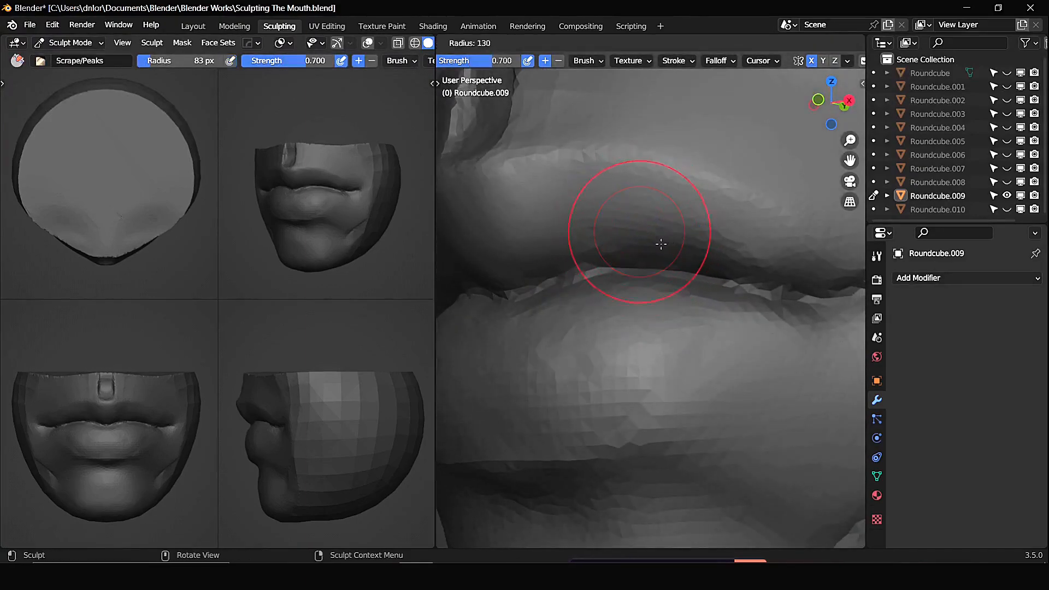
left_click(662, 241)
mouse_move(661, 241)
left_mouse_down()
mouse_move(618, 188)
mouse_move(638, 213)
left_mouse_up()
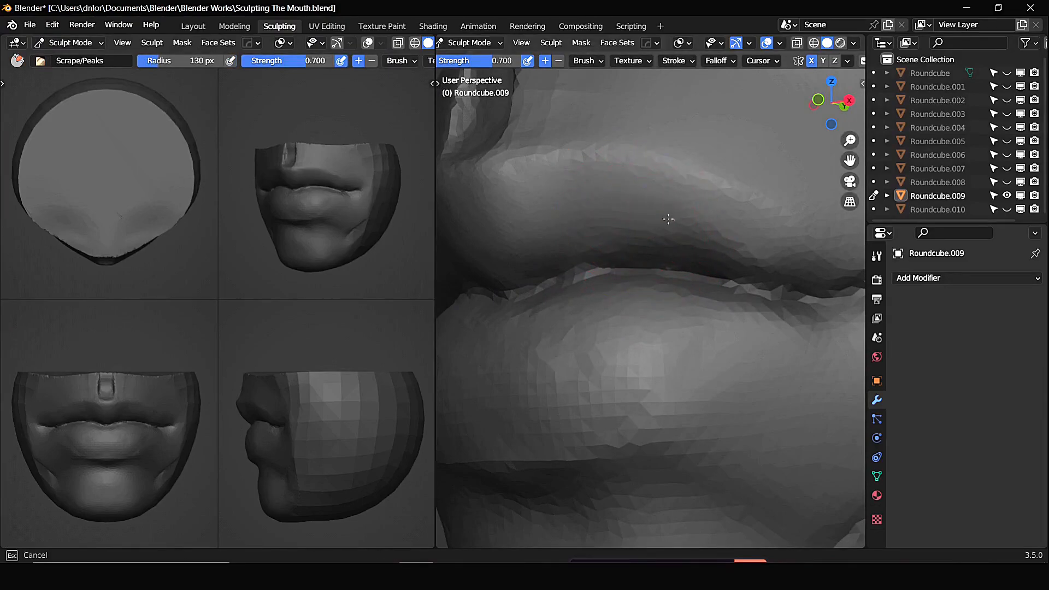
left_click_drag(731, 242, 735, 244)
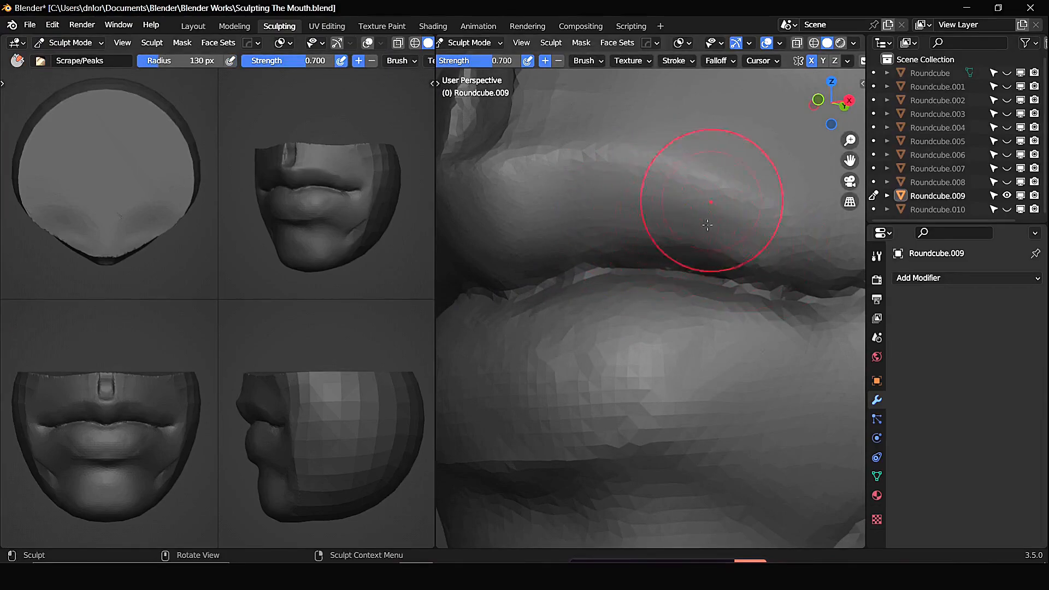
key("f")
left_click(702, 244)
mouse_move(702, 243)
middle_mouse_down()
mouse_move(691, 234)
mouse_move(699, 244)
middle_mouse_up()
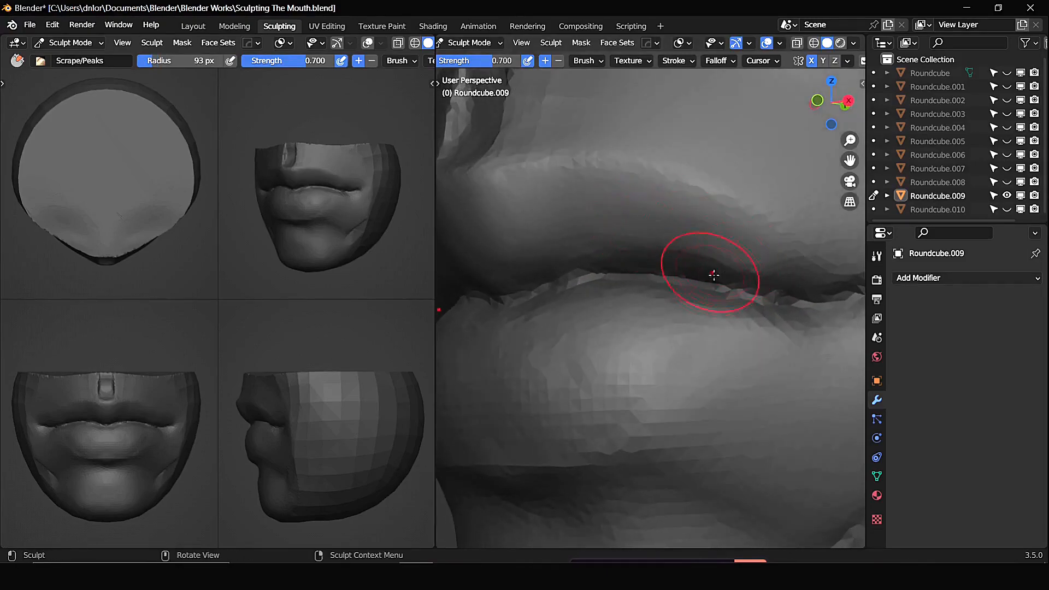
Sharpen the line between the lips toward the mouth corner with the Crease brush at 74 px
key("shift+c")
key("f")
left_click(732, 296)
left_click_drag(732, 296, 793, 319)
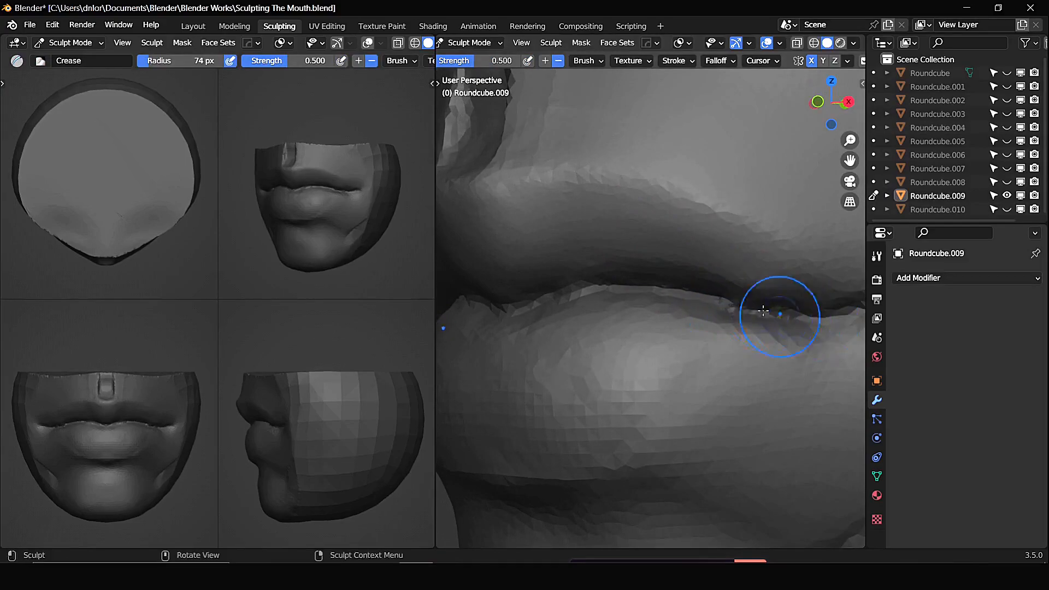
Deepen and sharpen the line between the lips from the middle toward the mouth corner with the Crease brush at 74 px
middle_click_drag(733, 307, 672, 312)
left_click_drag(560, 320, 656, 313)
middle_click_drag(691, 317, 680, 306)
left_click_drag(606, 309, 735, 312)
left_click_drag(645, 307, 764, 317)
left_click_drag(637, 304, 770, 315)
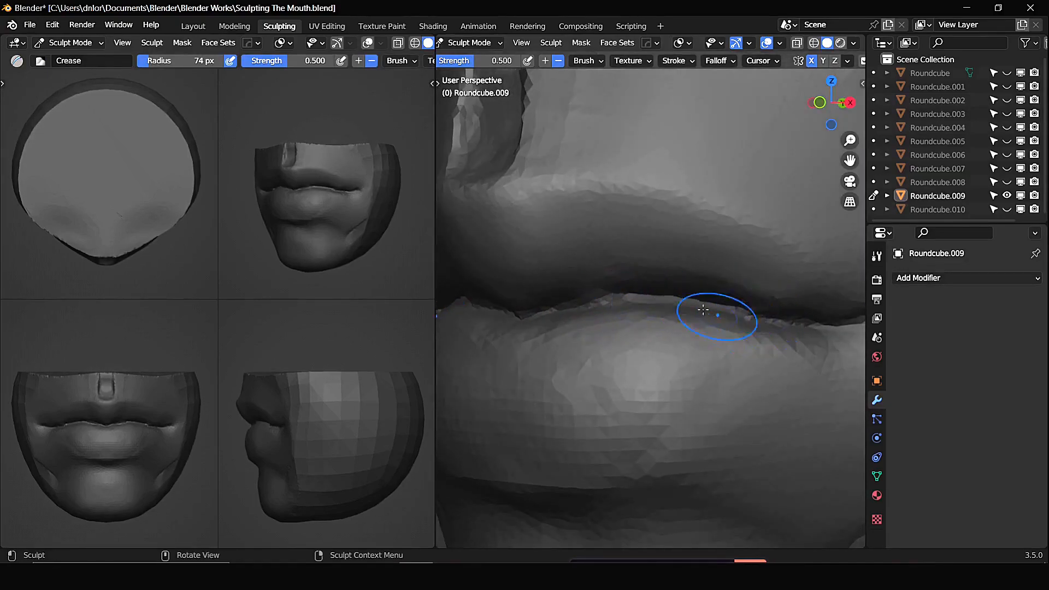
left_click_drag(669, 313, 664, 298)
Build a raised rim on the upper lip's edge directly below the philtrum with the Clay Strips brush at 29 px
mouse_move(651, 305)
middle_mouse_down()
mouse_move(649, 248)
mouse_move(608, 264)
mouse_move(623, 276)
mouse_move(614, 286)
mouse_move(614, 269)
mouse_move(645, 266)
mouse_move(645, 287)
mouse_move(637, 263)
middle_mouse_up()
key("c")
key("f")
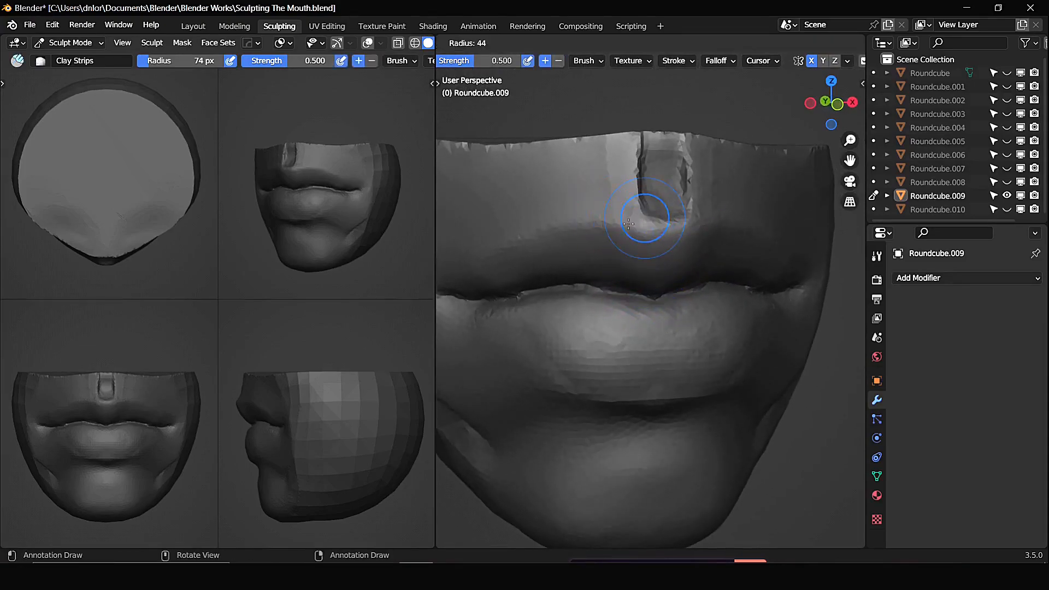
left_click(621, 218)
middle_click_drag(618, 218, 609, 220)
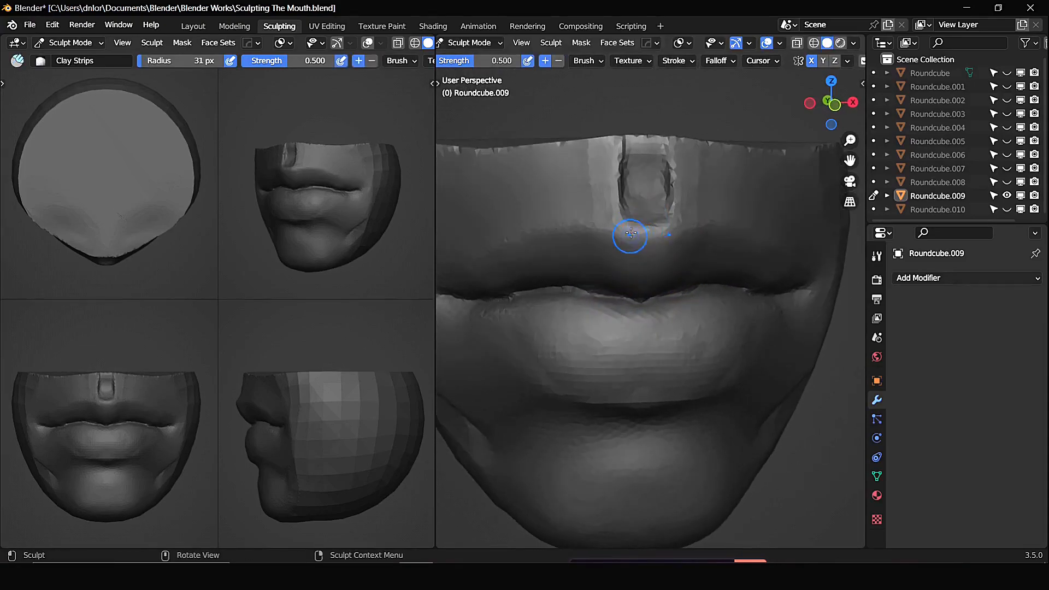
key("f")
left_click(645, 232)
left_click_drag(629, 228, 672, 229)
Extend the raised upper lip border from below the philtrum to the mouth corner with the Clay Strips brush at 40 px
key("f")
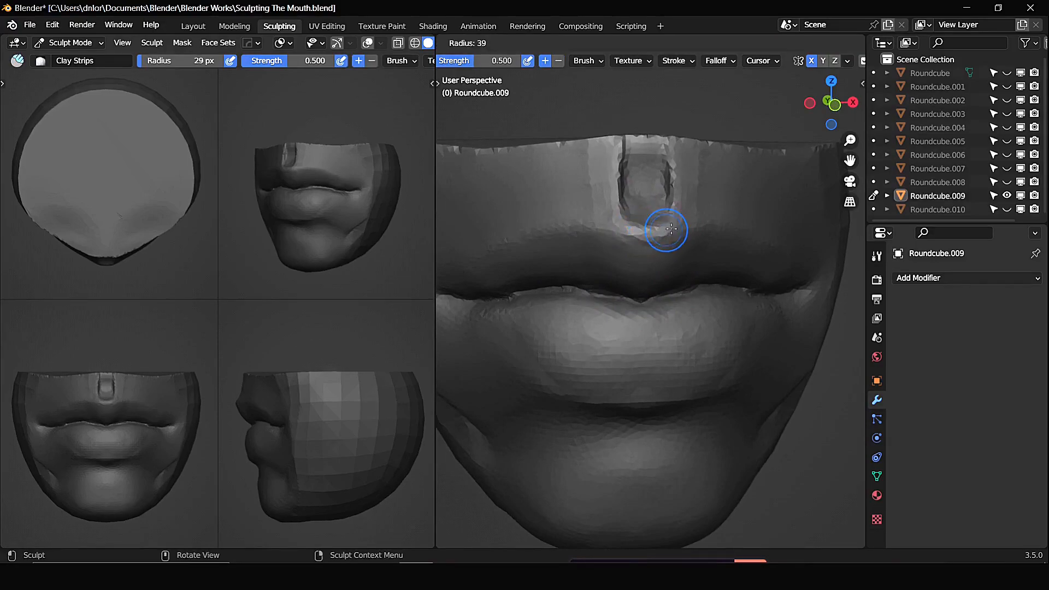
left_click(669, 228)
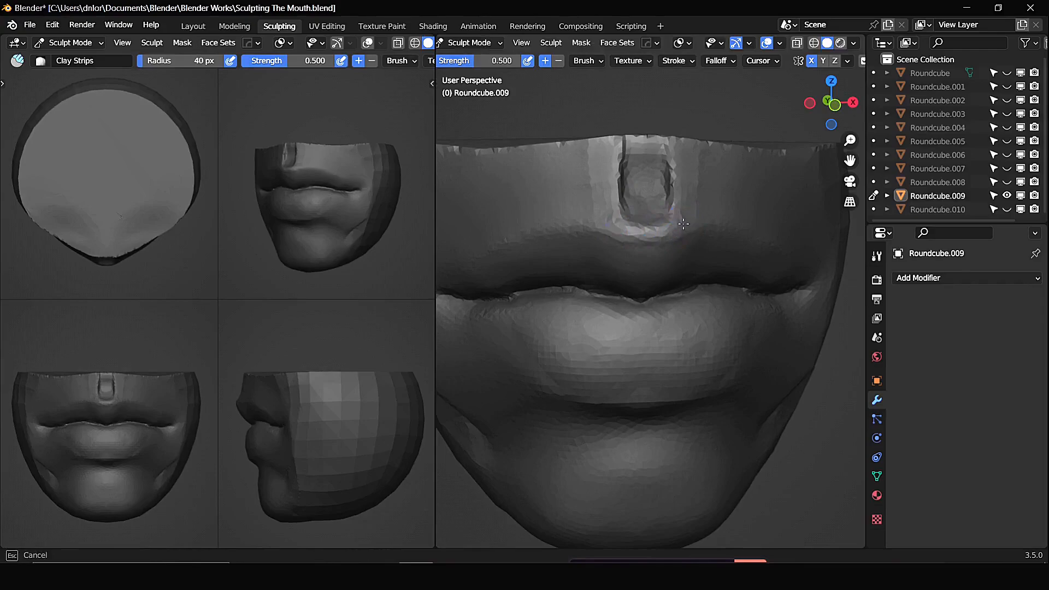
middle_click_drag(650, 239, 630, 216)
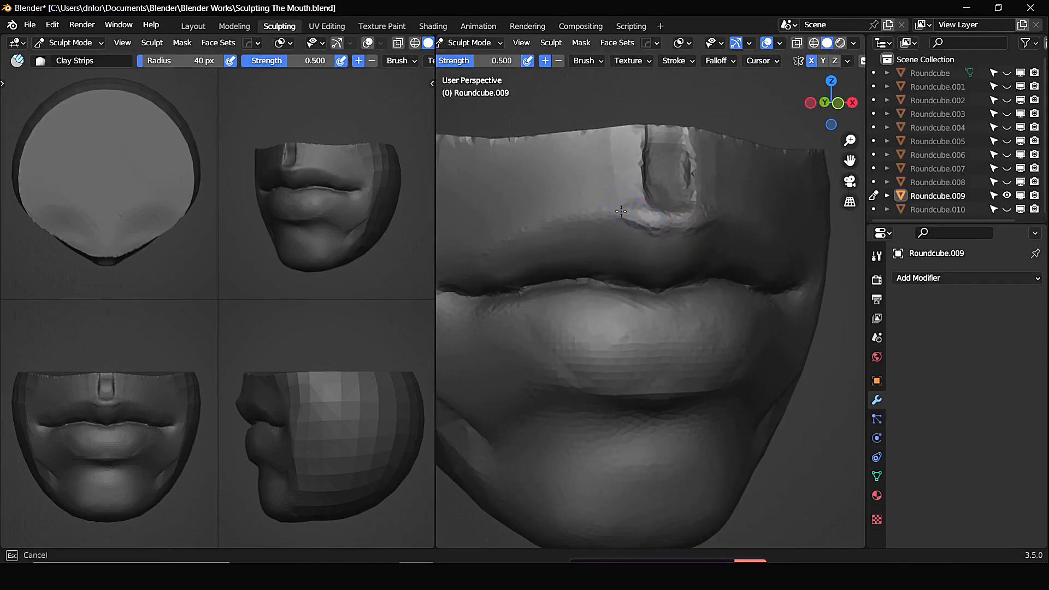
middle_click_drag(619, 217, 639, 226)
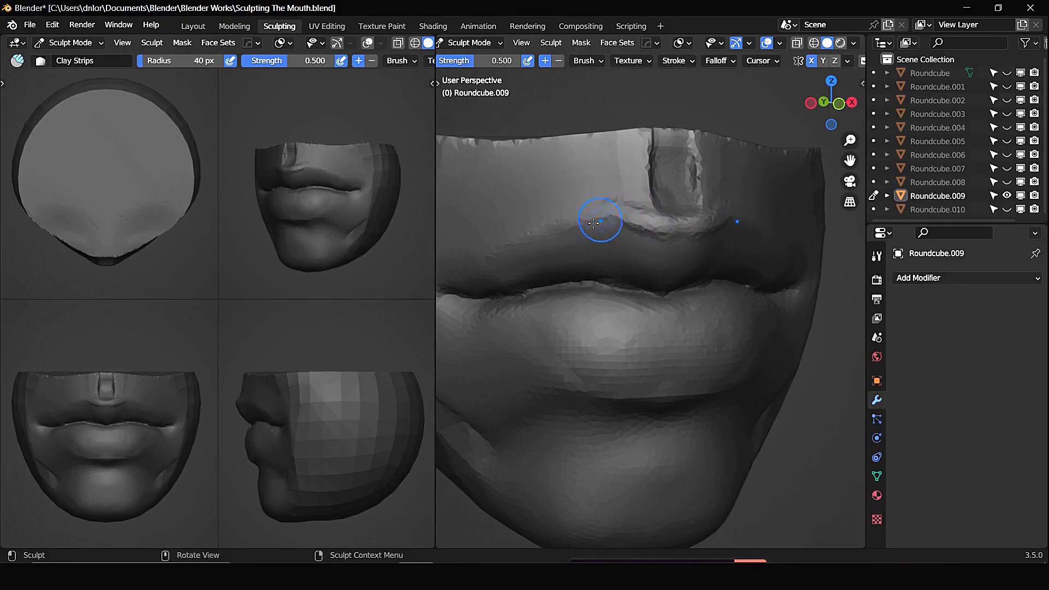
middle_click_drag(594, 223, 616, 221)
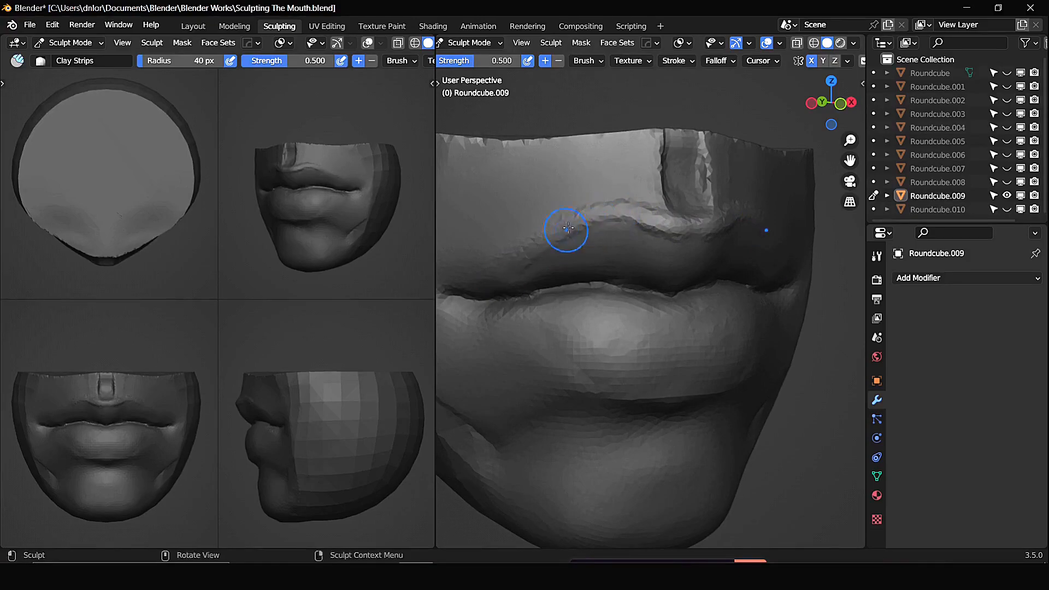
middle_click_drag(526, 253, 604, 221)
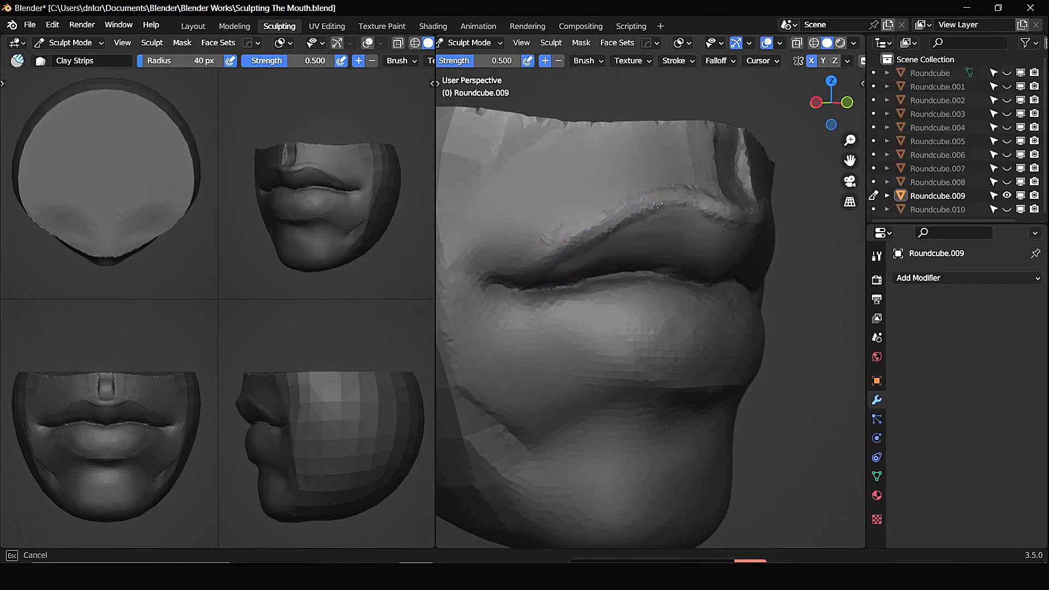
middle_click_drag(648, 229, 598, 218)
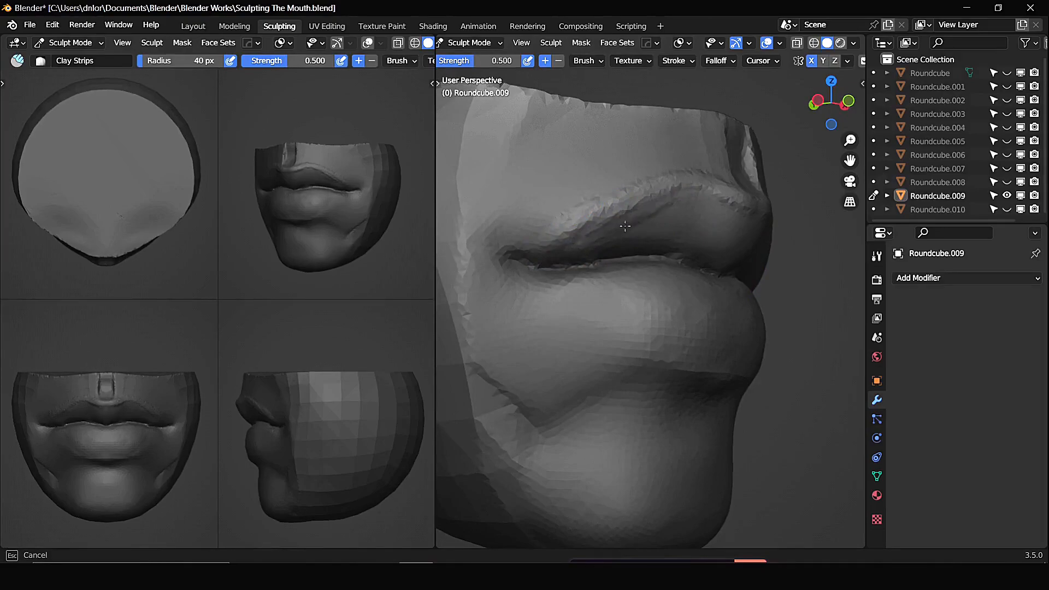
middle_click_drag(716, 220, 636, 202)
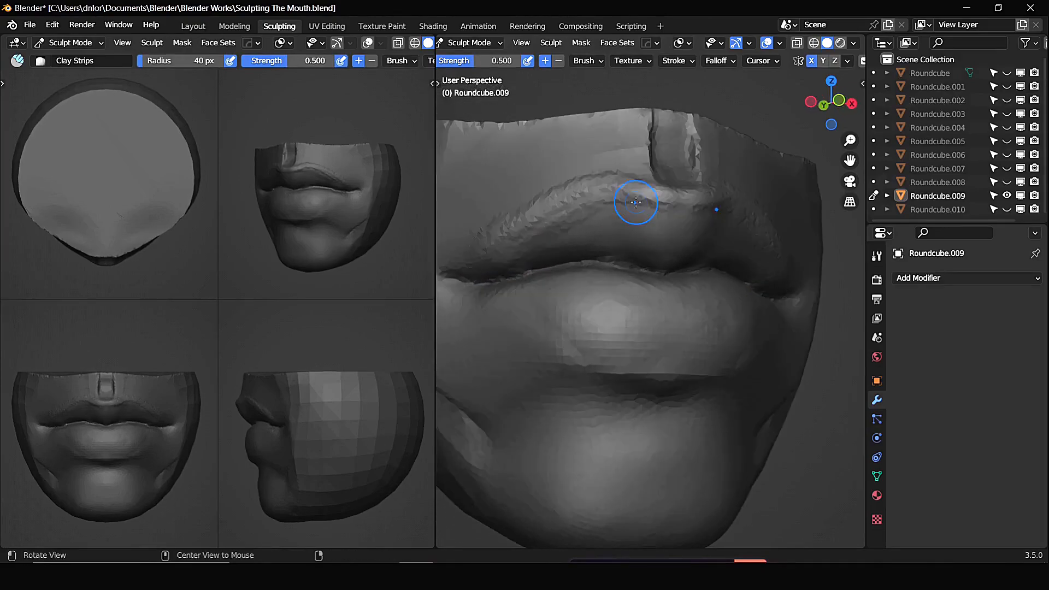
Adjust the shape of the skin above and beside the mouth corner with the Grab brush at 154 px
key("g")
scroll(637, 202, "down", 3)
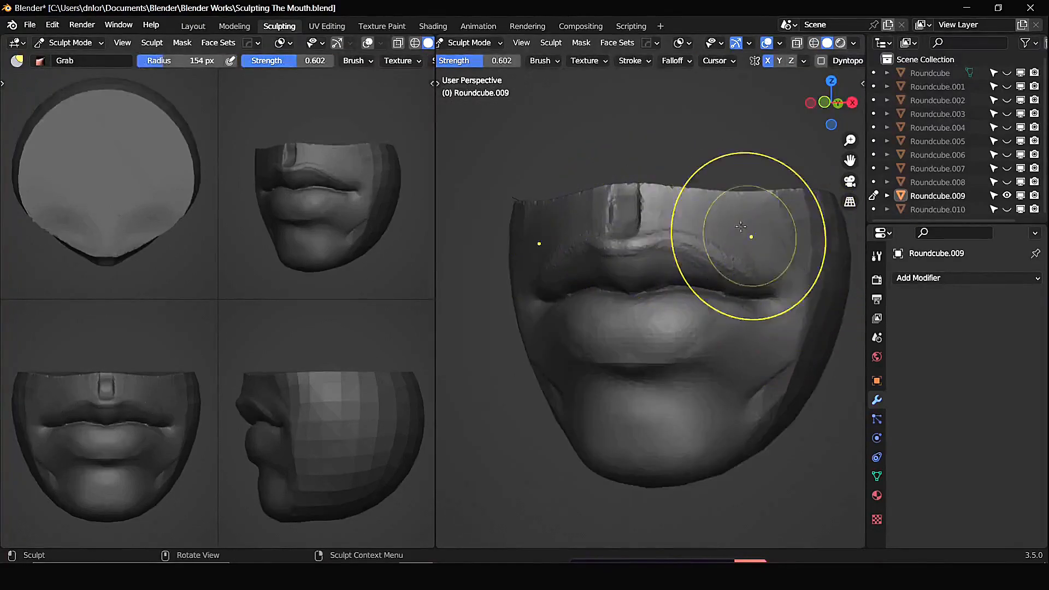
middle_click_drag(749, 235, 732, 192)
mouse_move(773, 459)
middle_mouse_down()
mouse_move(784, 436)
mouse_move(497, 426)
mouse_move(534, 421)
middle_mouse_up()
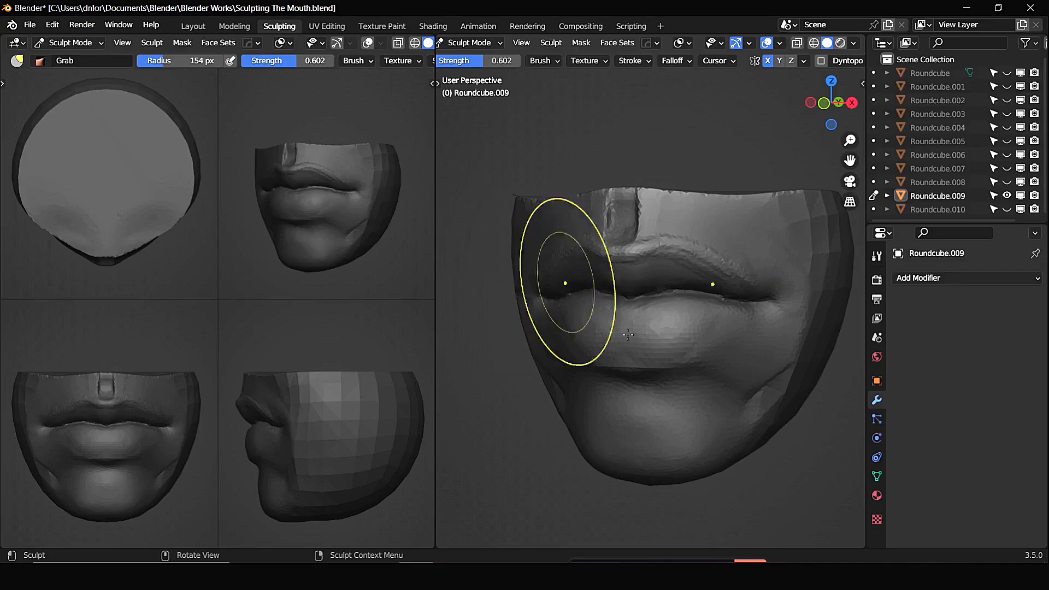
left_click_drag(781, 432, 769, 428, "alt")
middle_click_drag(781, 255, 750, 258)
left_click_drag(749, 258, 772, 282)
mouse_move(773, 282)
left_mouse_down("alt")
mouse_move(724, 246)
mouse_move(738, 240)
mouse_move(754, 261)
left_mouse_up("alt")
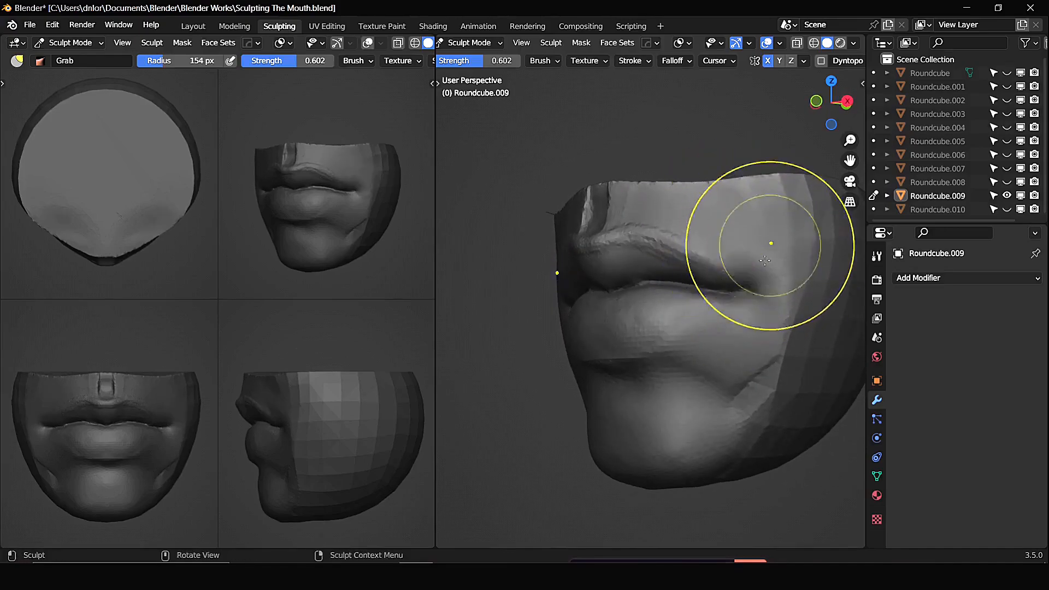
Shape the folds above the mouth corner with the Clay and Clay Strips brushes at 98 px
key("c")
key("f")
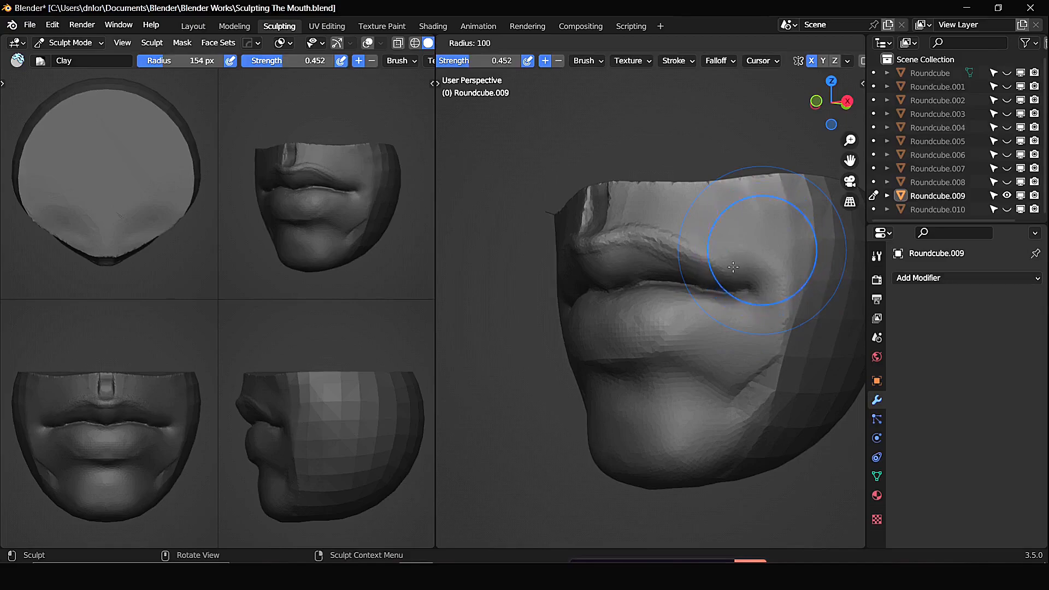
left_click(733, 265)
left_click_drag(738, 260, 748, 250, "alt")
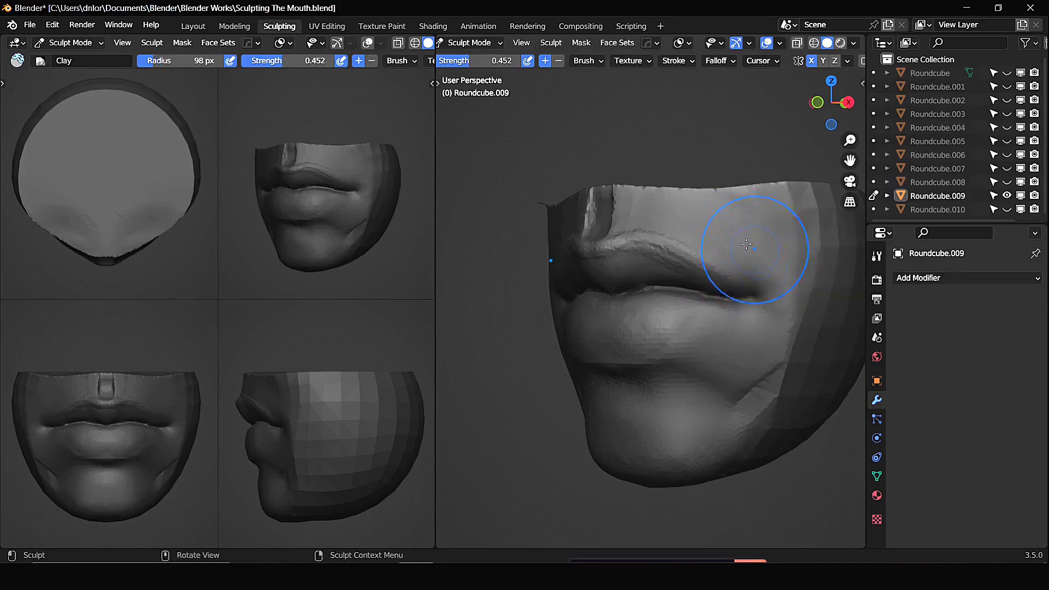
key("c")
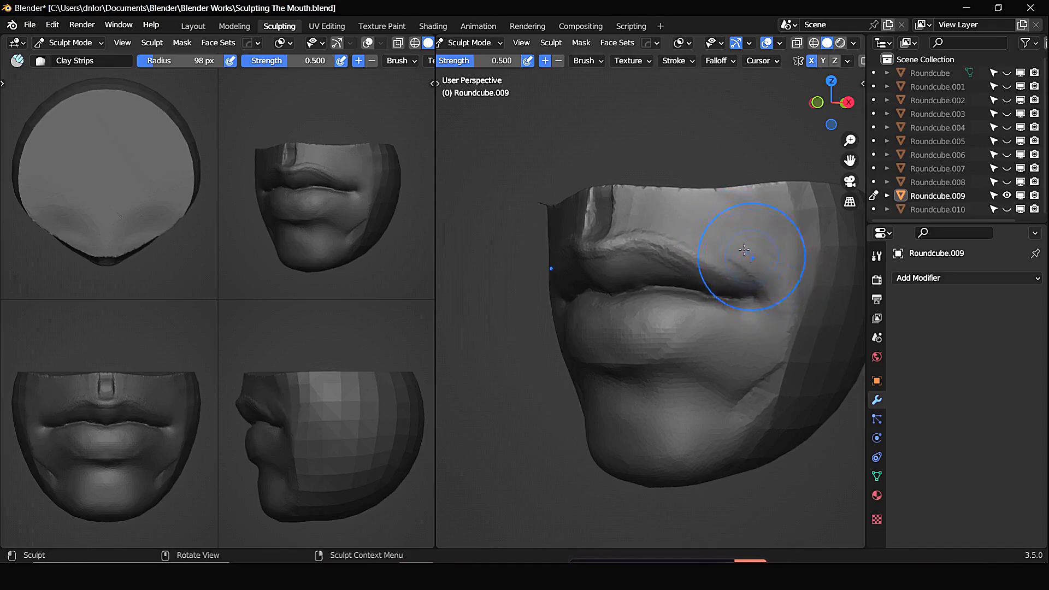
middle_click_drag(769, 288, 759, 286)
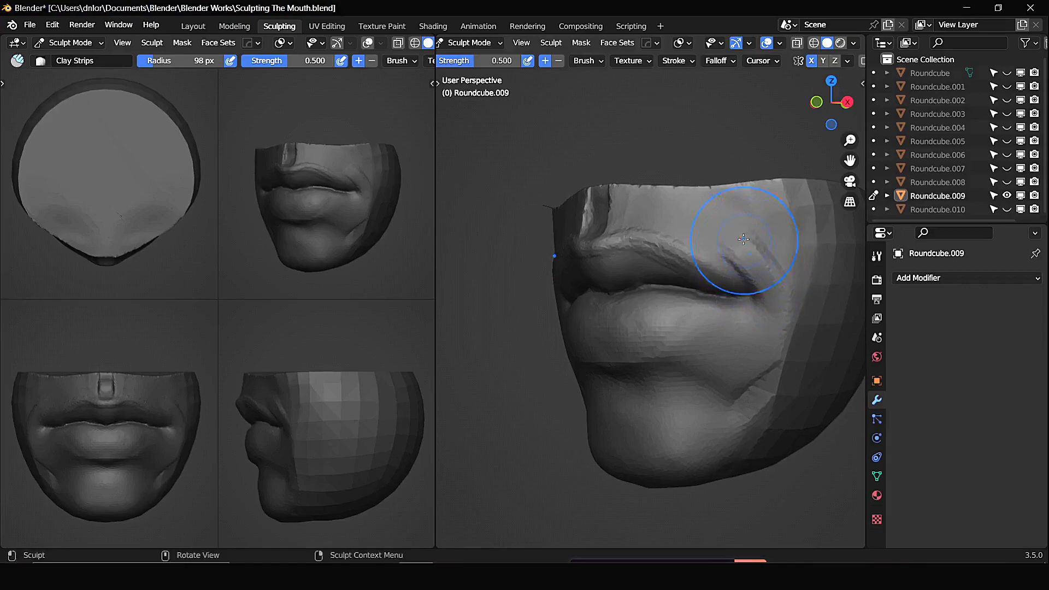
middle_click_drag(767, 247, 736, 233)
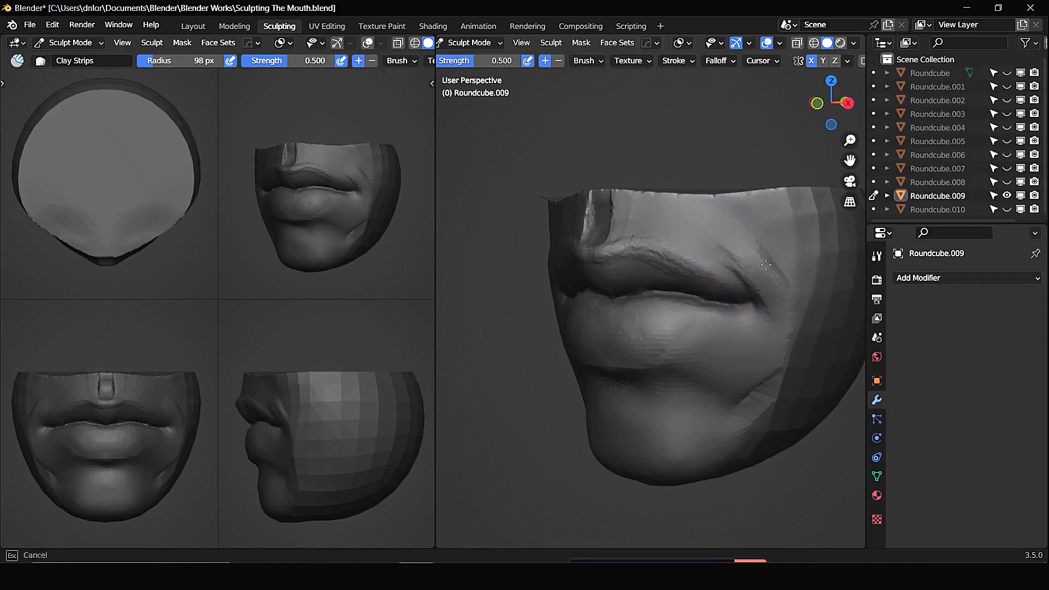
middle_click_drag(750, 283, 735, 258)
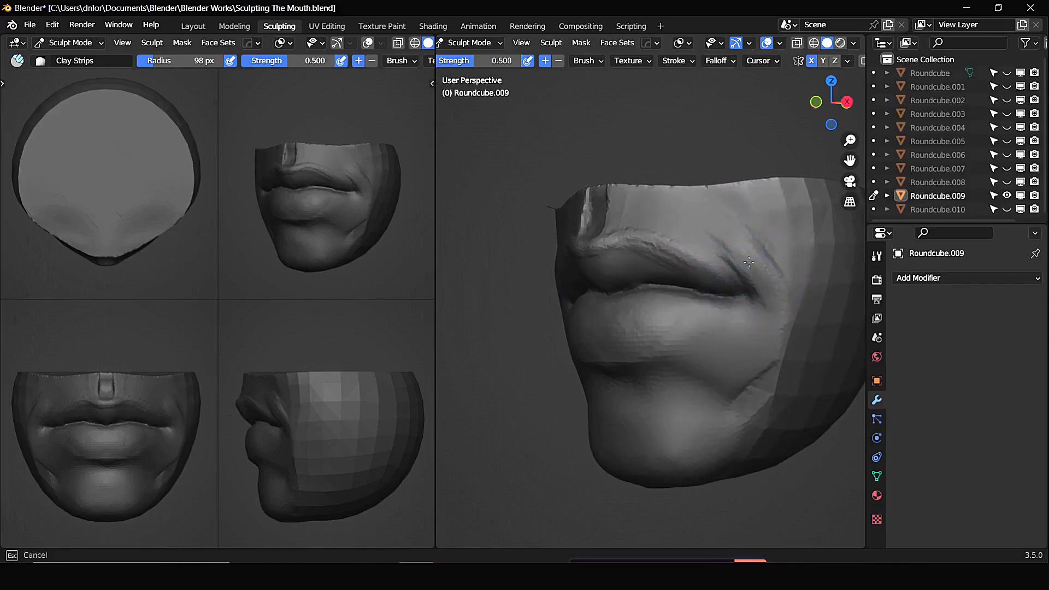
Carve the curved fold around the mouth corner up toward the cheek with inverted Clay Strips strokes at 98 px
left_click_drag(758, 286, 811, 281, "alt")
left_click_drag(551, 341, 563, 342, "alt")
middle_click_drag(562, 343, 651, 341)
left_click_drag(575, 290, 604, 235, "ctrl")
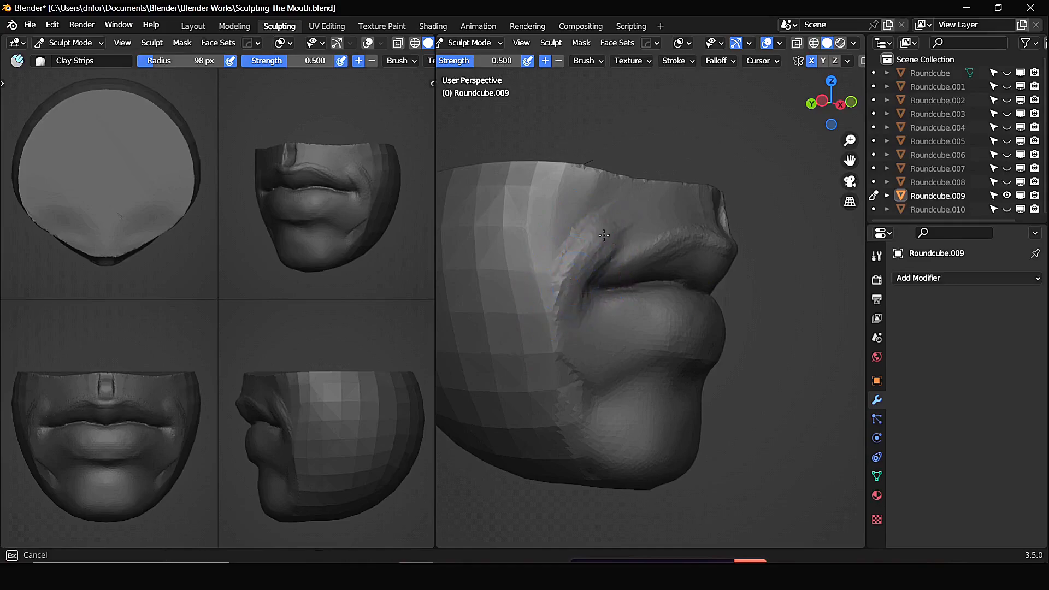
left_click_drag(564, 273, 608, 192, "ctrl")
left_click_drag(578, 243, 583, 240, "ctrl")
mouse_move(633, 187)
middle_mouse_down()
mouse_move(707, 253)
mouse_move(756, 266)
mouse_move(716, 280)
mouse_move(738, 276)
middle_mouse_up()
Deepen the mouth corner and draw its crease downward beside the lower lip with the Crease brush at 46 px
key("shift+c")
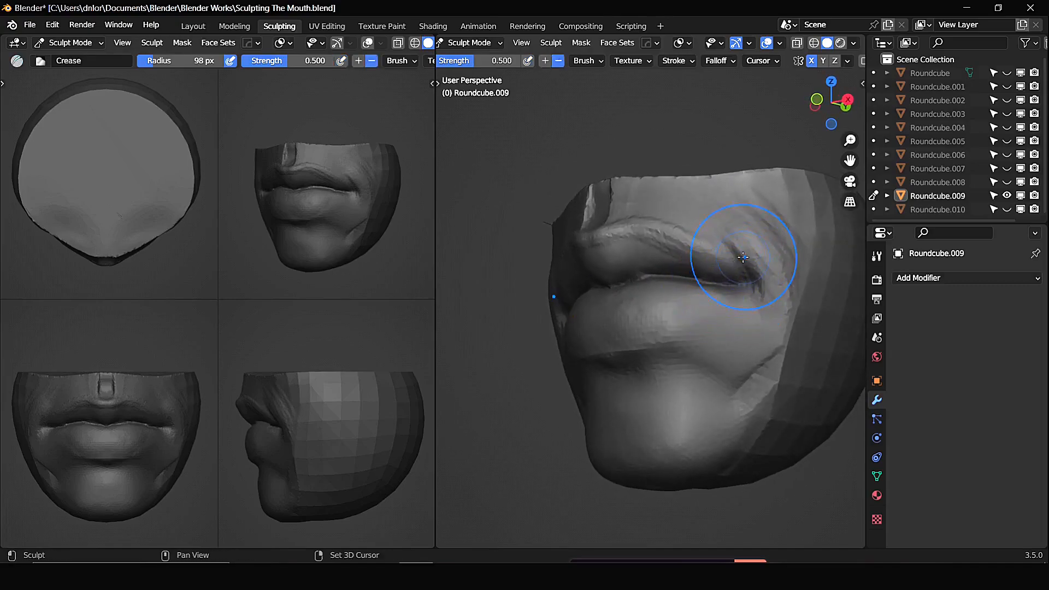
key("f")
left_click(710, 266)
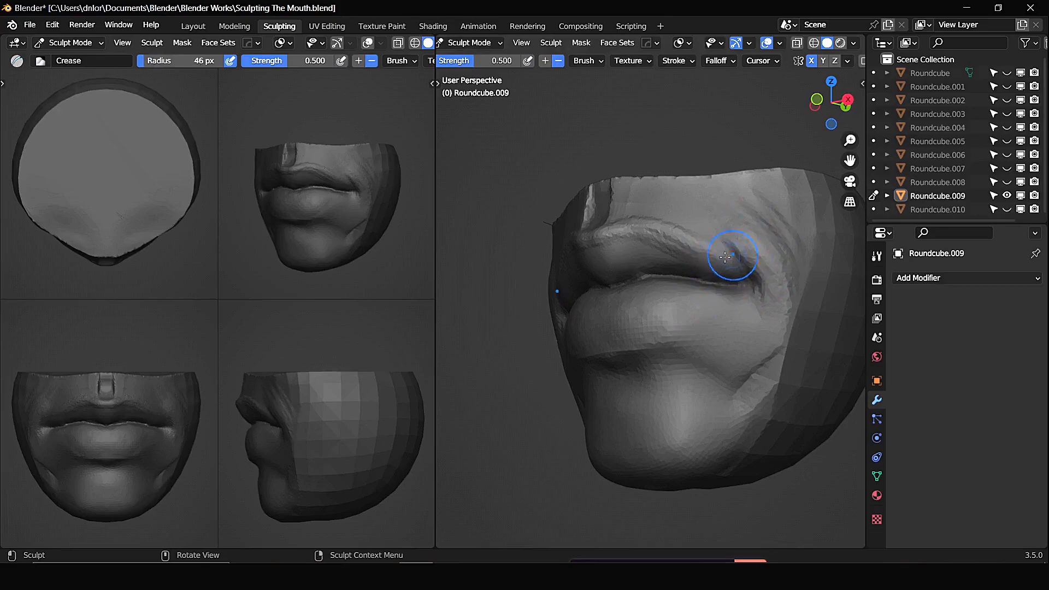
middle_click_drag(746, 282, 699, 316)
mouse_move(700, 316)
left_mouse_down()
mouse_move(687, 305)
mouse_move(696, 309)
left_mouse_up()
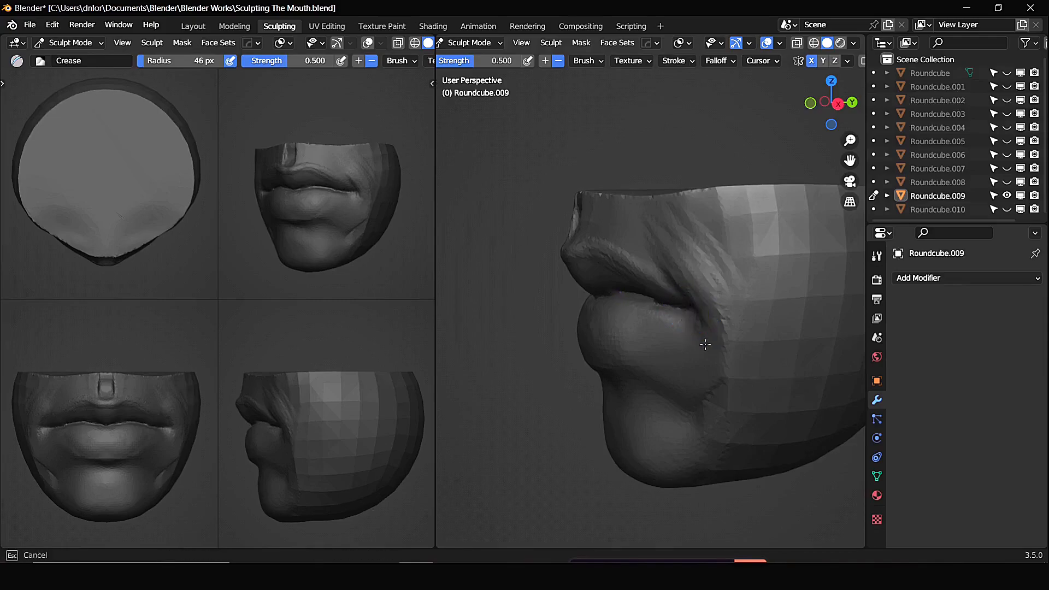
left_click_drag(706, 351, 705, 353)
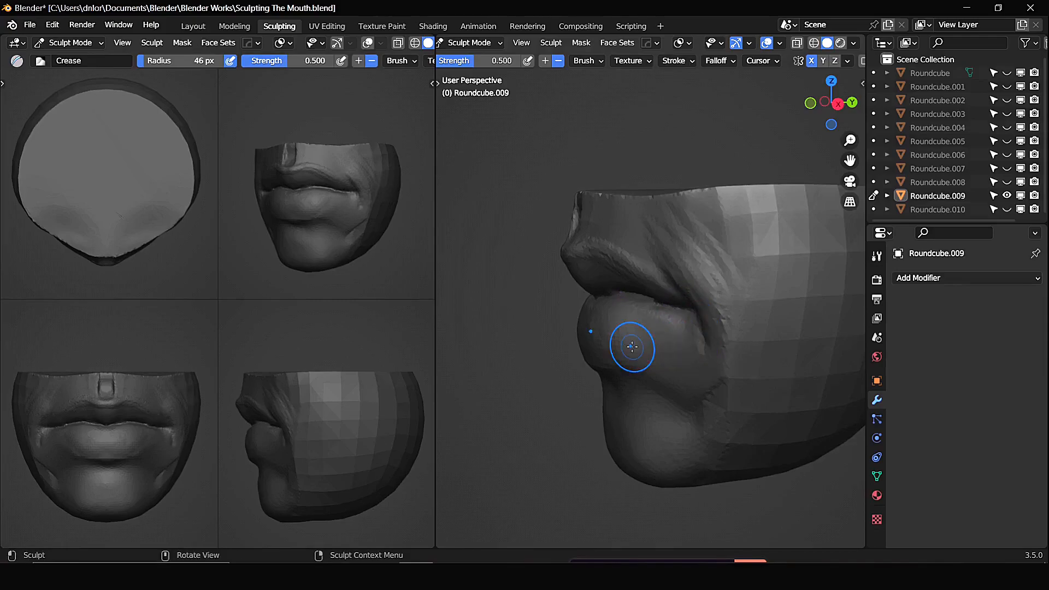
left_click_drag(562, 363, 573, 390, "alt")
middle_click_drag(599, 389, 541, 330)
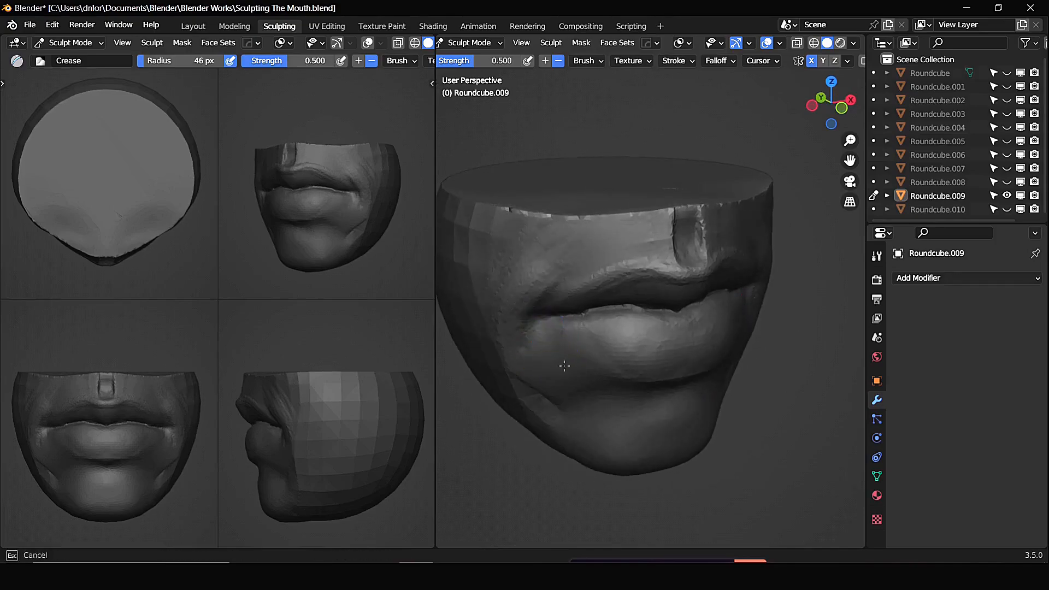
middle_click_drag(566, 367, 573, 316)
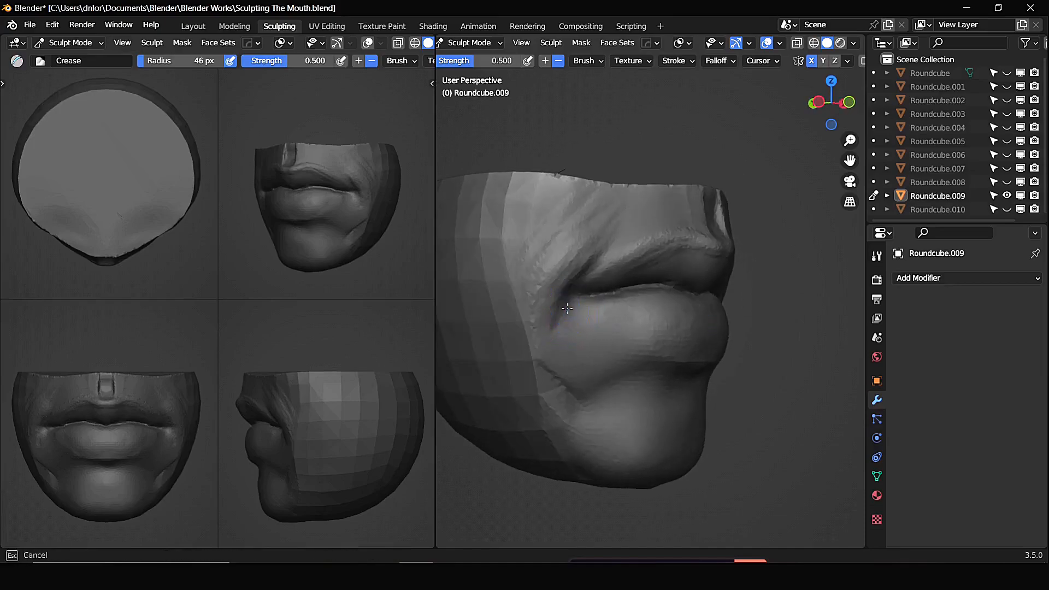
Smooth the skin around the mouth corner and soften the ridge between the chin and jaw
middle_click_drag(787, 374, 736, 321)
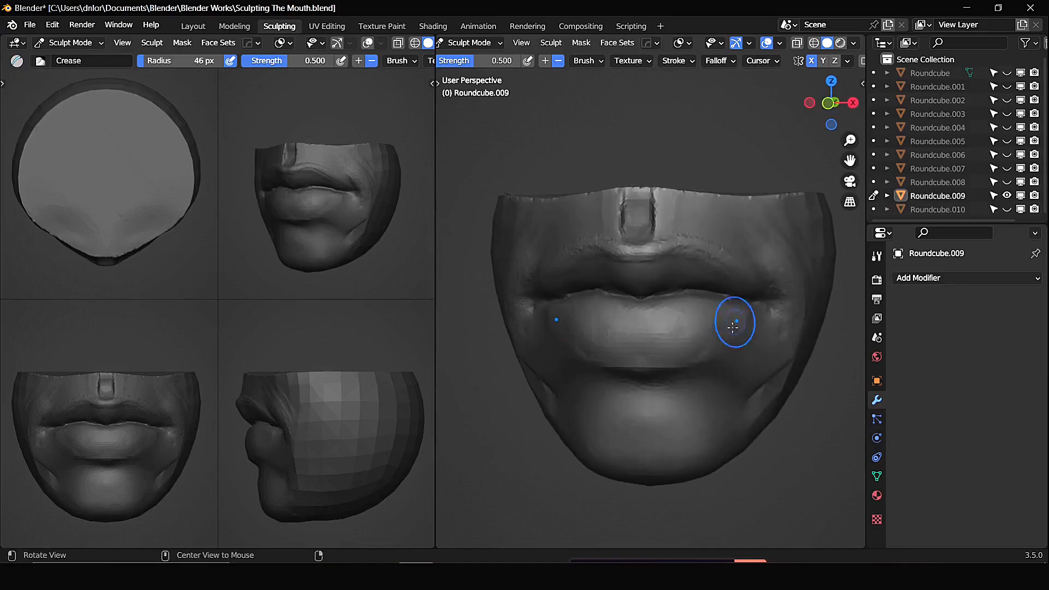
mouse_move(848, 343)
middle_mouse_down()
mouse_move(720, 287)
mouse_move(715, 236)
middle_mouse_up()
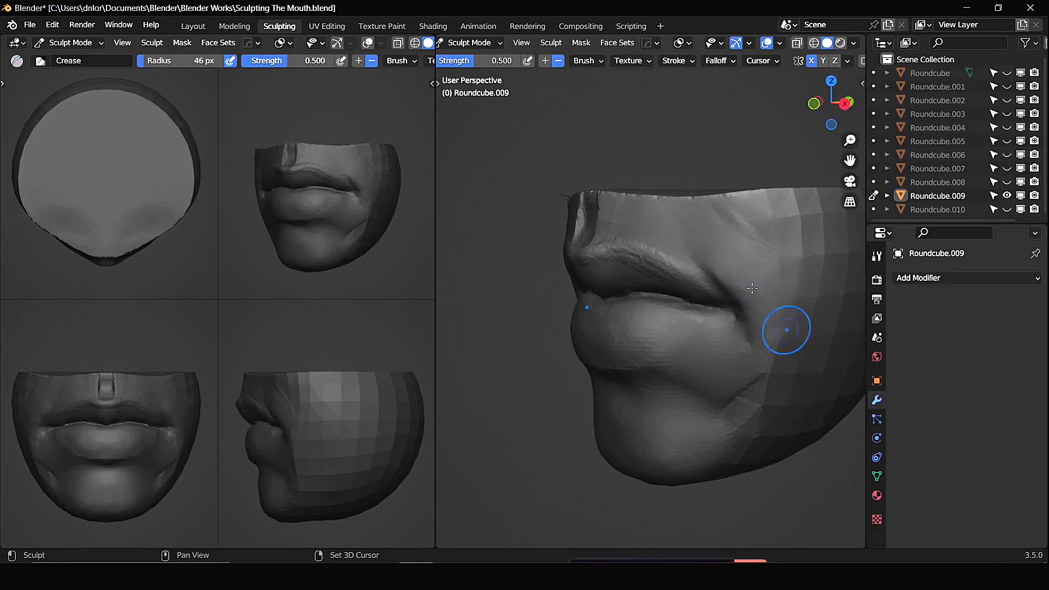
middle_click_drag(745, 251, 805, 344)
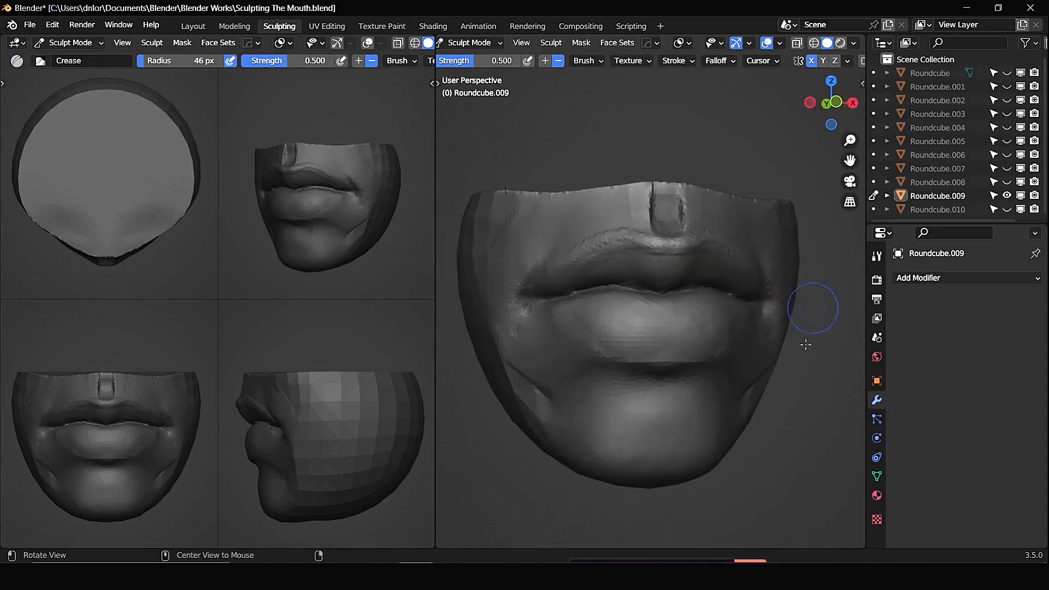
middle_click_drag(808, 381, 779, 368)
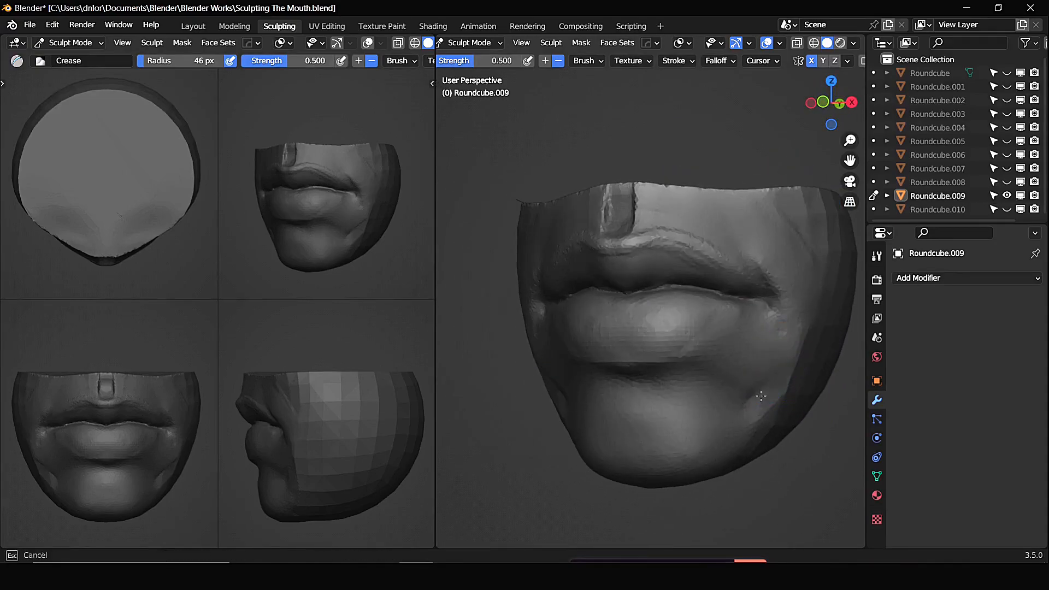
middle_click_drag(752, 408, 755, 315)
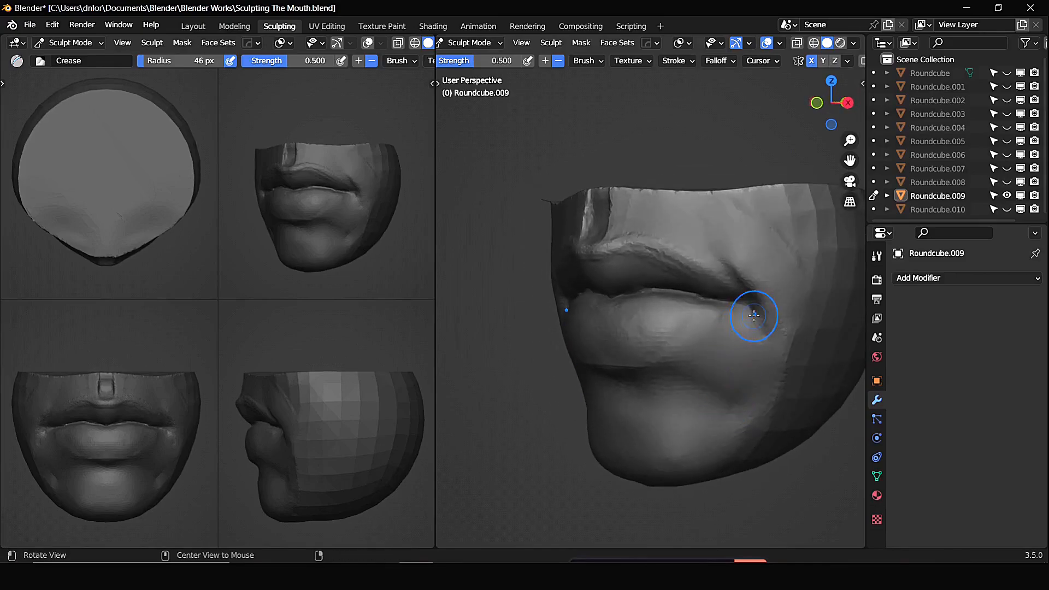
mouse_move(737, 279)
middle_mouse_down()
mouse_move(735, 244)
mouse_move(736, 287)
middle_mouse_up()
Even out the skin below the mouth corner and around the chin with the Scrape/Peaks brush at 77 px and 70 px
key("shift+t")
left_click_drag(730, 335, 725, 344)
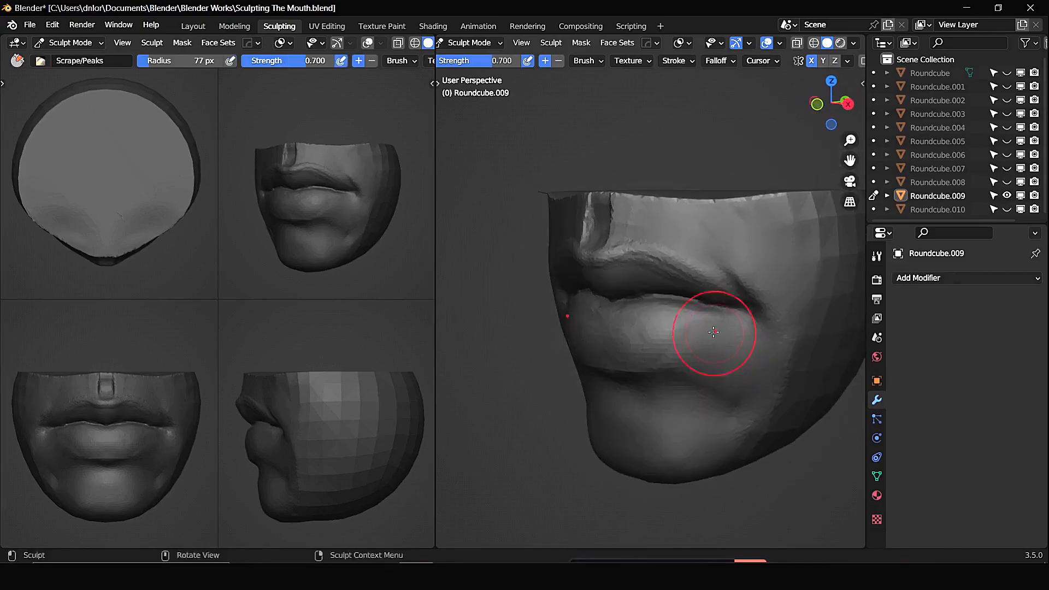
mouse_move(681, 361)
middle_mouse_down()
mouse_move(698, 368)
mouse_move(710, 298)
mouse_move(720, 306)
mouse_move(703, 344)
mouse_move(711, 382)
mouse_move(569, 391)
mouse_move(702, 393)
middle_mouse_up()
key("f")
left_click(696, 341)
mouse_move(621, 379)
middle_mouse_down()
mouse_move(758, 372)
mouse_move(638, 379)
mouse_move(663, 375)
middle_mouse_up()
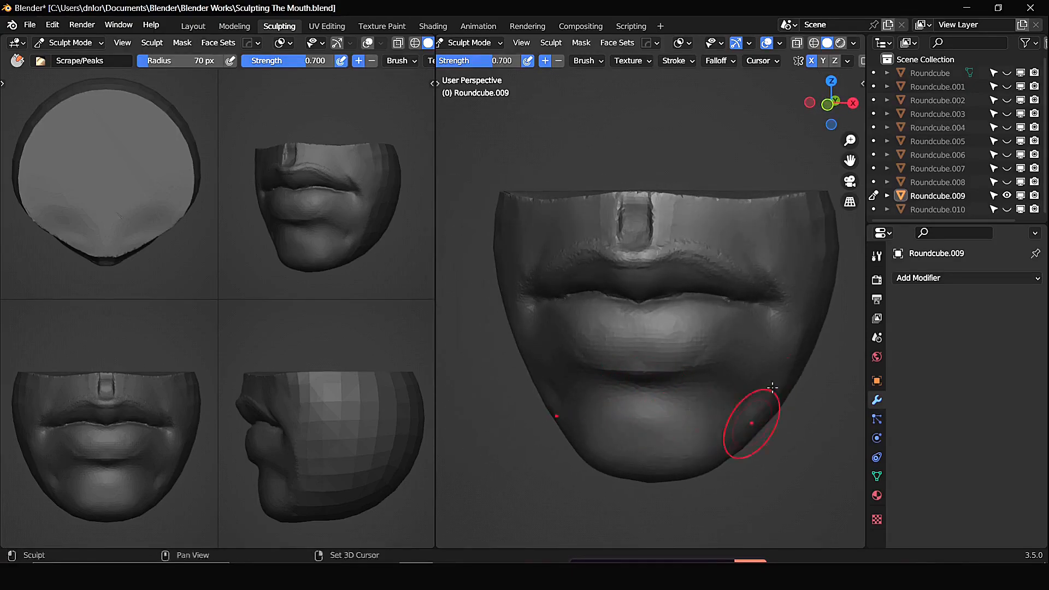
mouse_move(641, 363)
middle_mouse_down()
mouse_move(590, 422)
mouse_move(698, 398)
mouse_move(696, 370)
middle_mouse_up()
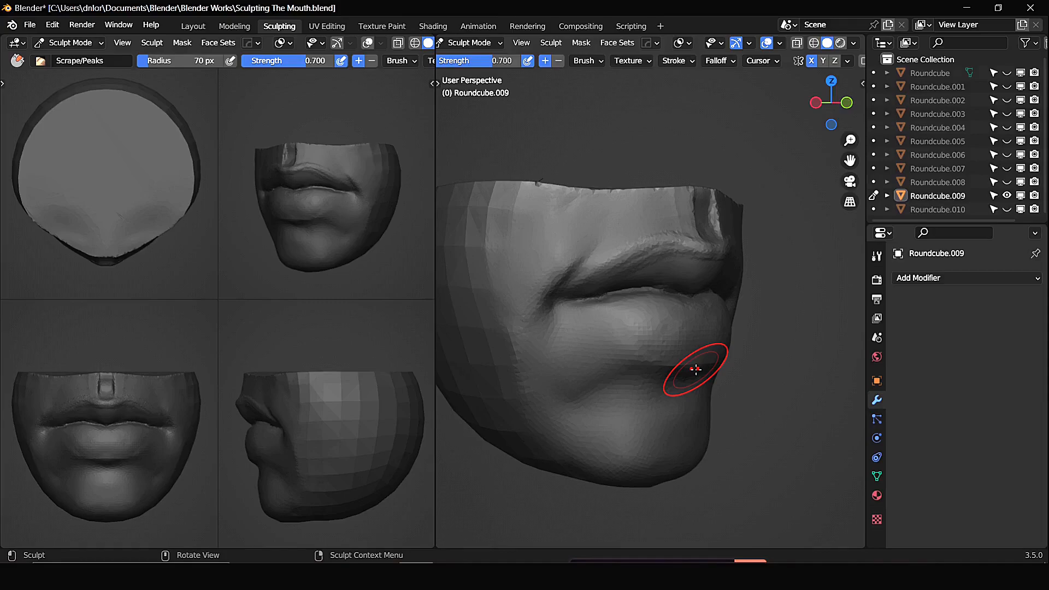
Try to carve a horizontal groove across the cheek beside the mouth with the Crease brush at 107 px
middle_click_drag(690, 361, 662, 333)
middle_click_drag(707, 386, 667, 408, "alt")
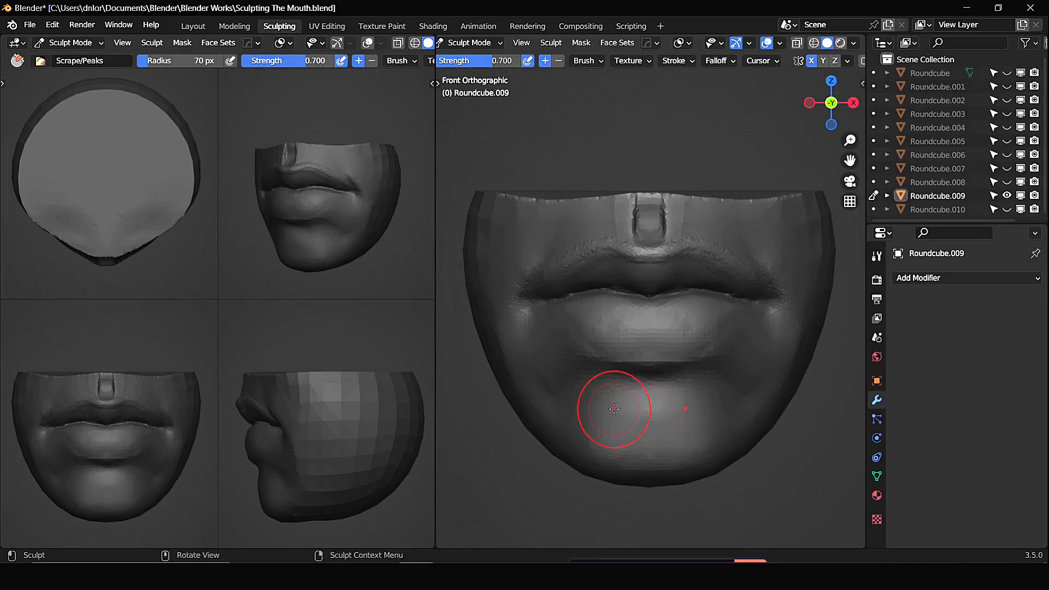
middle_click_drag(726, 363, 708, 321, "alt")
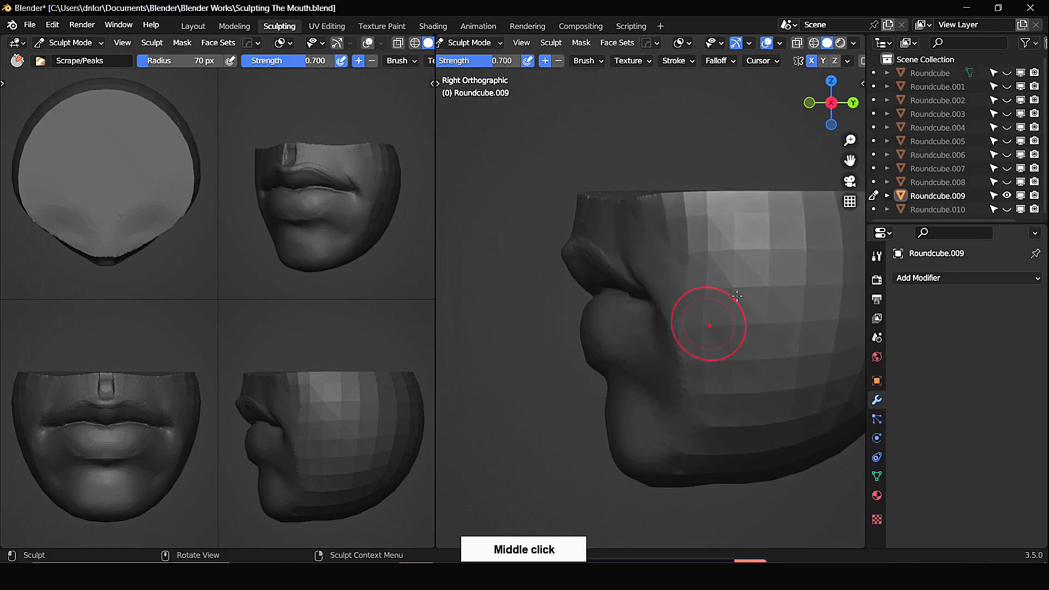
key("shift+c")
left_click_drag(719, 307, 783, 302)
left_click_drag(721, 309, 788, 309)
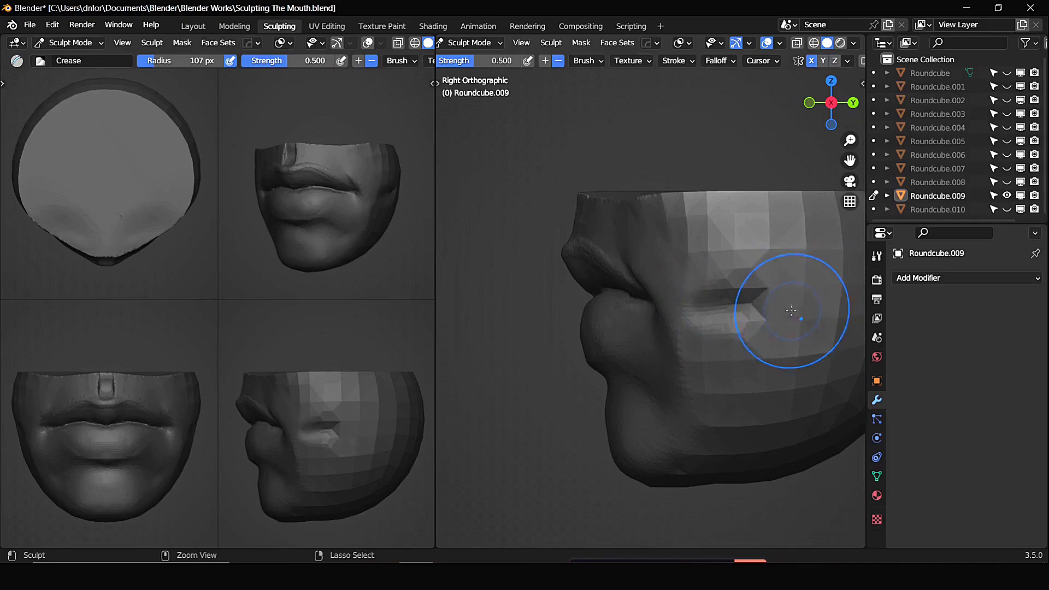
middle_click_drag(725, 327, 717, 298, "alt")
middle_click_drag(717, 297, 661, 333, "shift")
mouse_move(661, 333)
middle_mouse_down()
mouse_move(647, 333)
mouse_move(714, 328)
middle_mouse_up()
mouse_move(823, 330)
left_mouse_down()
mouse_move(681, 332)
mouse_move(738, 319)
mouse_move(720, 311)
left_mouse_up()
middle_click_drag(720, 311, 724, 307)
mouse_move(722, 308)
left_mouse_down("ctrl")
mouse_move(750, 283)
mouse_move(853, 277)
mouse_move(858, 303)
left_mouse_up("ctrl")
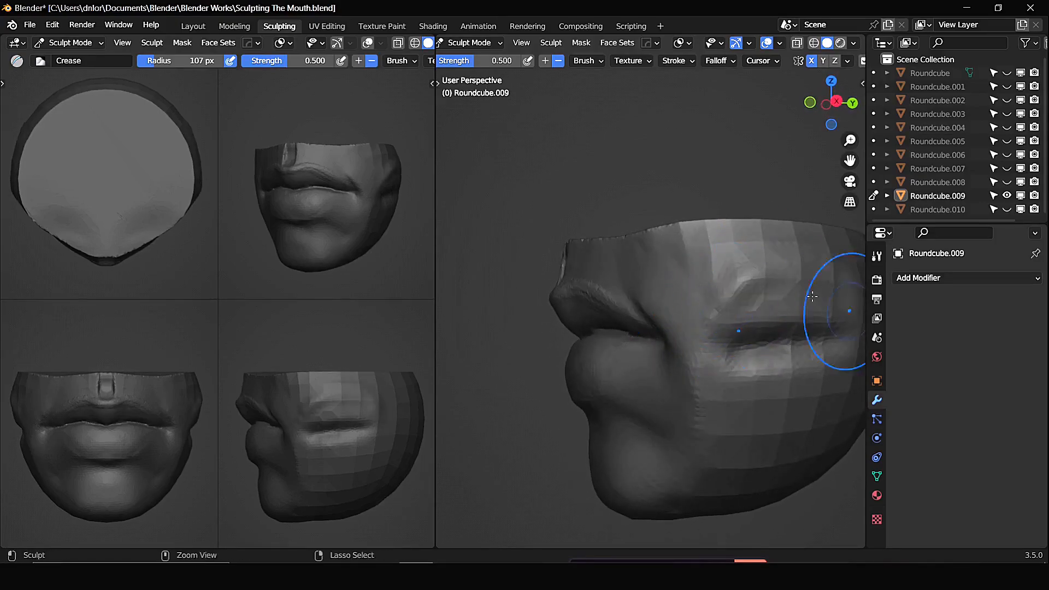
mouse_move(808, 328)
left_mouse_down("alt")
mouse_move(745, 332)
mouse_move(673, 306)
mouse_move(827, 307)
mouse_move(843, 327)
left_mouse_up("alt")
mouse_move(842, 369)
left_mouse_down("ctrl")
mouse_move(733, 433)
mouse_move(691, 414)
left_mouse_up("ctrl")
Undo the crease strokes across the cheek
key("ctrl+z")
key("ctrl+z")
key("ctrl+z")
key("ctrl+z")
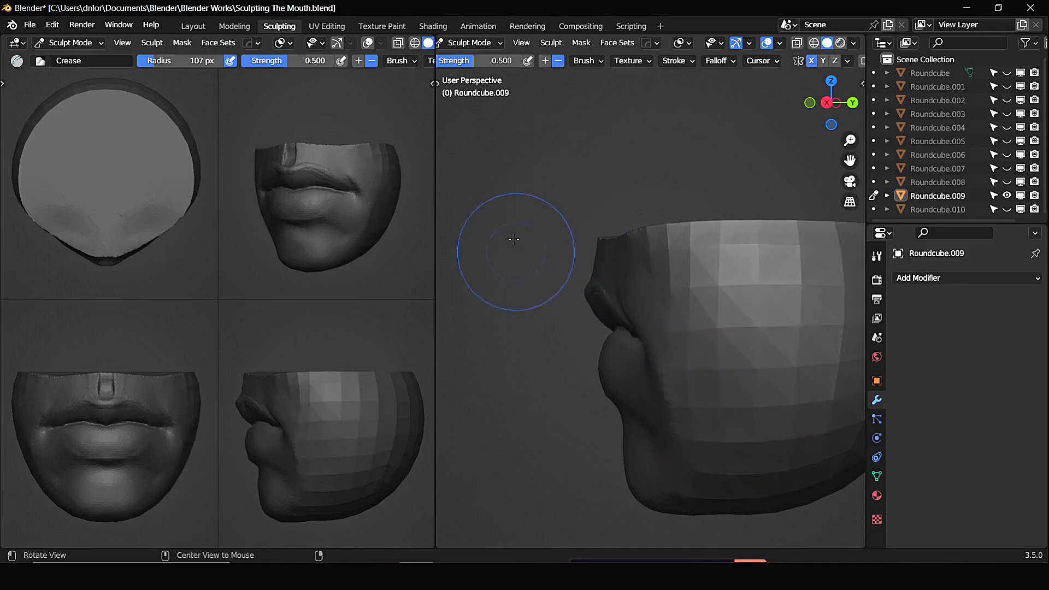
Define the border of the upper lip with the Multi-plane Scrape brush at 66 px
middle_click_drag(511, 241, 730, 155)
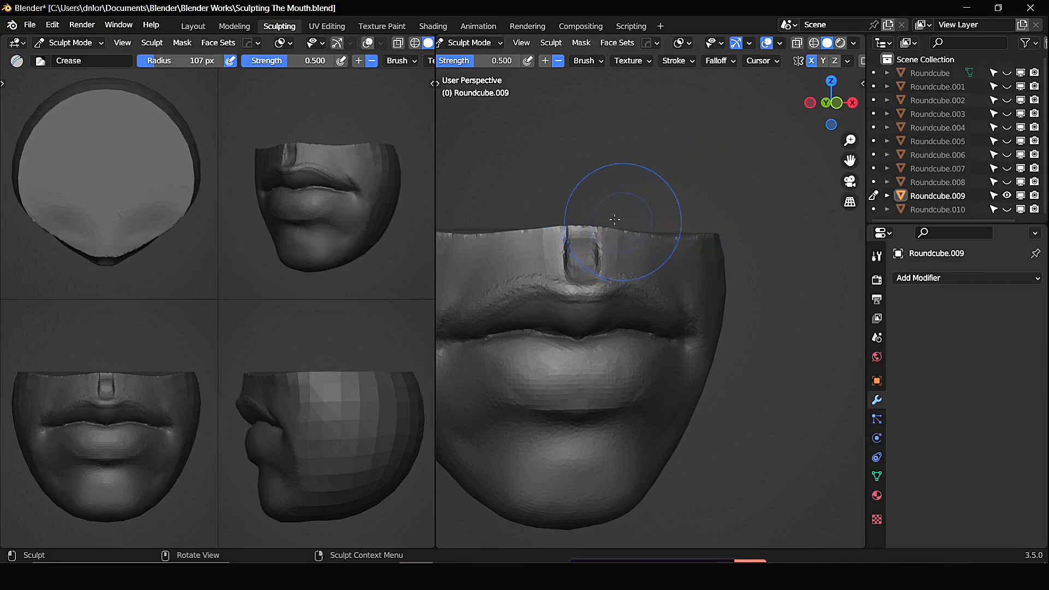
middle_click_drag(668, 194, 743, 173, "alt")
middle_click_drag(797, 384, 777, 375)
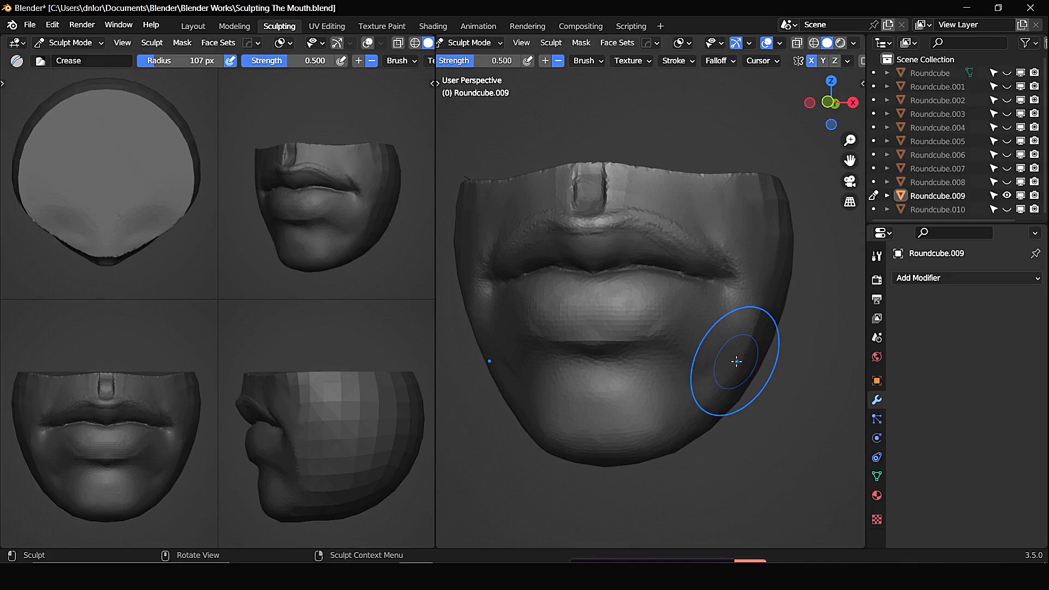
mouse_move(784, 383)
middle_mouse_down()
mouse_move(773, 403)
mouse_move(765, 335)
mouse_move(758, 372)
mouse_move(757, 363)
middle_mouse_up()
mouse_move(714, 450)
middle_mouse_down()
mouse_move(733, 387)
mouse_move(733, 445)
mouse_move(654, 439)
mouse_move(677, 434)
mouse_move(669, 424)
middle_mouse_up()
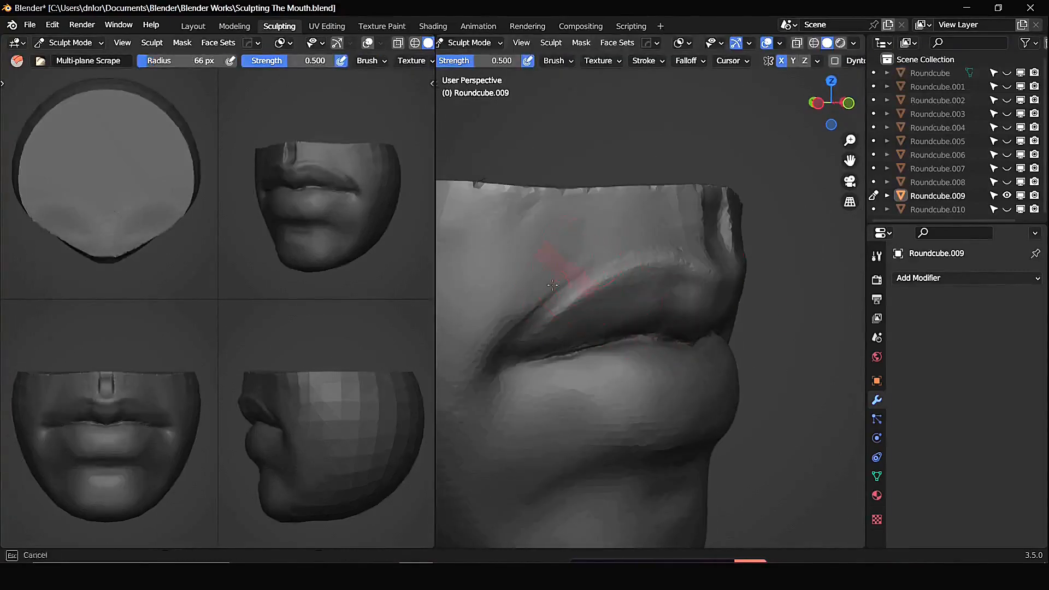
left_click_drag(656, 293, 719, 277)
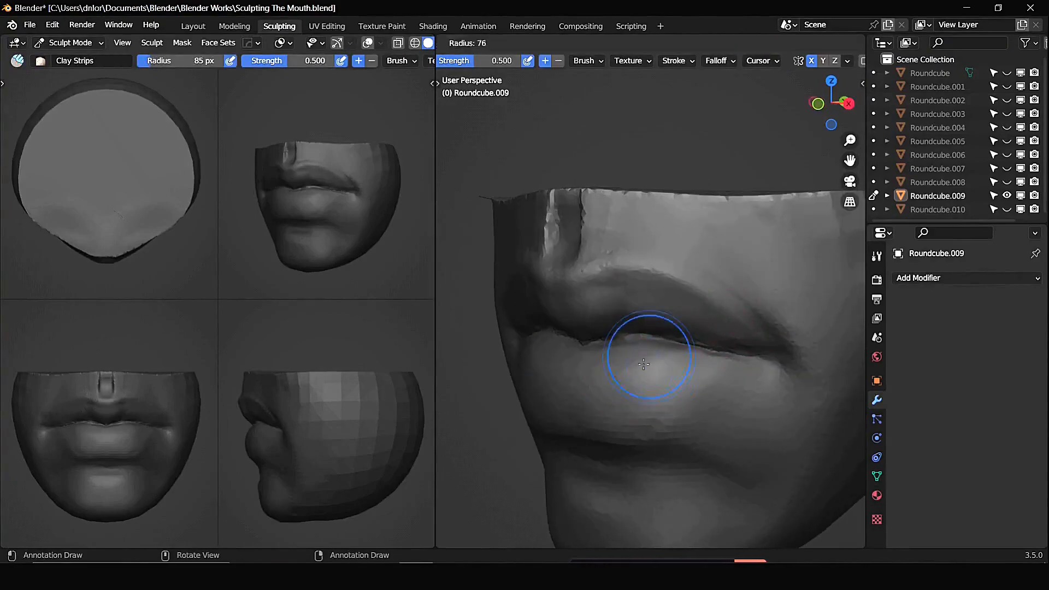
Build up the volume of the lower lip from its centre toward the corner with Clay Strips at 103 px
mouse_move(644, 356)
middle_mouse_down()
mouse_move(604, 351)
mouse_move(685, 352)
mouse_move(621, 363)
mouse_move(632, 328)
mouse_move(670, 337)
mouse_move(569, 293)
mouse_move(584, 312)
middle_mouse_up()
key("shift+c")
key("g")
key("shift+c")
mouse_move(585, 312)
left_mouse_down()
mouse_move(593, 307)
mouse_move(581, 317)
left_mouse_up()
key("c")
mouse_move(673, 314)
middle_mouse_down()
mouse_move(638, 307)
mouse_move(656, 317)
middle_mouse_up()
key("f")
left_click(755, 326)
left_click_drag(732, 334, 773, 380)
mouse_move(842, 350)
middle_mouse_down()
mouse_move(788, 338)
mouse_move(791, 363)
middle_mouse_up()
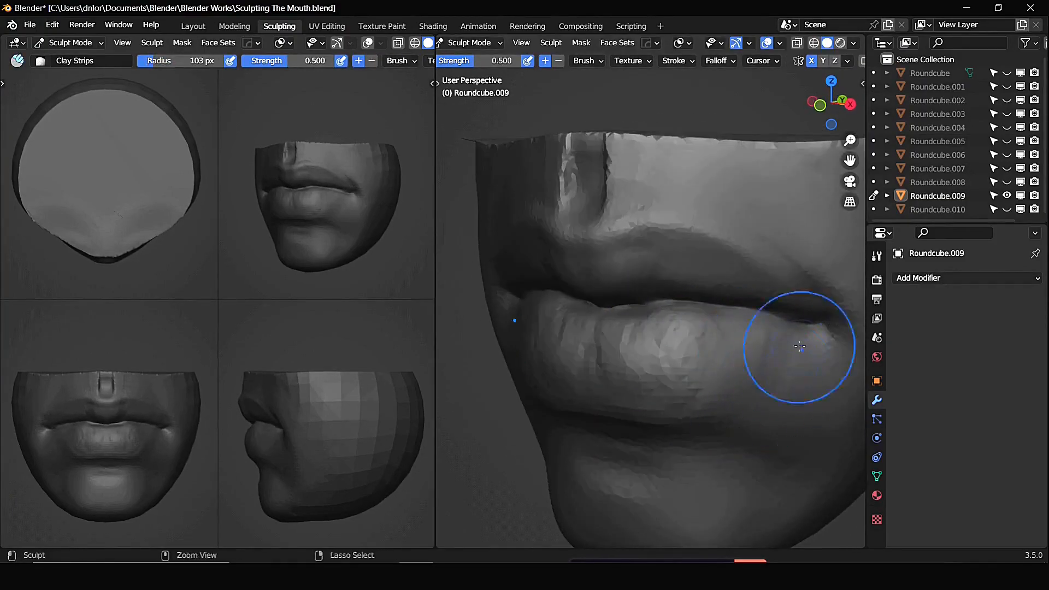
Flatten the rough clay strokes on the lower lip with the Flatten brush
middle_click_drag(552, 377, 651, 353)
key("shift+t")
left_click_drag(651, 354, 612, 350)
mouse_move(765, 372)
middle_mouse_down()
mouse_move(655, 297)
mouse_move(713, 194)
mouse_move(761, 324)
mouse_move(682, 285)
mouse_move(690, 303)
middle_mouse_up()
Add more Clay Strips volume to the lip area toward the mouth corner
key("c")
key("g")
key("f")
left_click(741, 323)
scroll(710, 306, "up", 4)
key("c")
left_click_drag(713, 315, 765, 323)
mouse_move(776, 323)
middle_mouse_down()
mouse_move(754, 319)
mouse_move(767, 321)
middle_mouse_up()
key("f")
left_click(748, 322)
Sharpen a short crease on the mouth with the Crease brush
mouse_move(609, 347)
middle_mouse_down()
mouse_move(597, 351)
mouse_move(563, 235)
mouse_move(598, 239)
mouse_move(539, 231)
middle_mouse_up()
key("shift+c")
left_click_drag(538, 231, 516, 249)
mouse_move(516, 249)
middle_mouse_down()
mouse_move(532, 321)
mouse_move(573, 204)
mouse_move(676, 305)
mouse_move(724, 184)
mouse_move(690, 315)
middle_mouse_up()
Even out the forms around the mouth with the Flatten brush, resizing it between strokes
key("c")
key("shift+t")
key("f")
left_click(681, 308)
key("f")
left_click(730, 183)
key("f")
left_click(694, 316)
mouse_move(690, 317)
left_mouse_down()
mouse_move(617, 354)
mouse_move(678, 366)
left_mouse_up()
key("f")
left_click(691, 365)
left_click_drag(692, 366, 755, 344)
middle_click_drag(754, 345, 768, 347)
mouse_move(768, 348)
left_mouse_down()
mouse_move(647, 374)
mouse_move(682, 401)
mouse_move(738, 267)
mouse_move(700, 279)
left_mouse_up()
Build up the fold beside the mouth and blend it toward the cheek
key("f")
left_click(645, 350)
key("f")
scroll(682, 382, "down", 3)
mouse_move(737, 323)
left_mouse_down("alt")
mouse_move(707, 322)
mouse_move(753, 317)
left_mouse_up("alt")
key("1")
left_click_drag(628, 306, 604, 310, "alt")
left_click_drag(601, 309, 760, 317)
key("c")
mouse_move(619, 306)
left_mouse_down("alt")
mouse_move(595, 286)
mouse_move(693, 262)
mouse_move(627, 245)
mouse_move(634, 273)
mouse_move(632, 246)
left_mouse_up("alt")
Add volume to the skin between the upper lip and the cheek with Clay Strips strokes
key("f")
left_click(631, 246)
left_click_drag(623, 241, 688, 245)
left_click_drag(746, 265, 752, 277)
mouse_move(710, 278)
left_mouse_down("alt")
mouse_move(797, 302)
mouse_move(806, 330)
left_mouse_up("alt")
key("d")
Block in the planes and folds of the cheek and jaw with Clay Strips at 66 px
mouse_move(637, 339)
left_mouse_down("alt")
mouse_move(557, 315)
mouse_move(656, 323)
mouse_move(667, 361)
mouse_move(644, 380)
mouse_move(720, 363)
mouse_move(729, 412)
left_mouse_up("alt")
key("p")
key("d")
key("f")
left_click(688, 368)
key("f")
left_click(604, 382)
mouse_move(656, 404)
left_mouse_down("alt")
mouse_move(694, 372)
mouse_move(645, 383)
left_mouse_up("alt")
key("c")
scroll(711, 361, "down", 3)
left_click_drag(705, 328, 758, 370)
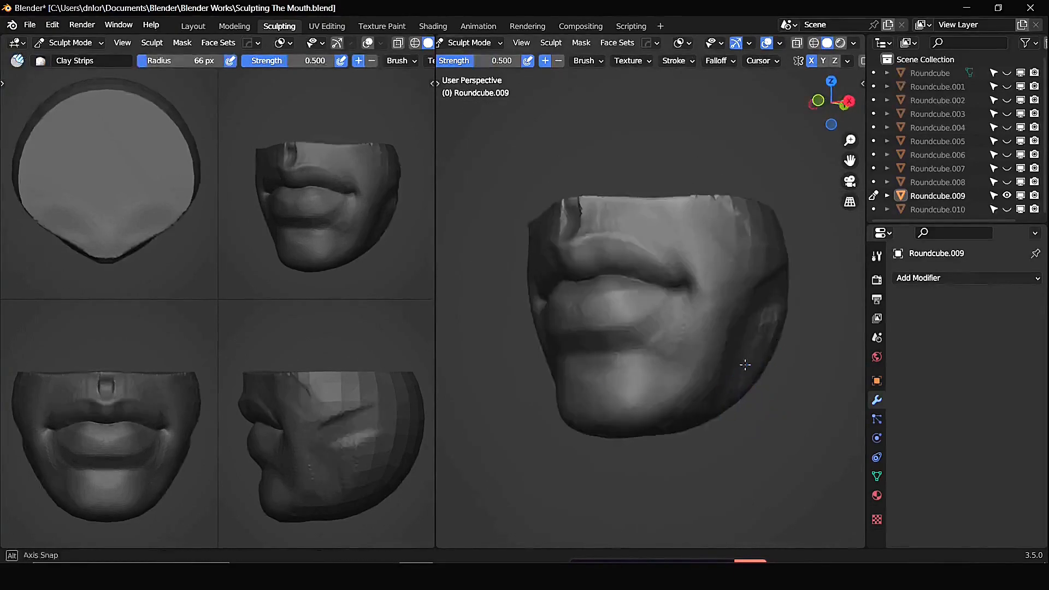
left_click_drag(762, 334, 732, 393)
Smooth the cheek and jaw into continuous planes with the Scrape/Peaks brush
mouse_move(700, 434)
left_mouse_down("alt")
mouse_move(612, 346)
mouse_move(612, 417)
mouse_move(711, 383)
left_mouse_up("alt")
key("g")
key("d")
middle_click_drag(721, 265, 735, 246)
key("f")
left_click(776, 290)
mouse_move(766, 285)
left_mouse_down()
mouse_move(787, 300)
mouse_move(720, 337)
mouse_move(721, 246)
left_mouse_up()
key("f")
left_click(646, 330)
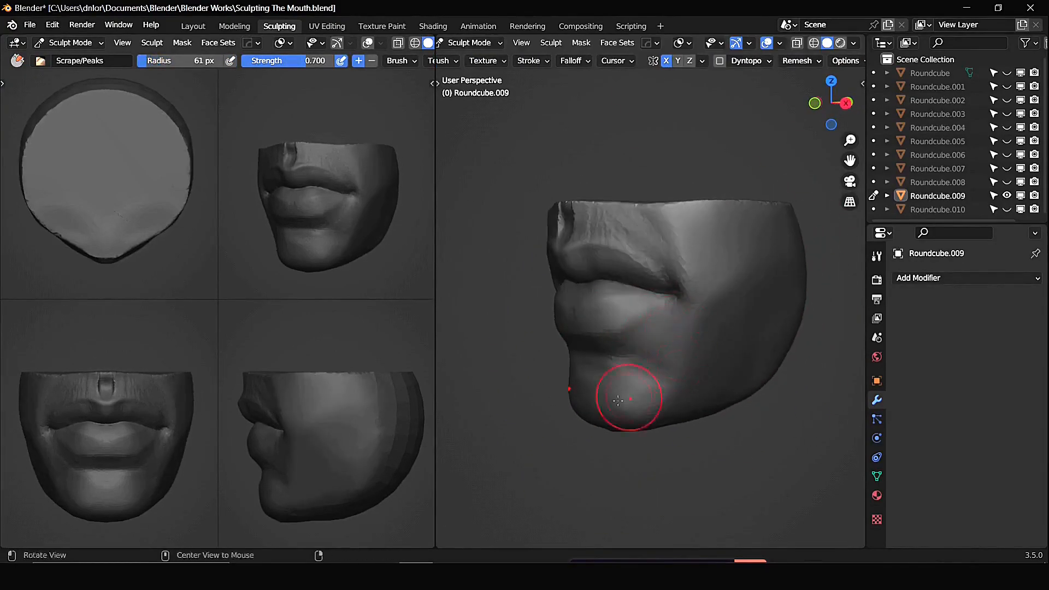
Refine the chin and the skin below the mouth corner with Scrape/Peaks at 61 px and Clay at 60 px
key("g")
key("shift+c")
mouse_move(596, 369)
left_mouse_down("alt")
mouse_move(616, 359)
mouse_move(635, 368)
left_mouse_up("alt")
key("d")
key("f")
left_click(633, 368)
mouse_move(653, 418)
left_mouse_down("alt")
mouse_move(643, 407)
mouse_move(682, 382)
mouse_move(613, 374)
left_mouse_up("alt")
key("c")
left_click_drag(664, 328, 659, 346, "alt")
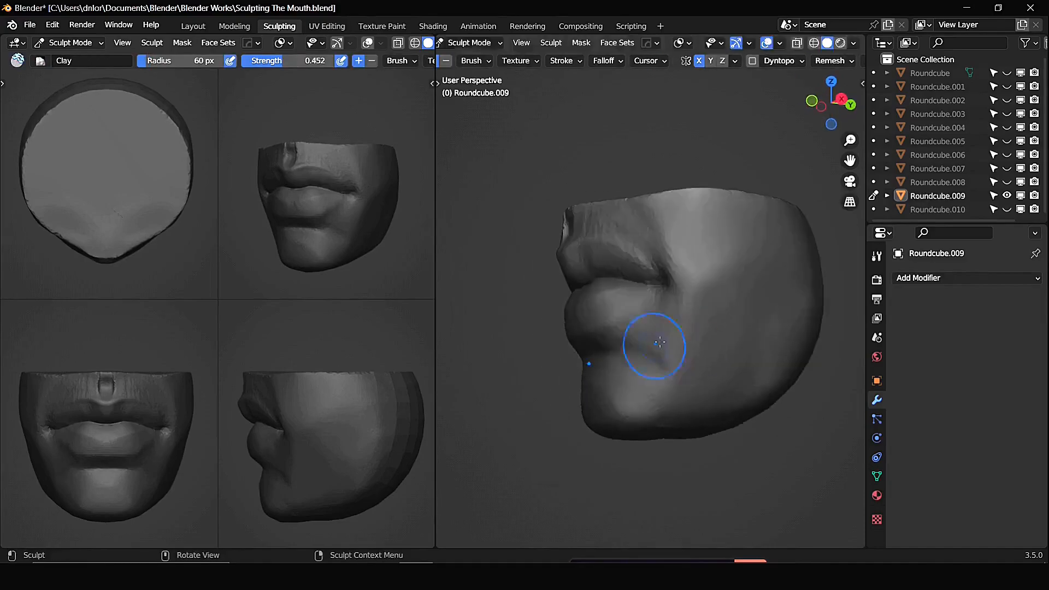
middle_click_drag(709, 412, 694, 407)
Add a vertical Clay stroke on the cheek, try scraping over it, and undo the scrape
key("f")
left_click(737, 274)
left_click_drag(736, 263, 746, 306)
mouse_move(738, 303)
middle_mouse_down()
mouse_move(785, 298)
mouse_move(738, 295)
middle_mouse_up()
key("d")
left_click_drag(741, 247, 743, 317)
key("ctrl+z")
Even out the upper lip and the skin above its border with the Scrape/Peaks brush at 82 px
scroll(711, 295, "up", 3)
key("f")
left_click(658, 267)
middle_click_drag(658, 267, 637, 274)
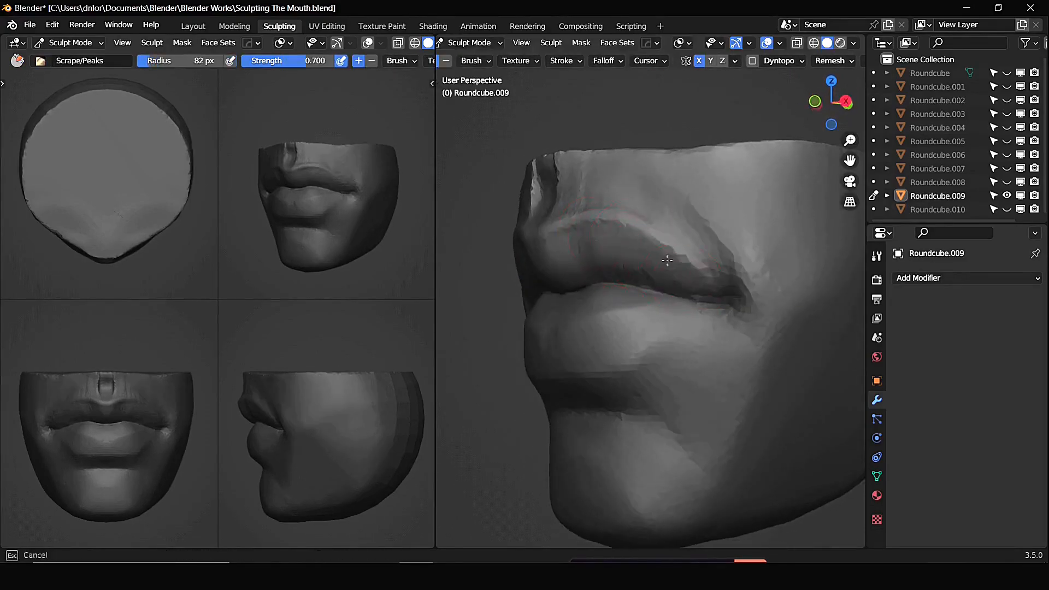
key("f")
middle_click_drag(569, 274, 727, 273)
middle_click_drag(606, 284, 612, 251)
left_click_drag(705, 257, 645, 284, "alt")
Refine the lip surfaces near the mouth line with scrape strokes and smooth them out
key("c")
key("d")
left_click_drag(672, 306, 650, 304)
key("f")
left_click(649, 303)
middle_click_drag(650, 304, 640, 284)
left_click_drag(639, 287, 669, 289)
mouse_move(656, 306)
middle_mouse_down()
mouse_move(655, 321)
mouse_move(744, 321)
middle_mouse_up()
left_click_drag(691, 316, 681, 325, "shift")
Fill out the lips and the area around them with short Clay strokes
middle_click_drag(683, 355, 642, 327)
left_click_drag(664, 330, 679, 331)
key("c")
mouse_move(607, 287)
middle_mouse_down()
mouse_move(689, 278)
mouse_move(618, 271)
middle_mouse_up()
left_click_drag(618, 265, 656, 265)
key("f")
left_click(623, 282)
Even out the lower lip and the hollow beneath it with the Scrape/Peaks brush
key("t")
left_click(482, 281)
mouse_move(650, 378)
middle_mouse_down()
mouse_move(653, 310)
mouse_move(637, 312)
middle_mouse_up()
key("f")
left_click(650, 311)
key("f")
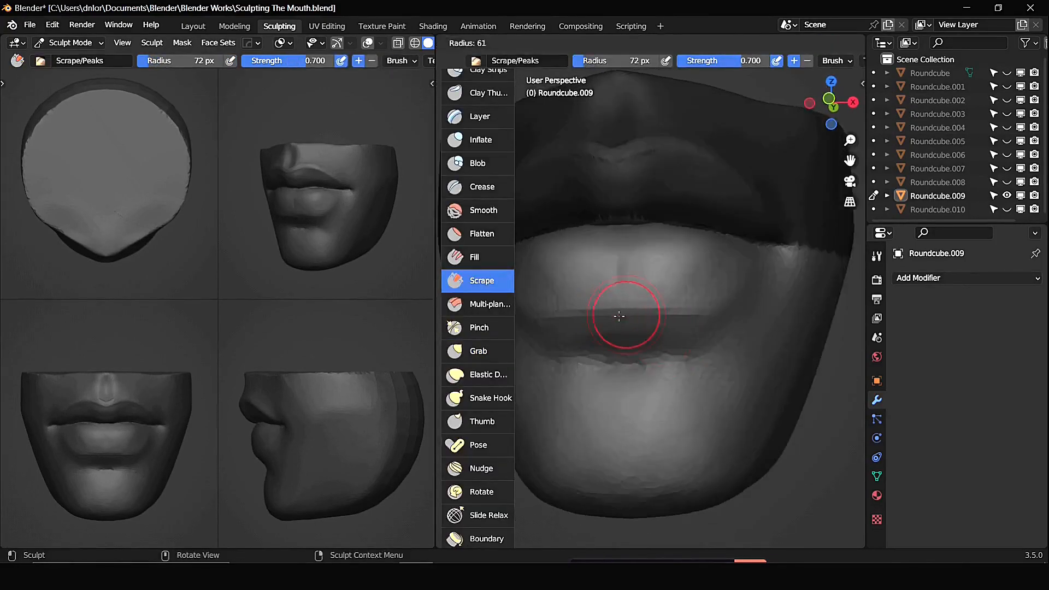
left_click(623, 314)
middle_click_drag(716, 311, 675, 307)
key("f")
left_click(678, 306)
left_click_drag(720, 279, 726, 275)
mouse_move(722, 295)
middle_mouse_down()
mouse_move(769, 300)
mouse_move(684, 300)
middle_mouse_up()
Fill out the lower lip around its underside with the Clay brush, enlarging the radius to 206 px
key("c")
key("f")
left_click(656, 287)
left_click_drag(675, 287, 687, 293)
mouse_move(622, 316)
middle_mouse_down()
mouse_move(669, 311)
mouse_move(678, 263)
middle_mouse_up()
scroll(678, 263, "up", 4)
key("f")
left_click(675, 261)
key("shift+f")
left_click(659, 262)
key("f")
left_click(675, 277)
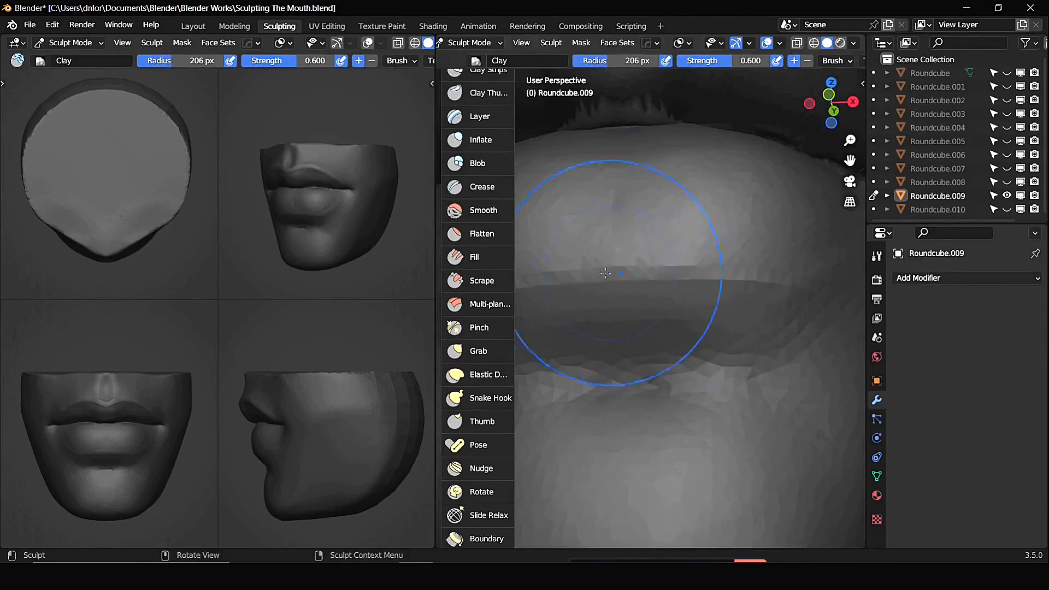
Define the upper lip border at the cupid's bow with the Clay brush at 127 px
mouse_move(757, 300)
left_mouse_down("alt")
mouse_move(630, 223)
mouse_move(638, 202)
left_mouse_up("alt")
key("t")
key("f")
left_click(666, 174)
key("f")
left_click(726, 214)
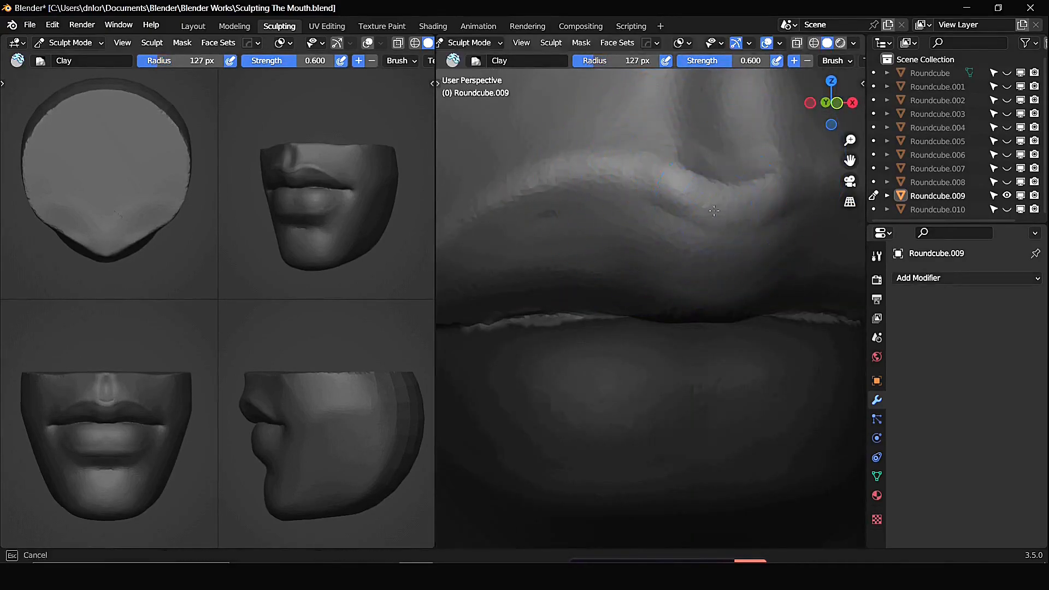
mouse_move(723, 214)
left_mouse_down("alt")
mouse_move(766, 216)
mouse_move(744, 219)
left_mouse_up("alt")
Even out the upper lip and its border toward the mouth corner with the Flatten brush
key("f")
left_click(605, 240)
middle_click_drag(612, 238, 651, 243)
key("shift+t")
mouse_move(568, 251)
middle_mouse_down()
mouse_move(543, 269)
mouse_move(568, 278)
middle_mouse_up()
key("f")
left_click(696, 190)
mouse_move(689, 202)
middle_mouse_down()
mouse_move(670, 213)
mouse_move(705, 246)
middle_mouse_up()
Build up the skin around the mouth corner with the Clay brush at 89 px and smooth it
middle_click_drag(597, 246, 601, 219, "ctrl")
key("c")
key("f")
left_click(595, 234)
left_click_drag(596, 234, 597, 231)
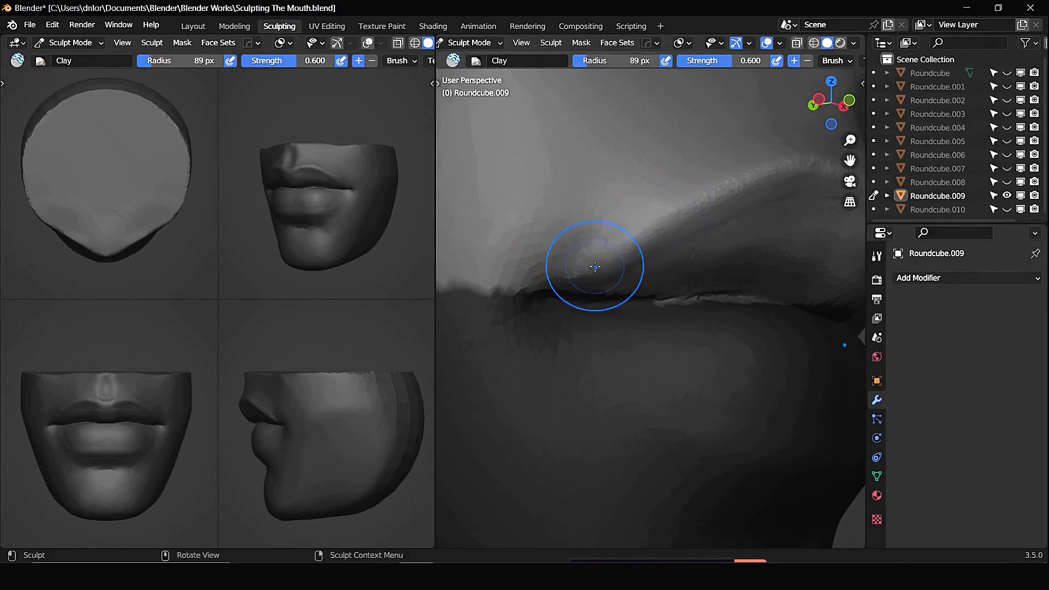
middle_click_drag(595, 267, 586, 264)
key("f")
left_click(639, 262)
left_click_drag(597, 252, 596, 231, "shift")
Add Clay strokes along the outer end of the upper lip and the mouth corner
middle_click_drag(539, 281, 561, 241)
mouse_move(547, 284)
left_mouse_down("ctrl+alt")
mouse_move(501, 274)
mouse_move(589, 279)
mouse_move(598, 256)
left_mouse_up("ctrl+alt")
key("c")
left_click_drag(563, 254, 629, 262)
left_click_drag(588, 290, 623, 283)
mouse_move(624, 283)
middle_mouse_down()
mouse_move(581, 255)
mouse_move(606, 268)
middle_mouse_up()
Sharpen the mouth corner with a Crease stroke and flatten the skin beside it
key("shift+c")
left_click_drag(541, 284, 598, 287)
key("shift+t")
mouse_move(574, 273)
middle_mouse_down()
mouse_move(602, 268)
mouse_move(609, 279)
middle_mouse_up()
left_click_drag(610, 279, 614, 302)
Shape the area below the mouth corner and the lower lip's edge with Clay strokes
mouse_move(613, 303)
middle_mouse_down()
mouse_move(715, 309)
mouse_move(634, 370)
mouse_move(614, 337)
mouse_move(569, 366)
mouse_move(618, 405)
middle_mouse_up()
key("f")
key("g")
key("shift+c")
key("f")
left_click(574, 378)
key("c")
left_click_drag(601, 377, 637, 366)
mouse_move(628, 399)
middle_mouse_down()
mouse_move(641, 333)
mouse_move(679, 401)
middle_mouse_up()
key("shift+t")
mouse_move(612, 361)
middle_mouse_down()
mouse_move(568, 407)
mouse_move(541, 474)
middle_mouse_up()
Build up the upper part of the chin below the lower lip with the Clay Strips brush
key("f")
left_click(767, 286)
mouse_move(766, 285)
middle_mouse_down()
mouse_move(716, 270)
mouse_move(686, 328)
middle_mouse_up()
key("t")
left_click(477, 75)
left_click_drag(629, 419, 733, 426)
middle_click_drag(686, 328, 668, 346)
Fill the lower lip with the Clay brush at 114 px and strength 0.733, and scrape its surface even
key("c")
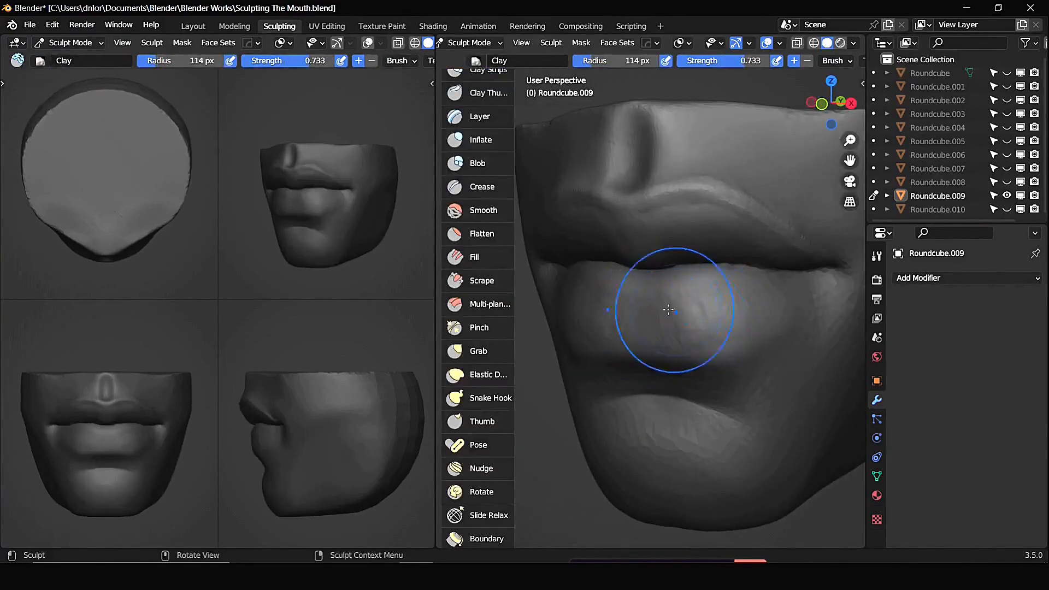
middle_click_drag(731, 328, 674, 315)
mouse_move(736, 307)
middle_mouse_down()
mouse_move(679, 308)
mouse_move(713, 297)
middle_mouse_up()
left_click(481, 281)
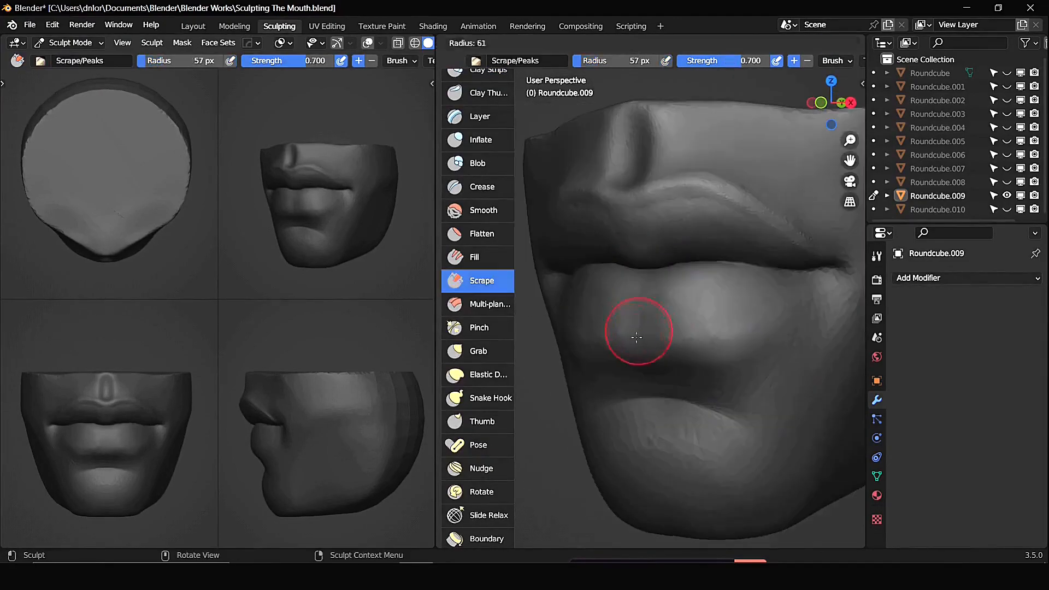
left_click_drag(758, 326, 773, 313)
key("i")
left_click_drag(645, 333, 686, 351, "alt")
mouse_move(765, 350)
left_mouse_down("alt")
mouse_move(656, 374)
mouse_move(715, 375)
left_mouse_up("alt")
Cut off the rounded back of the head form in side view with Box Trim
scroll(658, 342, "down", 4)
key("c")
key("KP_1")
key("KP_3")
middle_click_drag(481, 509, 481, 78)
left_click(481, 393)
mouse_move(712, 157)
left_mouse_down("alt+shift")
mouse_move(673, 169)
mouse_move(825, 421)
left_mouse_up("alt+shift")
Trim the uneven upper edge of the face straight in front view with Box Trim
key("KP_1")
left_click_drag(753, 223, 752, 270, "alt+shift")
key("g")
left_click_drag(527, 218, 805, 262)
left_click_drag(806, 304, 754, 305, "alt")
Even out the cheek sides and jaw with the Scrape/Peaks brush at 53 px
key("shift+t")
mouse_move(679, 420)
left_mouse_down("alt")
mouse_move(667, 346)
mouse_move(720, 335)
left_mouse_up("alt")
mouse_move(675, 361)
middle_mouse_down()
mouse_move(694, 394)
mouse_move(677, 434)
middle_mouse_up()
key("f")
left_click(708, 379)
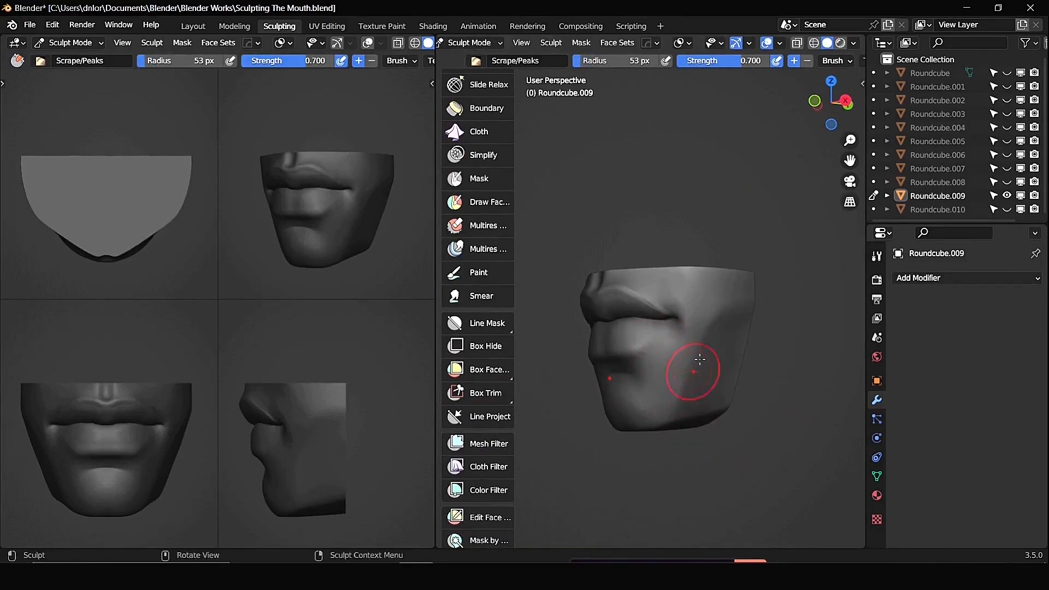
middle_click_drag(694, 388, 613, 295)
scroll(677, 279, "up", 3)
Carve a vertical groove down the middle of the lower lip with the Crease brush at 31 px
scroll(478, 219, "up", 10)
left_click(478, 129)
key("f")
key("shift+c")
middle_click_drag(598, 344, 671, 350)
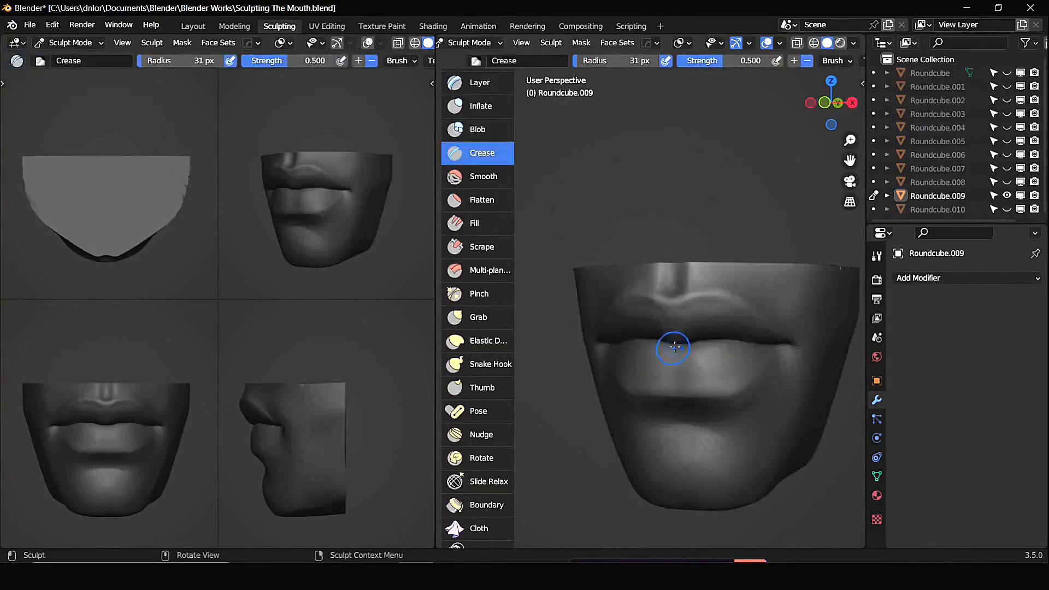
left_click_drag(676, 360, 678, 376)
Add volume to the lips on both sides of the centre with the Blob brush at 79 px and strength 0.200
left_click(478, 129)
mouse_move(690, 361)
middle_mouse_down()
mouse_move(721, 365)
mouse_move(757, 221)
mouse_move(757, 307)
middle_mouse_up()
key("g")
key("f")
left_click(798, 218)
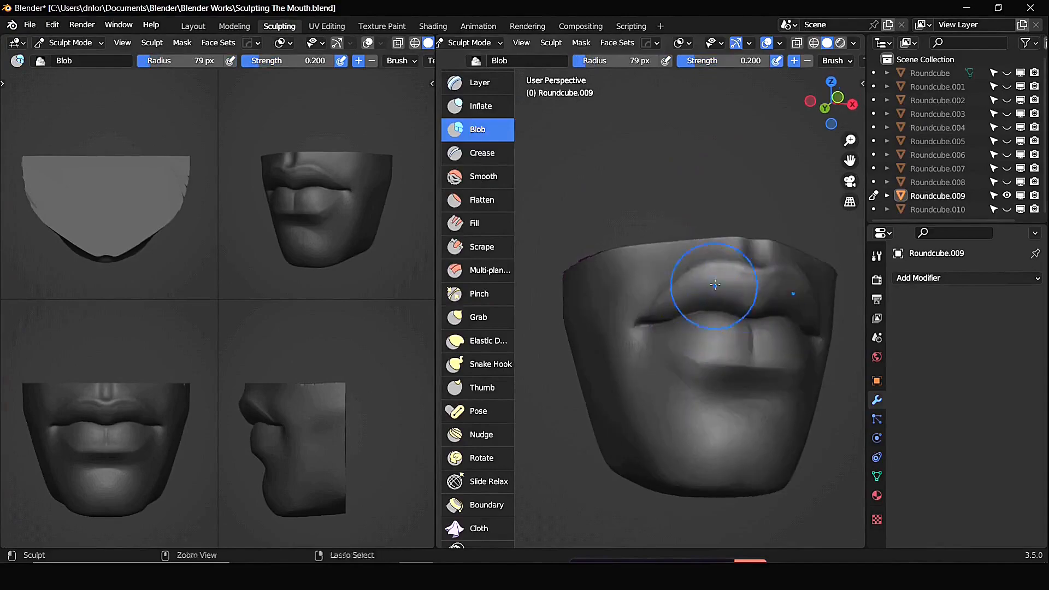
middle_click_drag(708, 301, 723, 386)
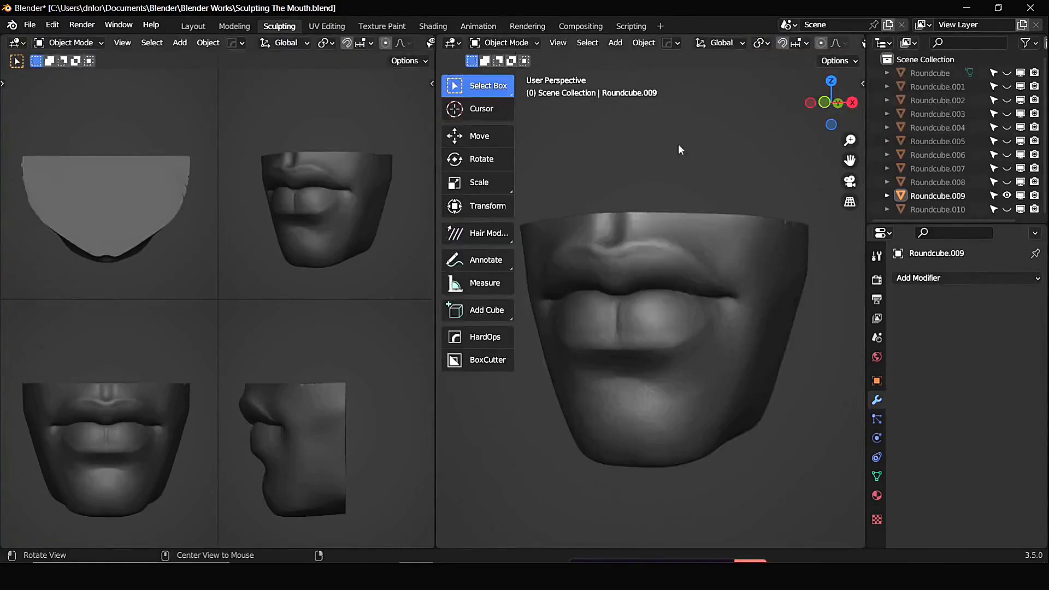
Examine the sculpted mouth from the front, side and three-quarter angles in Object Mode
middle_click_drag(678, 146, 658, 306)
middle_click_drag(659, 220, 686, 262)
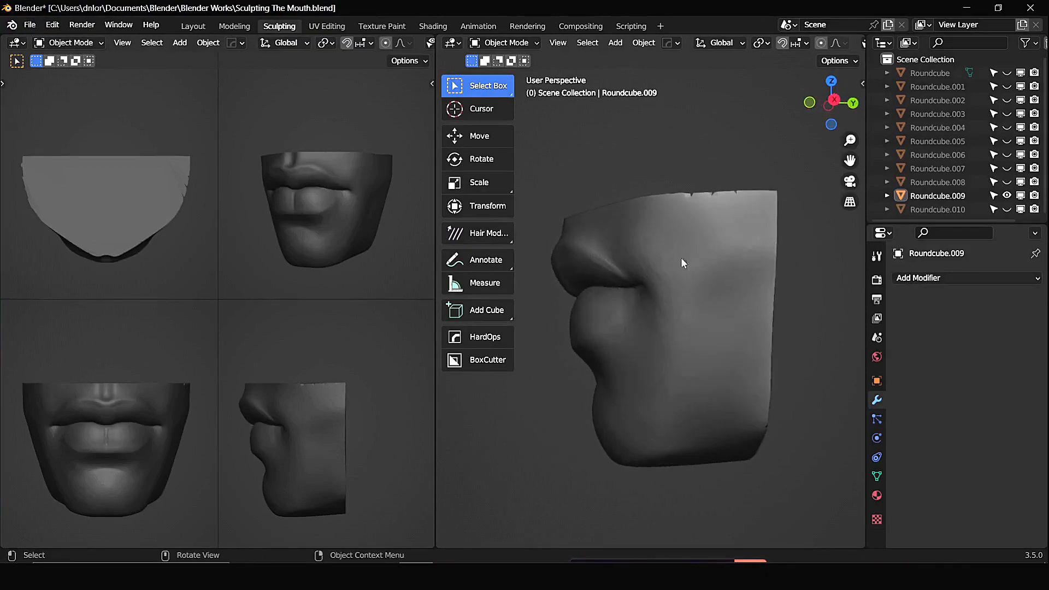
middle_click_drag(674, 208, 709, 175)
middle_click_drag(585, 187, 737, 163)
middle_click_drag(648, 253, 596, 184)
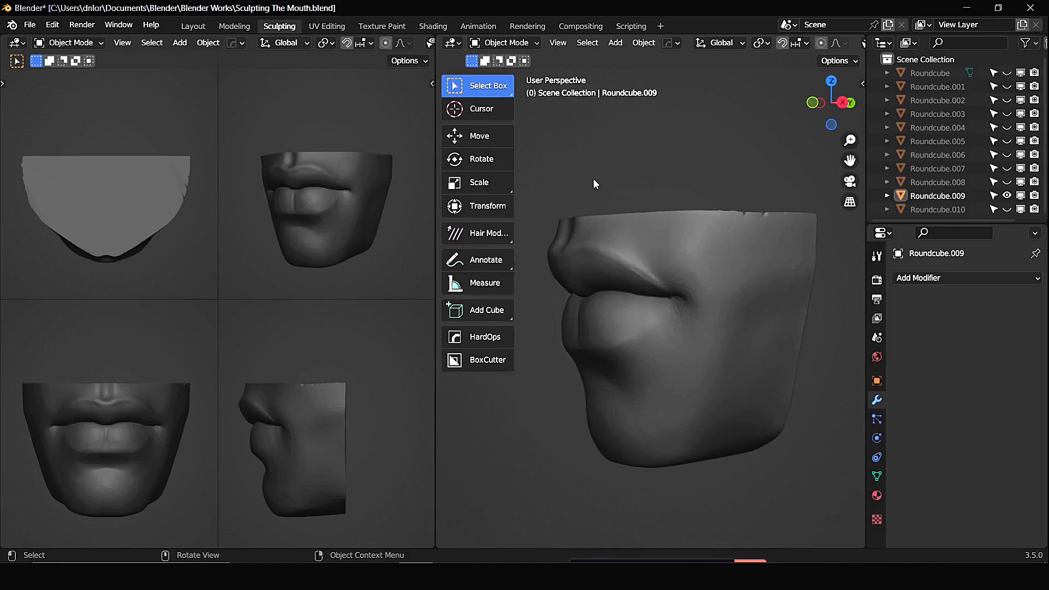
middle_click_drag(595, 247, 628, 261)
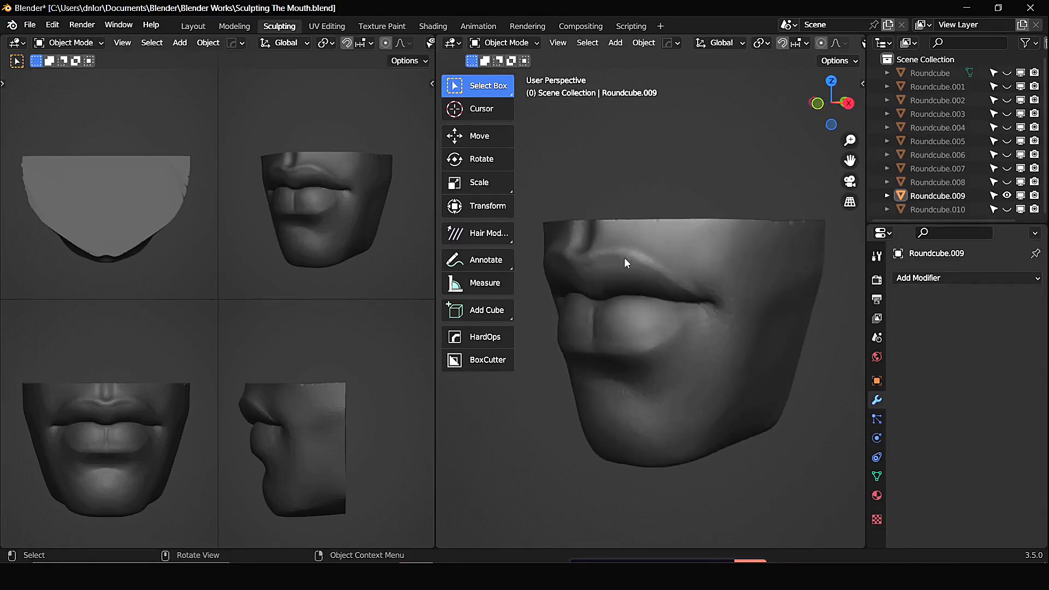
middle_click_drag(596, 293, 647, 282)
Select the mouth model, switch it to Vertex Paint, and fill it with hue 0.064, saturation 0.140, value 0.925
left_click(655, 307)
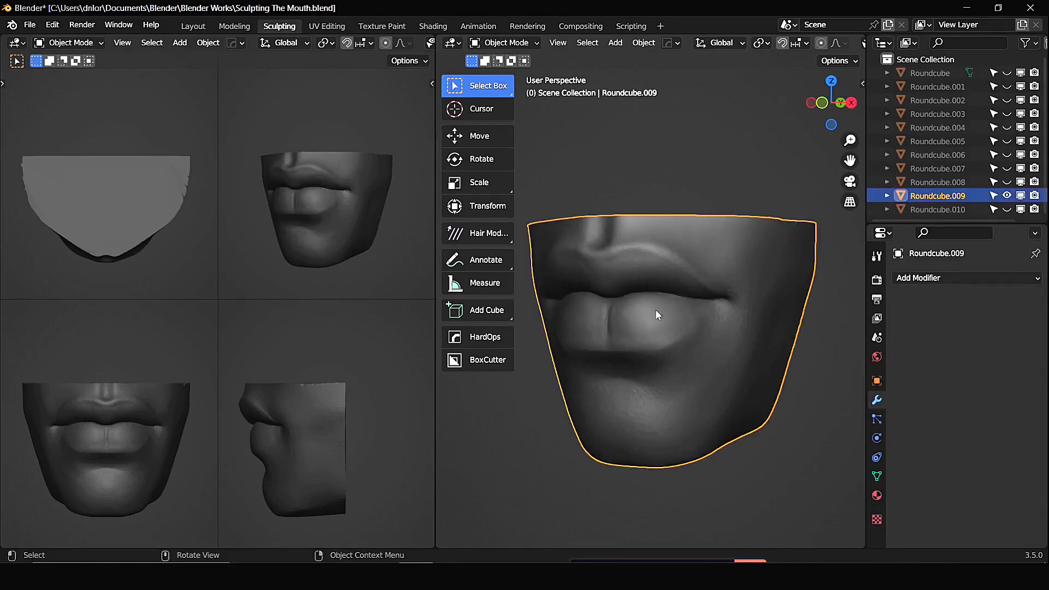
left_click(519, 45)
left_click(519, 104)
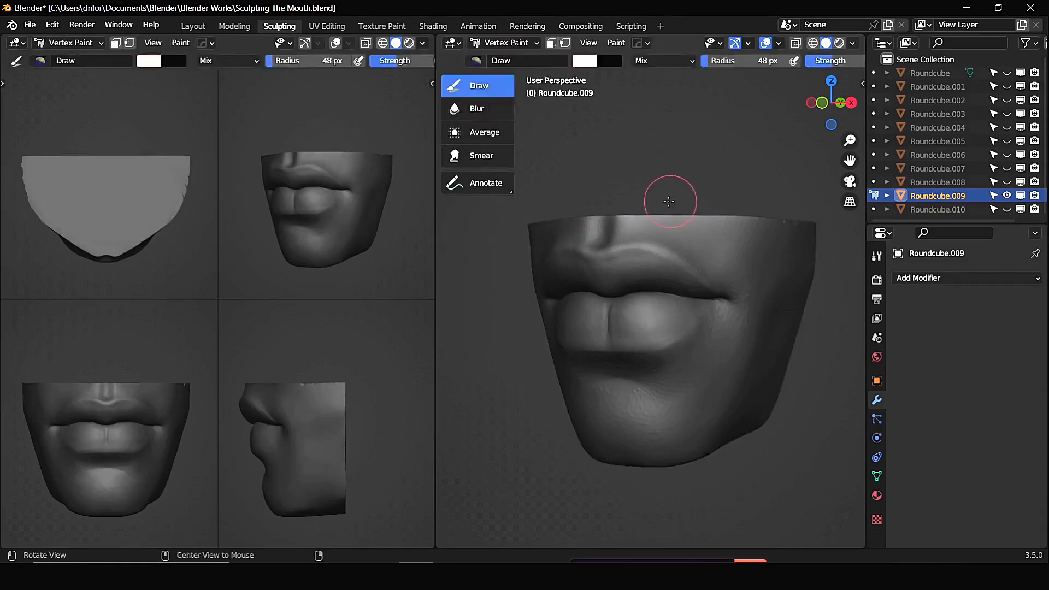
left_click(585, 61)
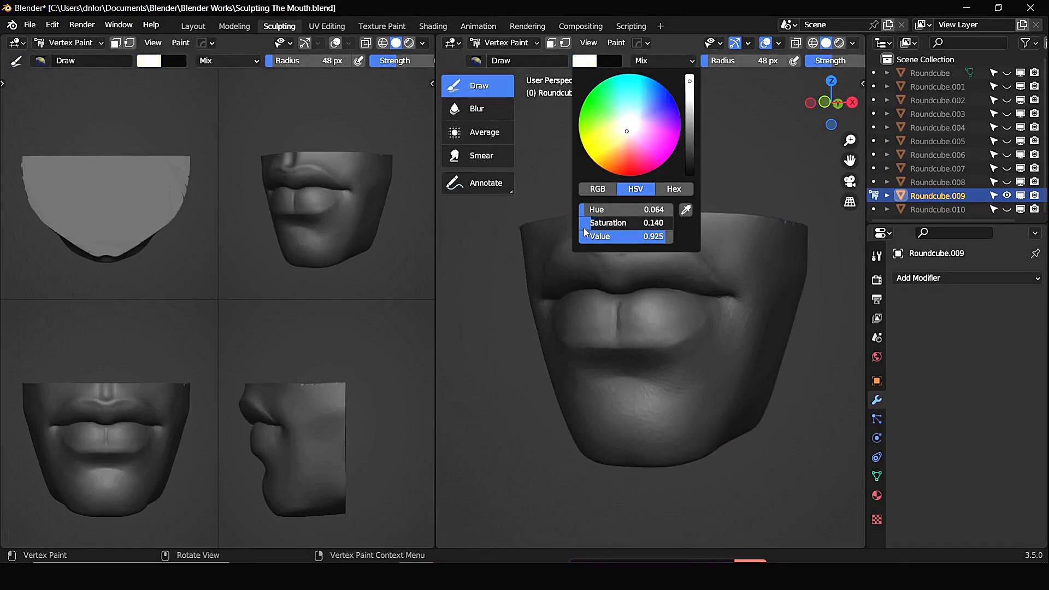
key("shift+k")
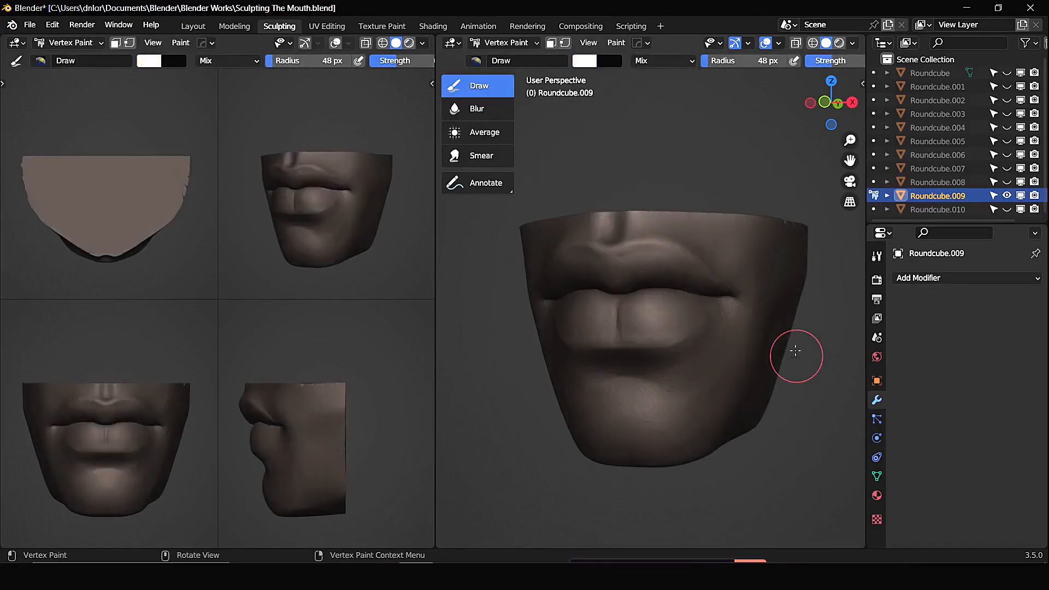
Raise the skin colour's value to 1.000 and fill the whole mouth model with it
middle_click_drag(640, 192, 598, 80)
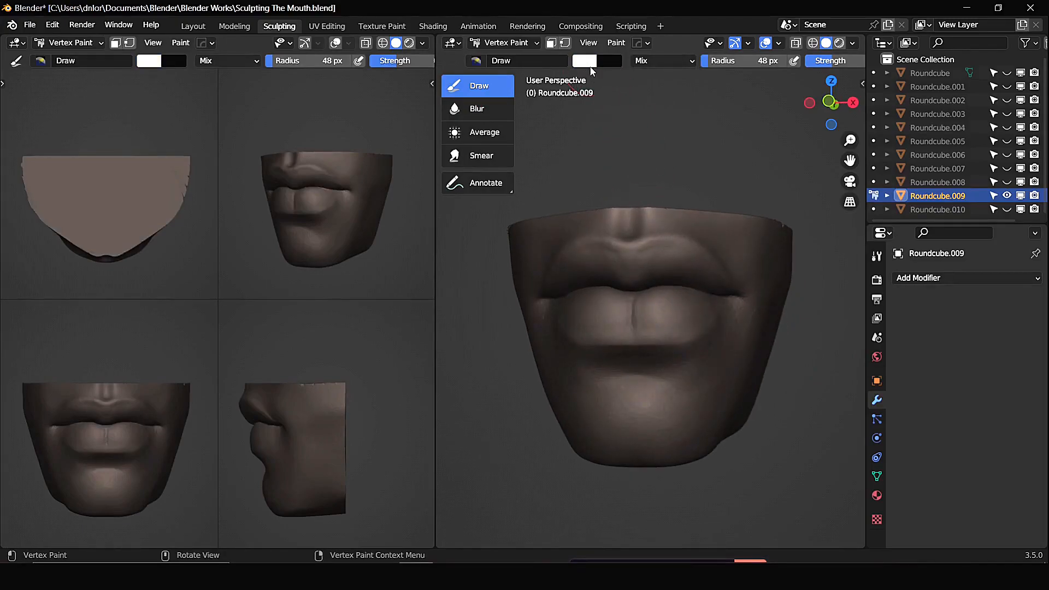
left_click(586, 61)
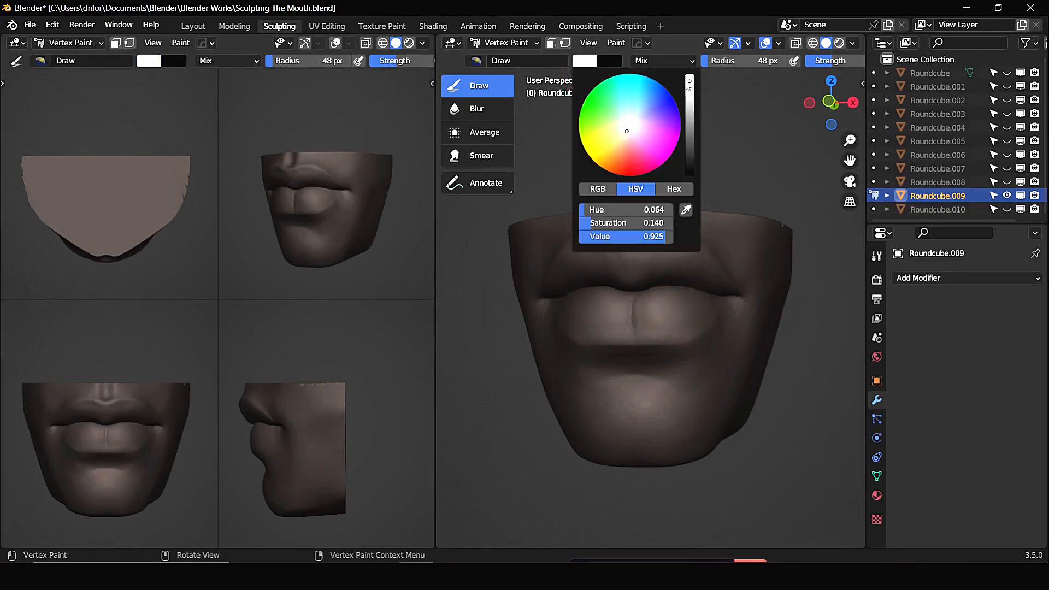
left_click_drag(690, 77, 691, 73)
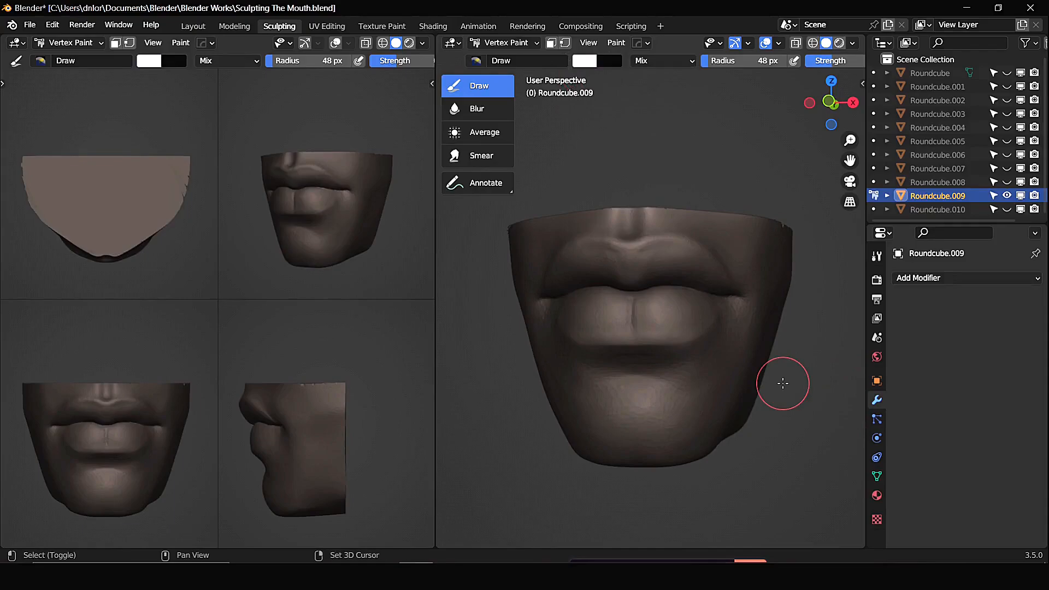
middle_click_drag(743, 333, 705, 367)
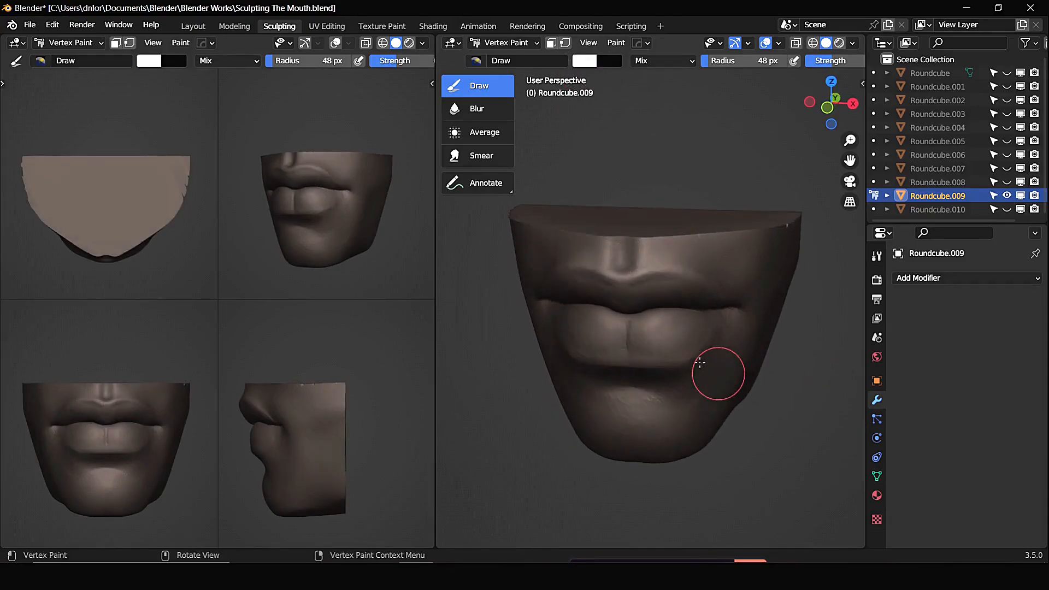
Choose a soft pink brush colour and paint the lower and upper lips with the Draw brush at 95 px
left_click(585, 61)
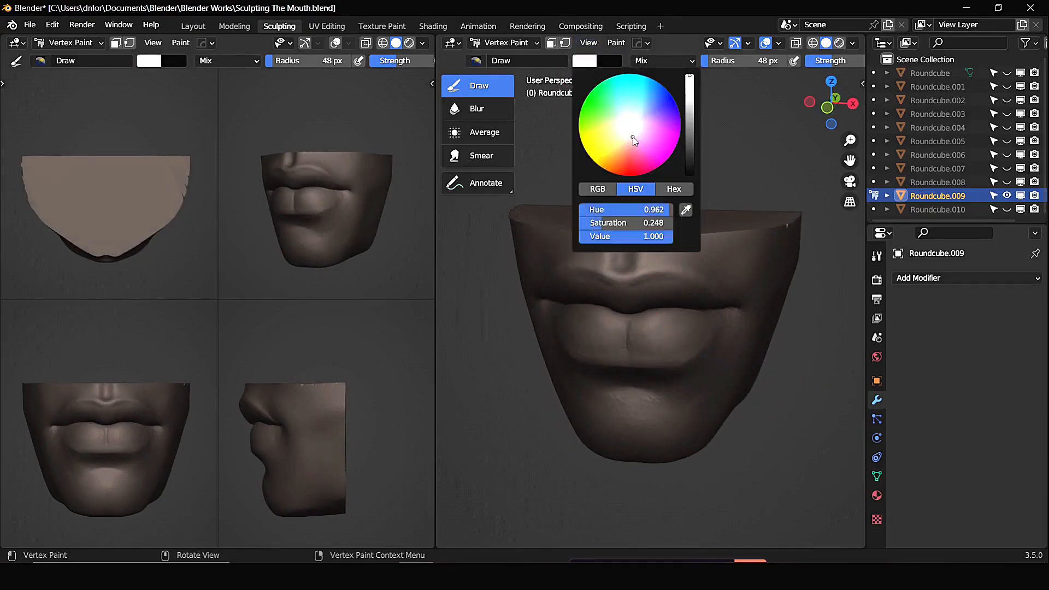
key("f")
left_click(703, 328)
mouse_move(681, 321)
left_mouse_down()
mouse_move(633, 347)
mouse_move(668, 336)
mouse_move(631, 313)
left_mouse_up()
left_click(590, 66)
left_click(632, 141)
mouse_move(621, 328)
middle_mouse_down()
mouse_move(633, 299)
mouse_move(606, 263)
middle_mouse_up()
middle_click_drag(670, 296, 704, 294)
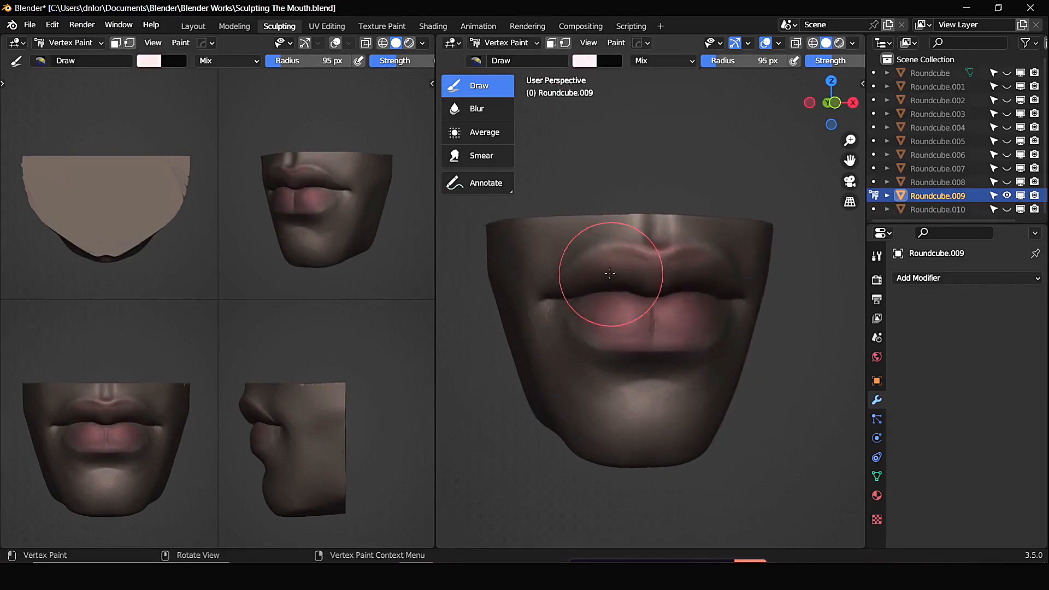
middle_click_drag(602, 317, 694, 254)
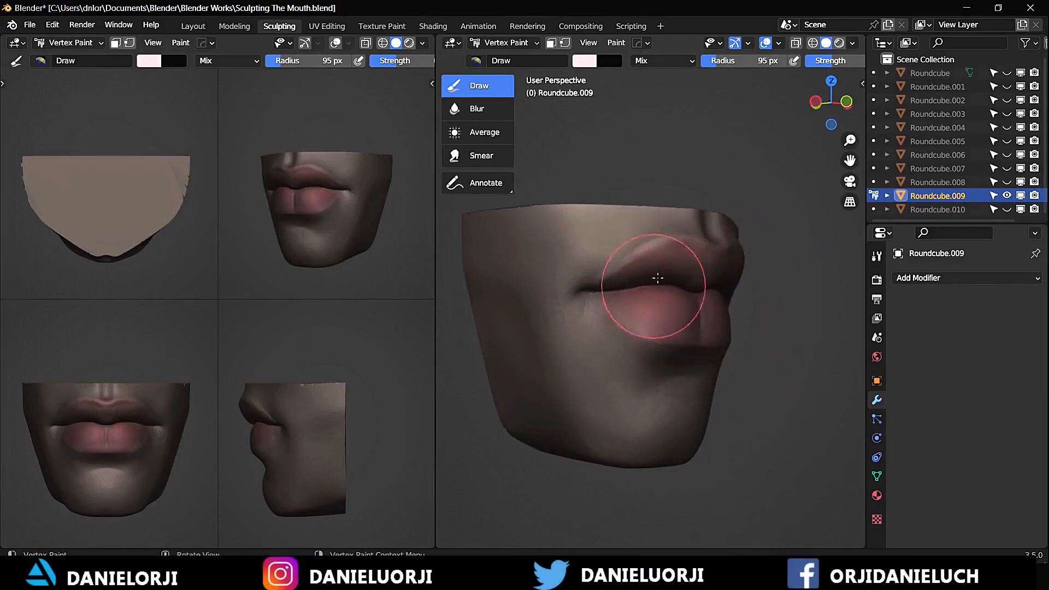